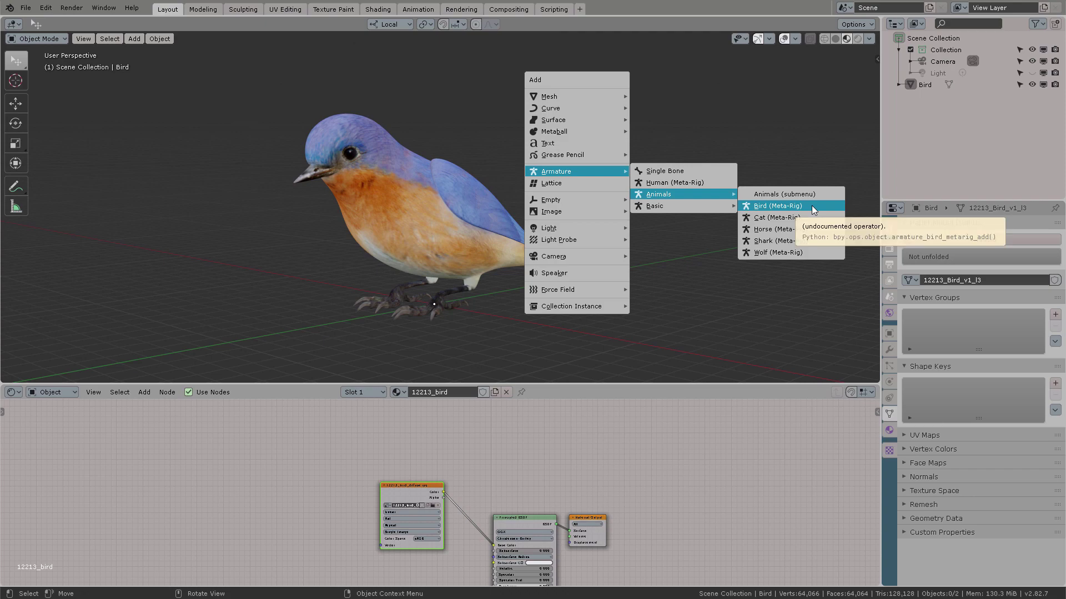
# Add a Bird (Meta-Rig) armature to the scene and scale the bird mesh down to about 0.147.
pyautogui.click(814, 210)
pyautogui.moveTo(518, 209); pyautogui.dragTo(592, 235, button='middle')
pyautogui.scroll(3, 573, 221)
pyautogui.scroll(-2, 583, 241)
pyautogui.click(549, 173)
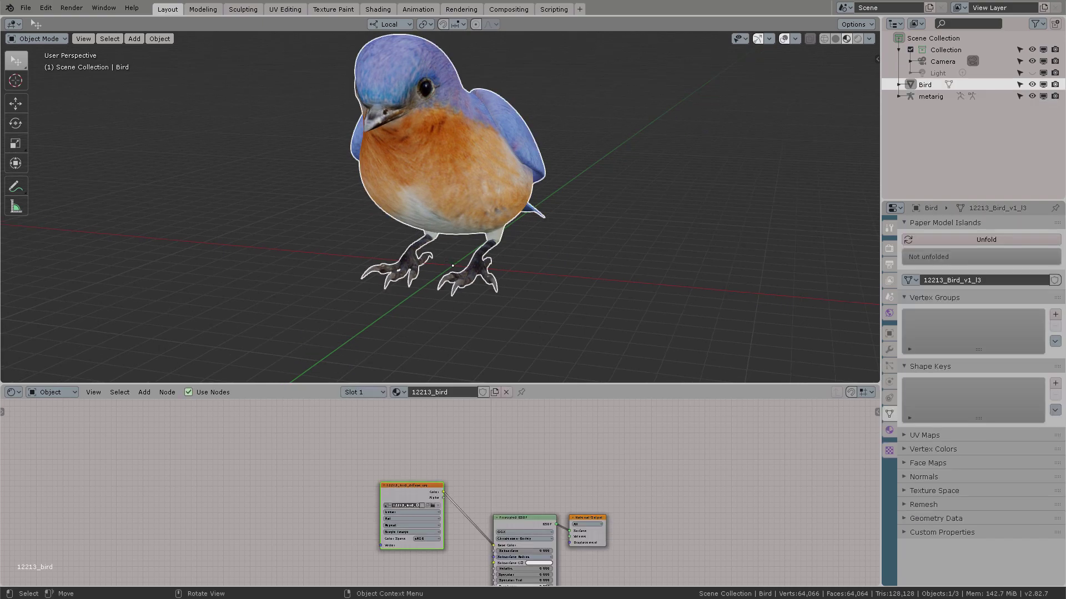
pyautogui.press('s')
pyautogui.click(464, 237)
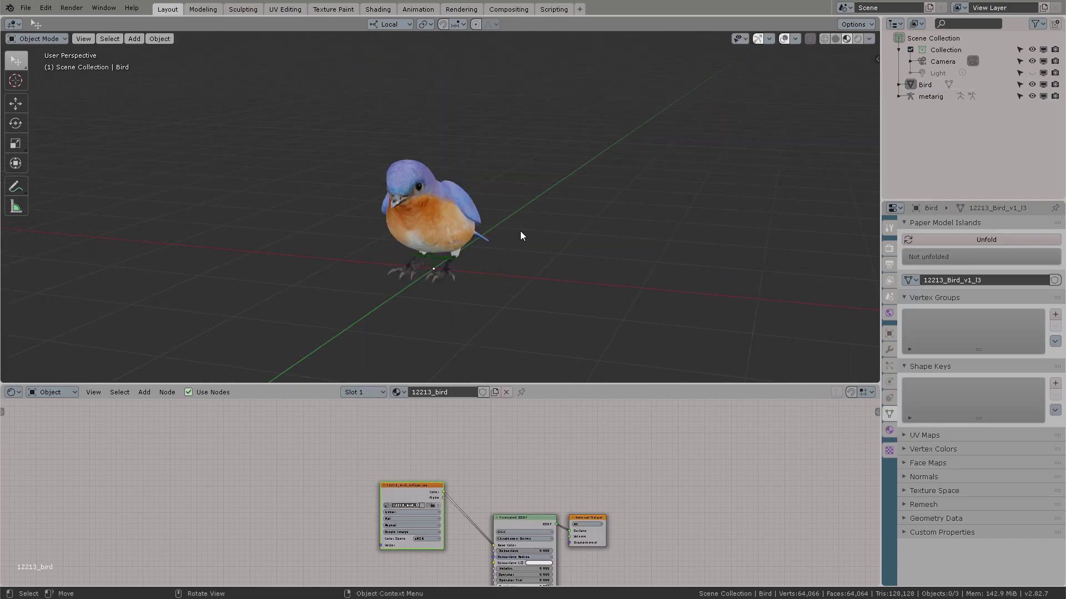
# Add a Monkey mesh at the bird for size comparison and delete it.
pyautogui.scroll(-5, 520, 232)
pyautogui.hotkey('shift', 'a')
pyautogui.moveTo(532, 119)
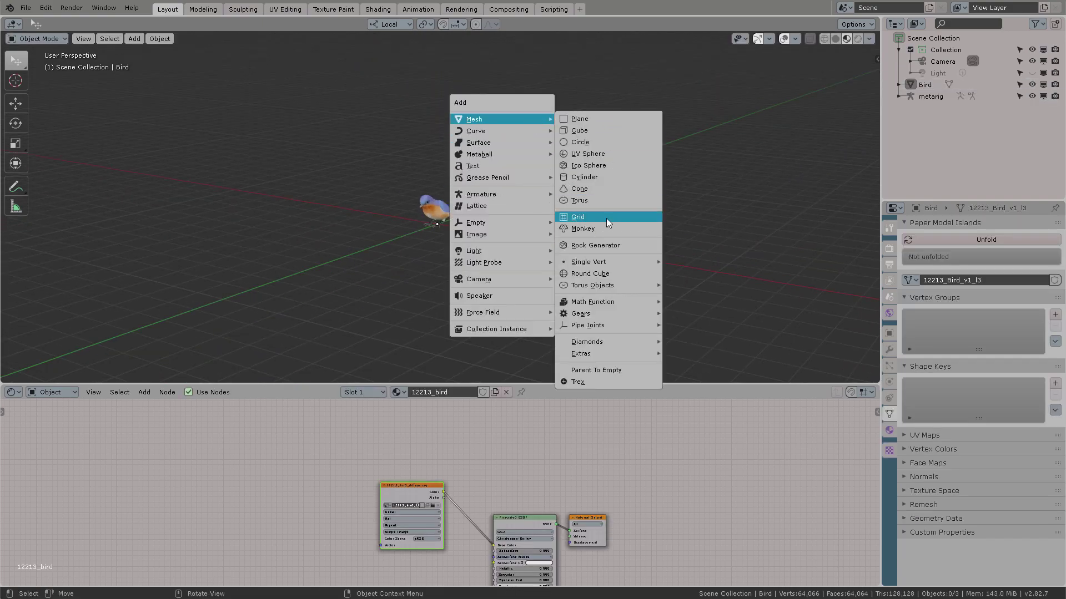
pyautogui.click(602, 228)
pyautogui.scroll(5, 502, 205)
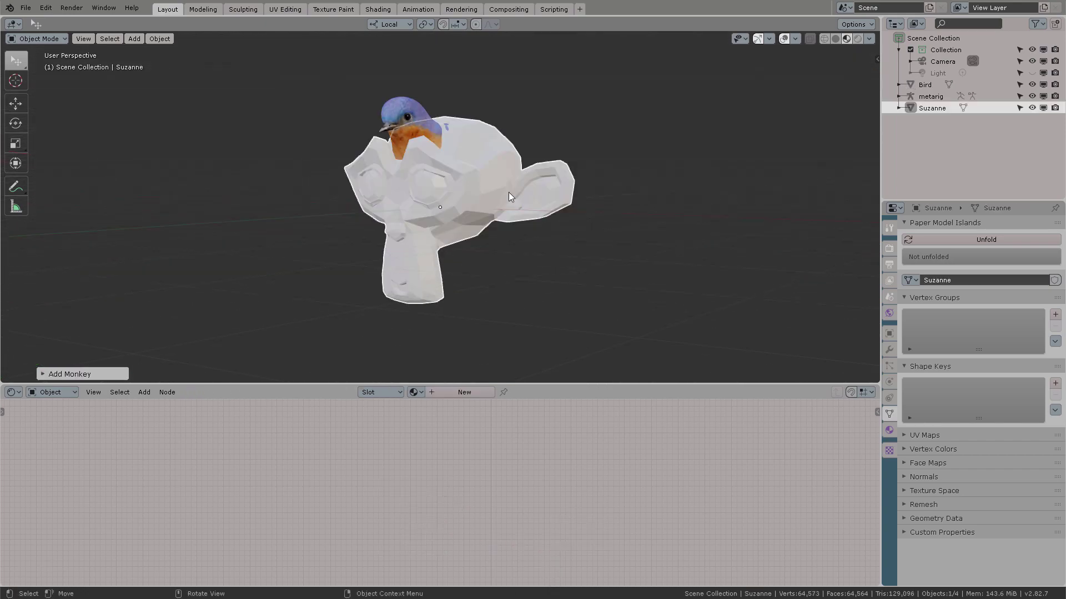
pyautogui.press('Delete')
# Show the transform values and scale the metarig up to about 6.28 to match the bird's height.
pyautogui.click(489, 154)
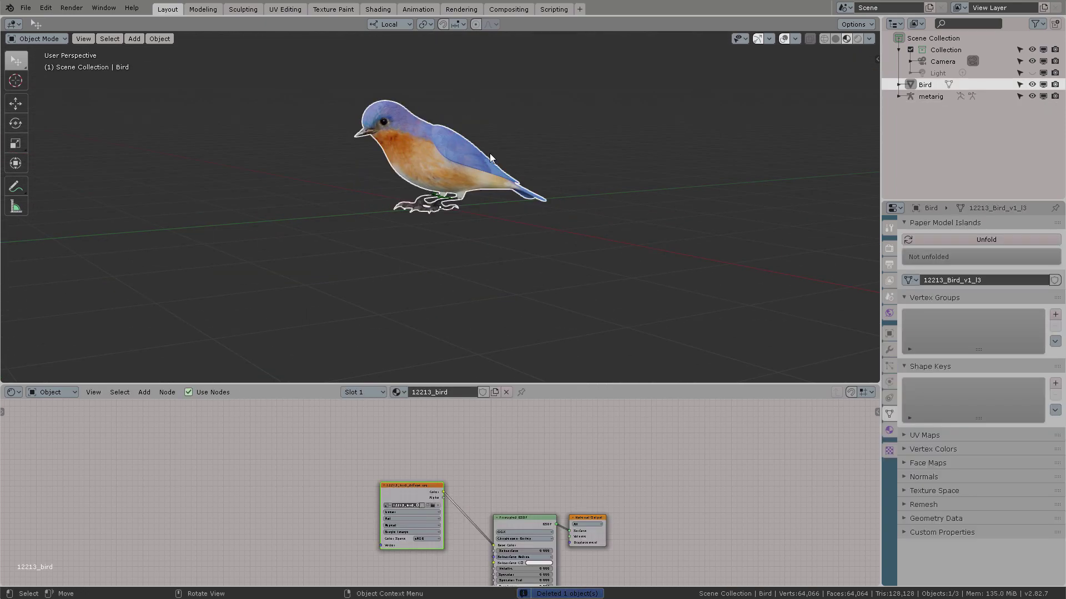
pyautogui.moveTo(489, 154); pyautogui.dragTo(577, 138, button='middle')
pyautogui.press('n')
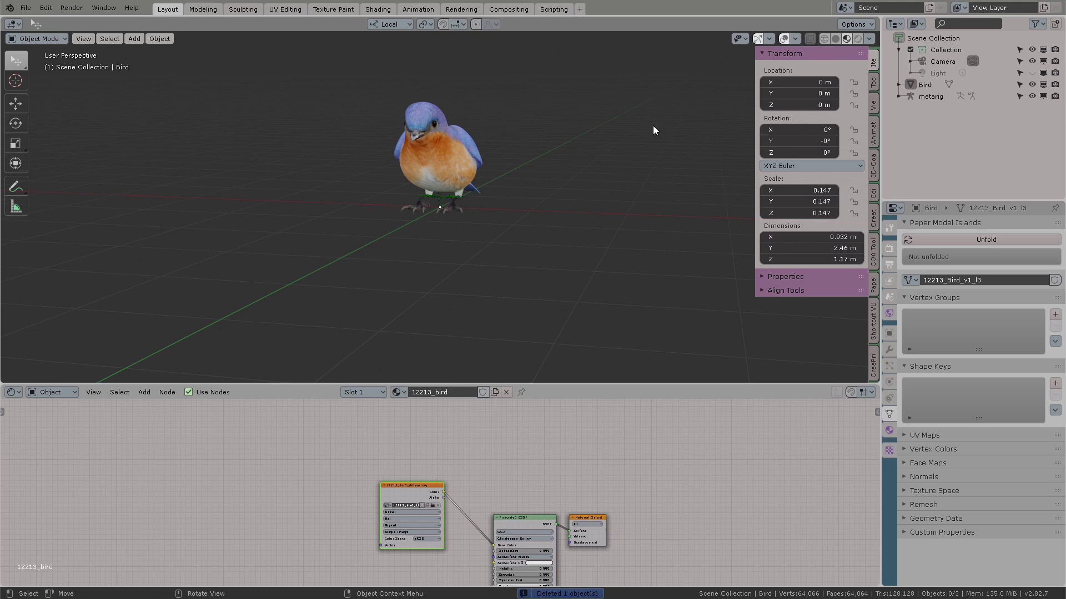
pyautogui.click(443, 204)
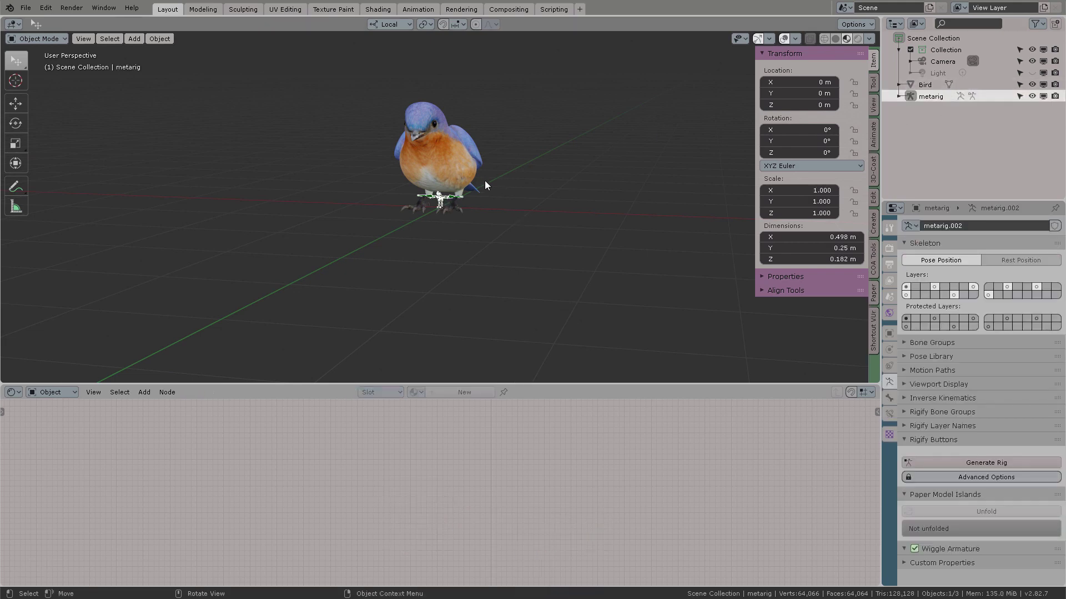
pyautogui.press('s')
pyautogui.click(746, 88)
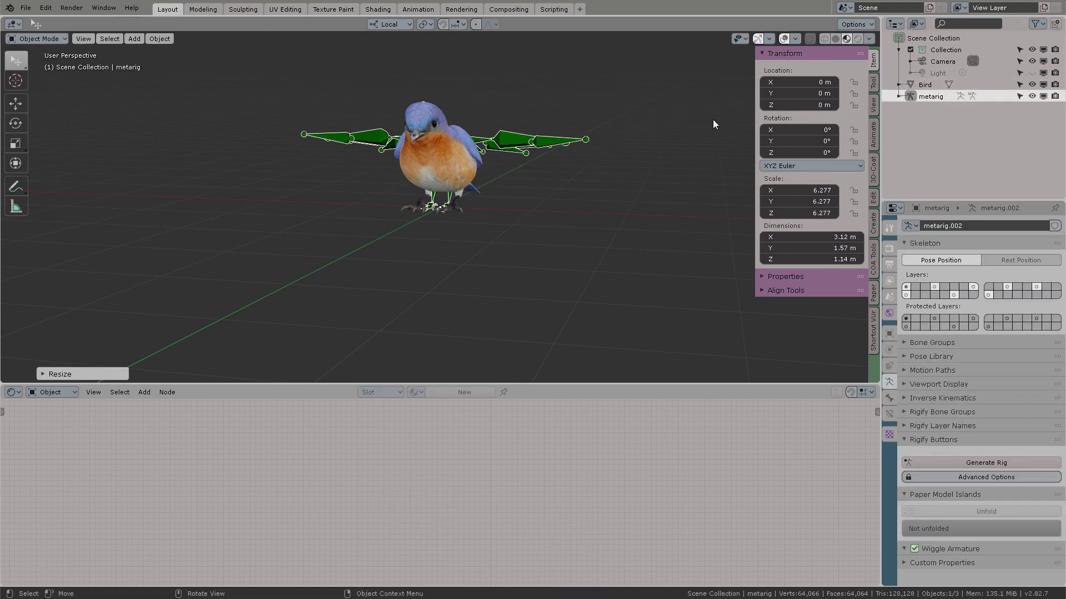
# Set the metarig's viewport display to In Front so its bones draw over the bird mesh.
pyautogui.click(889, 397)
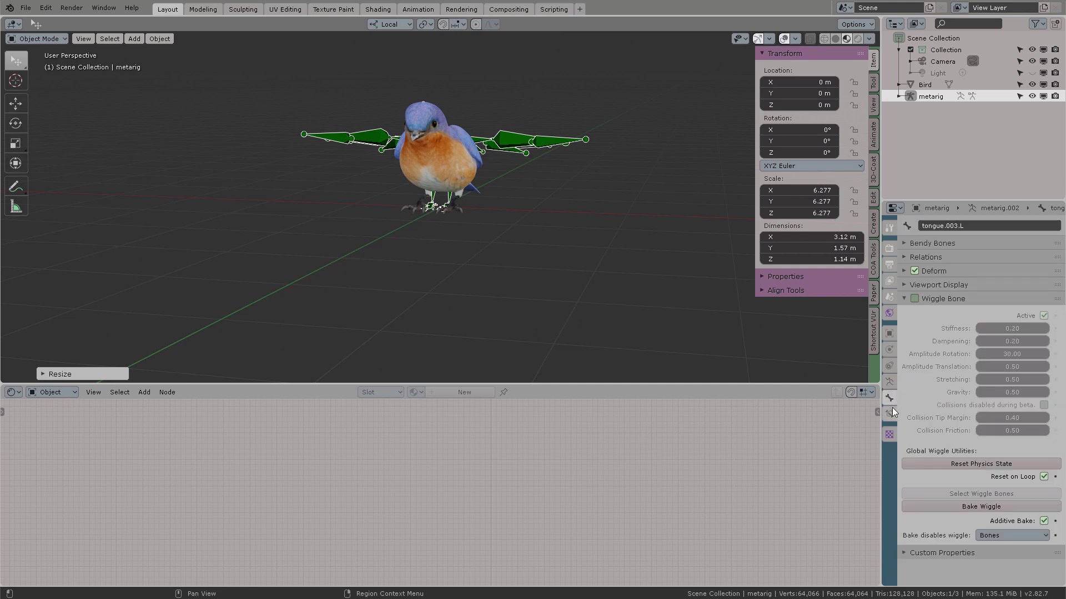
pyautogui.click(889, 382)
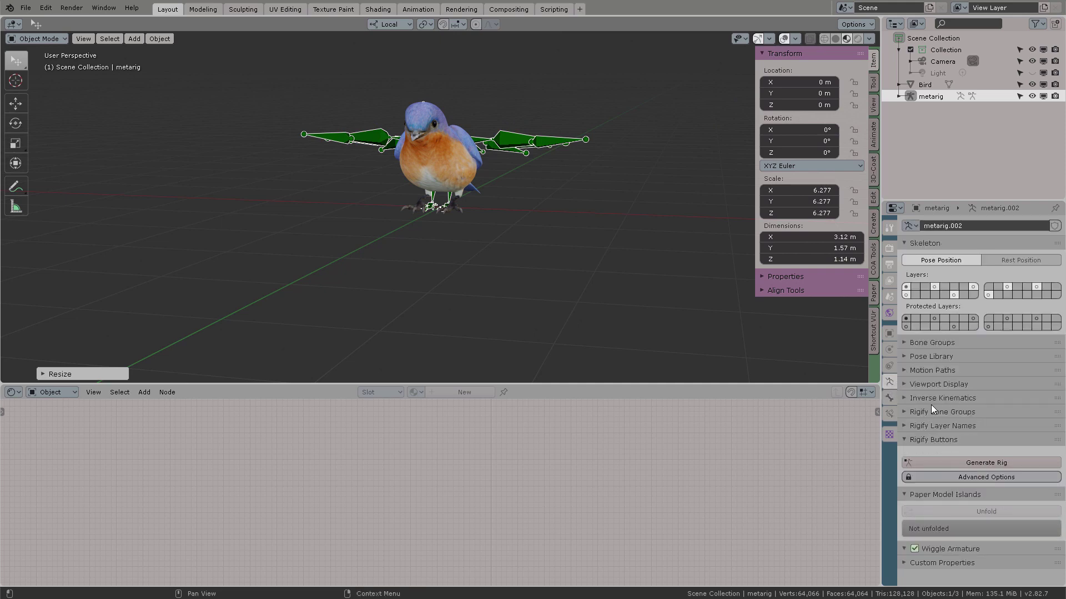
pyautogui.click(949, 385)
pyautogui.click(1044, 429)
# Put the metarig into Edit Mode and delete all wing bones on the bird's left side.
pyautogui.moveTo(557, 183); pyautogui.dragTo(589, 176, button='middle')
pyautogui.press('KP_Decimal')
pyautogui.scroll(7, 539, 179)
pyautogui.scroll(-3, 571, 222)
pyautogui.moveTo(569, 227); pyautogui.dragTo(515, 249, button='middle')
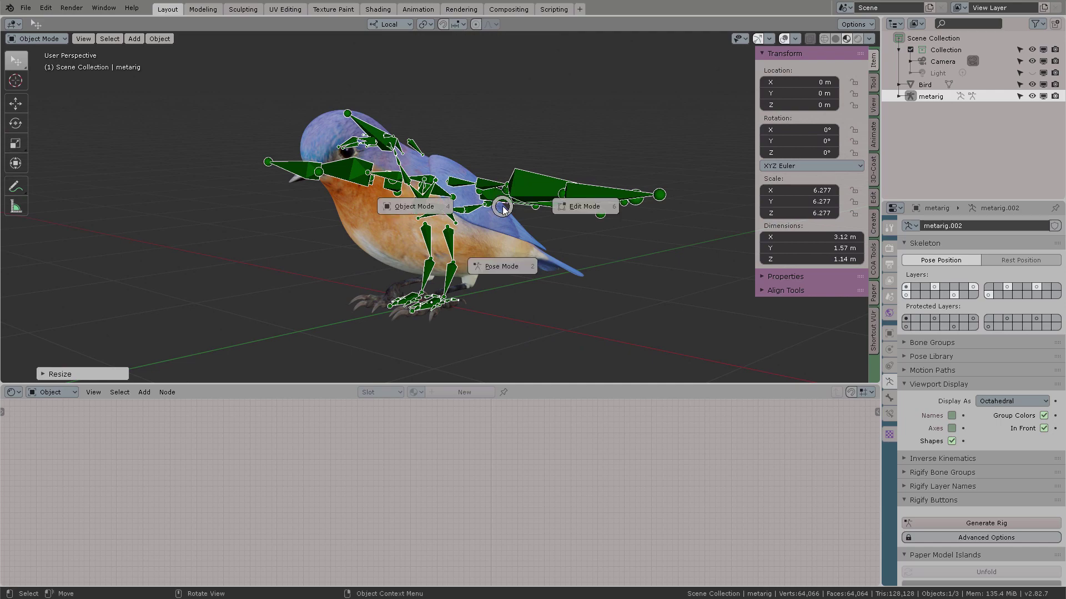
pyautogui.click(594, 210)
pyautogui.moveTo(541, 191); pyautogui.dragTo(612, 179, button='middle')
pyautogui.press('a')
pyautogui.moveTo(500, 213); pyautogui.dragTo(512, 149, button='middle')
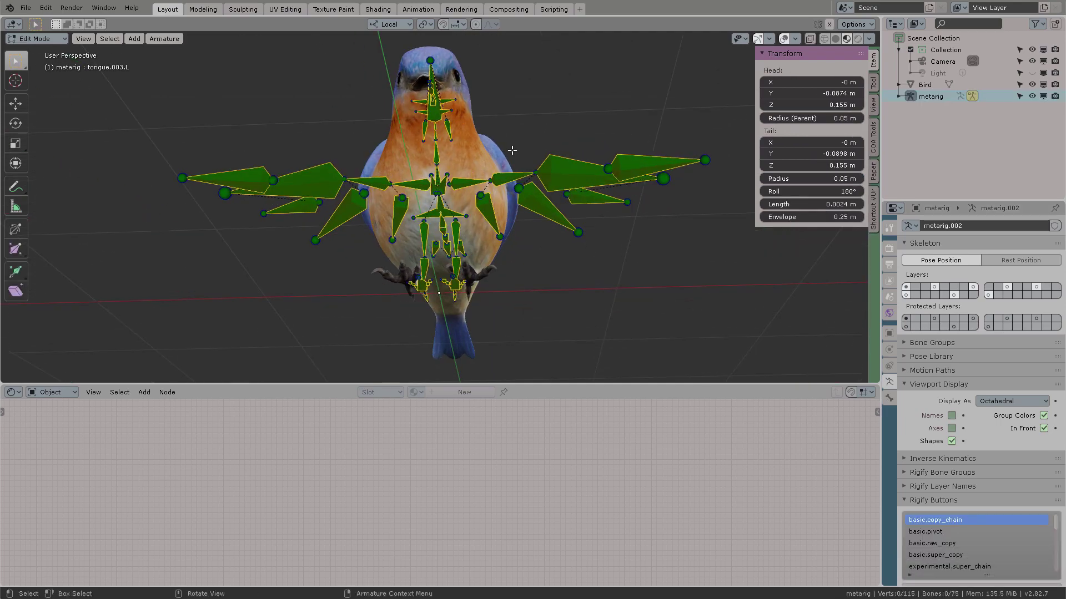
pyautogui.moveTo(469, 193)
pyautogui.keyDown('ctrl'); pyautogui.mouseDown(button='right')
pyautogui.moveTo(721, 161)
pyautogui.moveTo(500, 148)
pyautogui.mouseUp(button='right'); pyautogui.keyUp('ctrl')
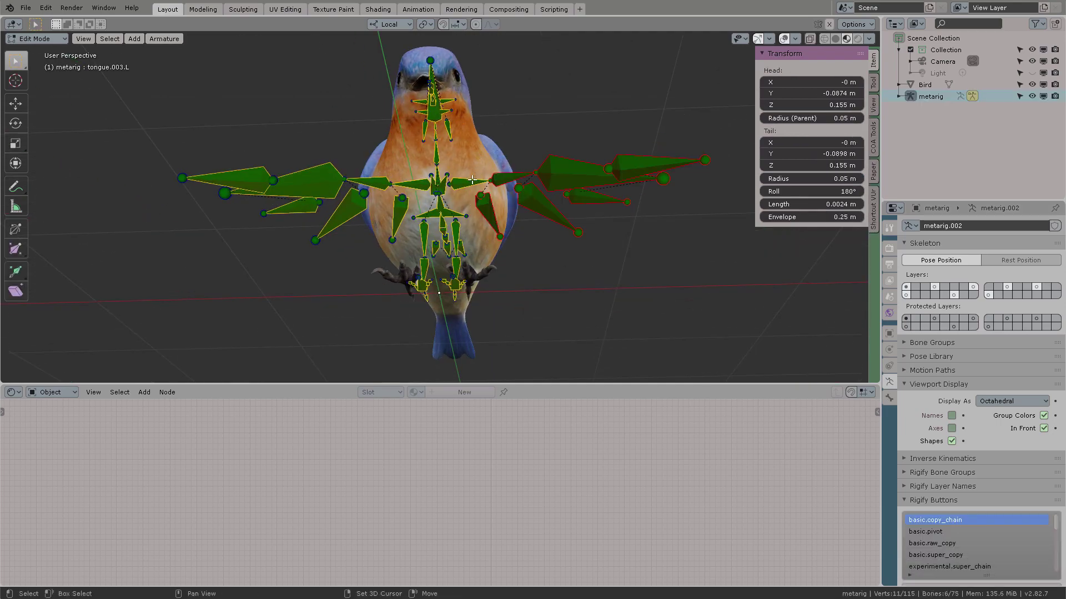
pyautogui.click(540, 161)
# Delete all wing bones on the bird's right side.
pyautogui.moveTo(539, 162); pyautogui.dragTo(587, 195, button='middle')
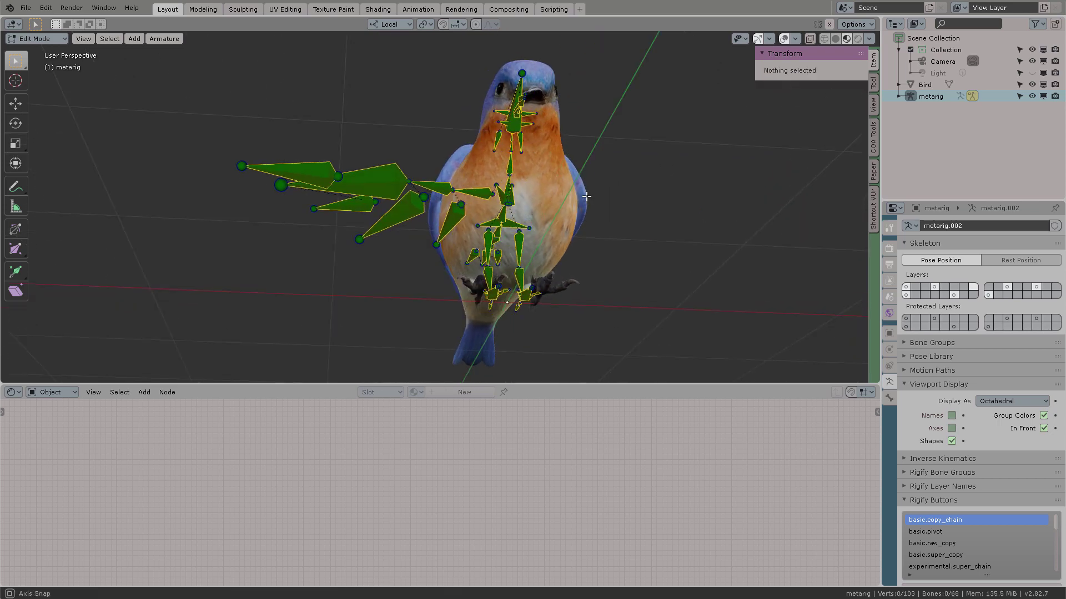
pyautogui.keyDown('ctrl'); pyautogui.moveTo(266, 118); pyautogui.dragTo(405, 259, button='right'); pyautogui.keyUp('ctrl')
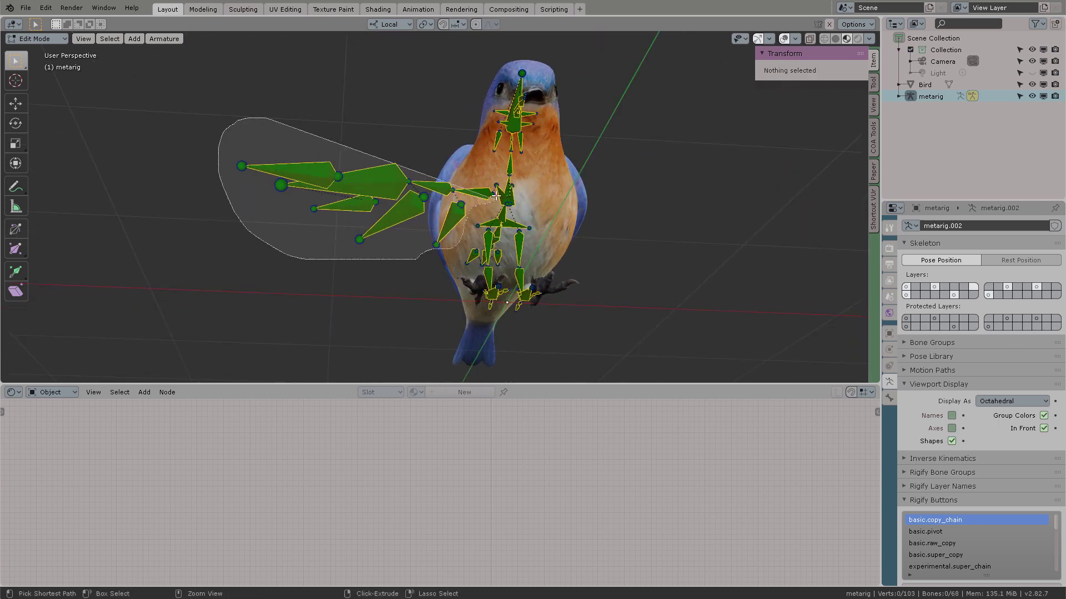
pyautogui.keyDown('ctrl'); pyautogui.moveTo(395, 140); pyautogui.dragTo(411, 153, button='right'); pyautogui.keyUp('ctrl')
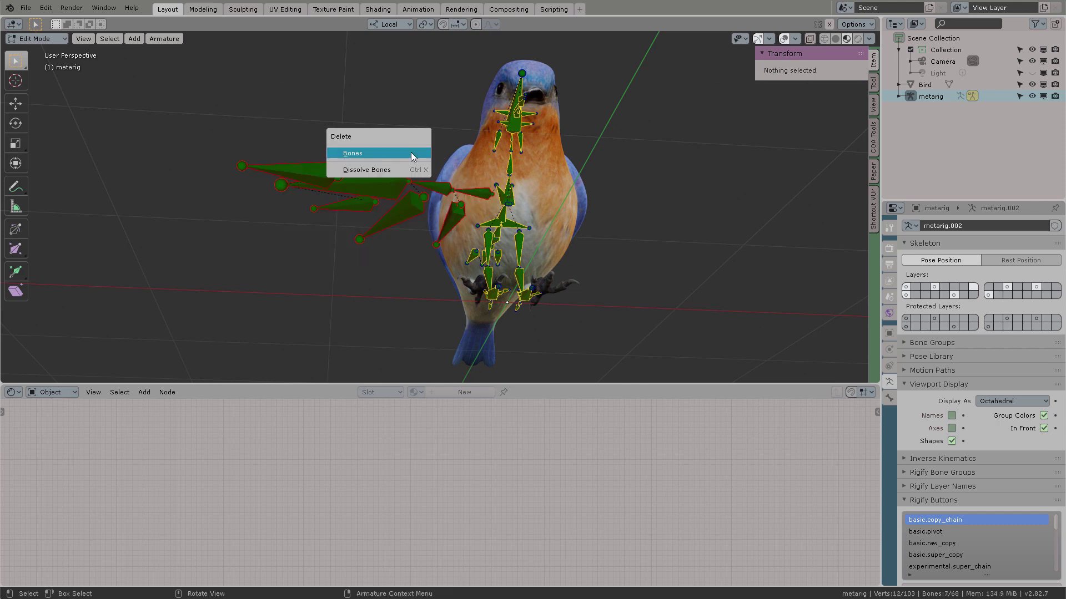
# Delete the whole chain of right leg and foot bones.
pyautogui.moveTo(549, 177); pyautogui.dragTo(462, 207, button='middle')
pyautogui.scroll(3, 467, 204)
pyautogui.moveTo(516, 184); pyautogui.dragTo(601, 182, button='middle')
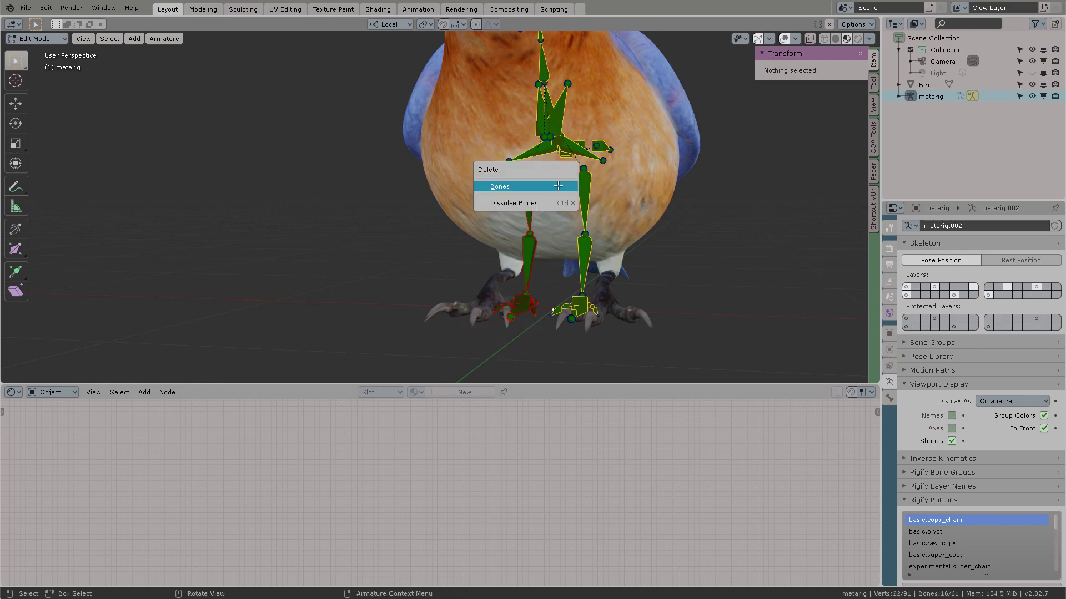
pyautogui.moveTo(560, 197)
pyautogui.mouseDown(button='middle')
pyautogui.moveTo(504, 251)
pyautogui.moveTo(591, 250)
pyautogui.moveTo(560, 221)
pyautogui.moveTo(573, 201)
pyautogui.mouseUp(button='middle')
# Move the entire left leg bone chain over the bird's left foot, aligning it in front and side views.
pyautogui.moveTo(593, 201); pyautogui.dragTo(574, 148, button='middle')
pyautogui.keyDown('ctrl'); pyautogui.moveTo(512, 353); pyautogui.dragTo(637, 167, button='right'); pyautogui.keyUp('ctrl')
pyautogui.moveTo(638, 167)
pyautogui.mouseDown(button='middle')
pyautogui.moveTo(606, 214)
pyautogui.moveTo(571, 172)
pyautogui.mouseUp(button='middle')
pyautogui.click(578, 208)
pyautogui.press('KP_1')
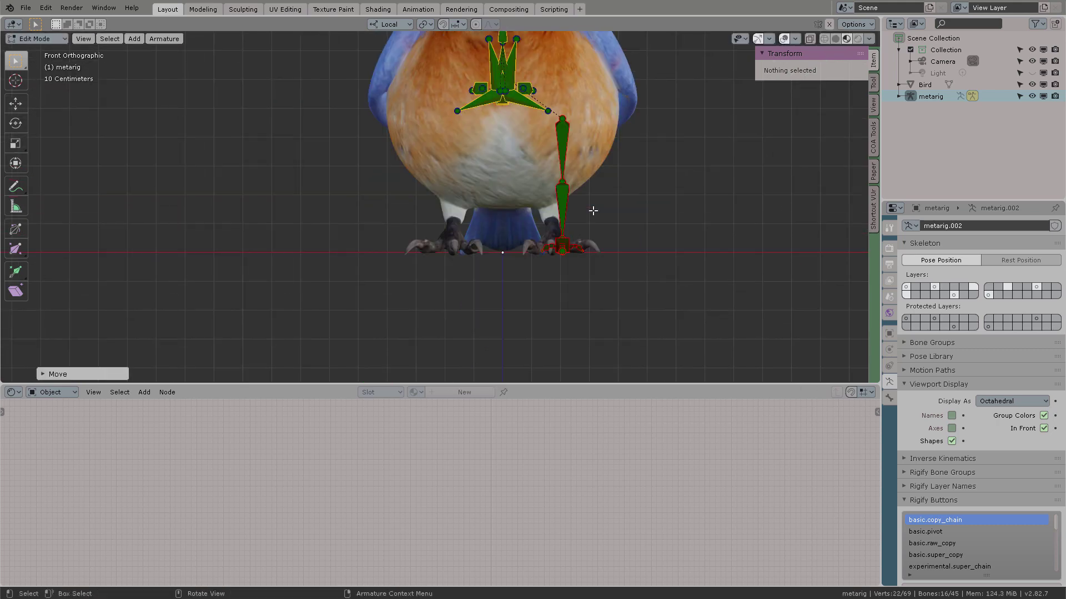
pyautogui.click(587, 156)
pyautogui.press('KP_3')
pyautogui.scroll(3, 544, 226)
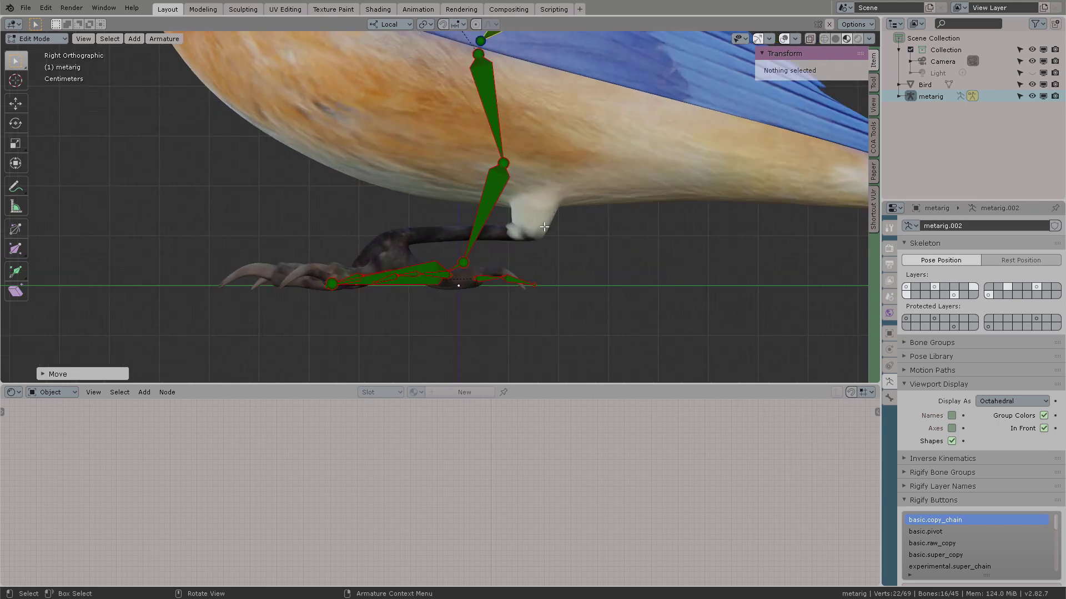
pyautogui.click(466, 247)
pyautogui.click(465, 247)
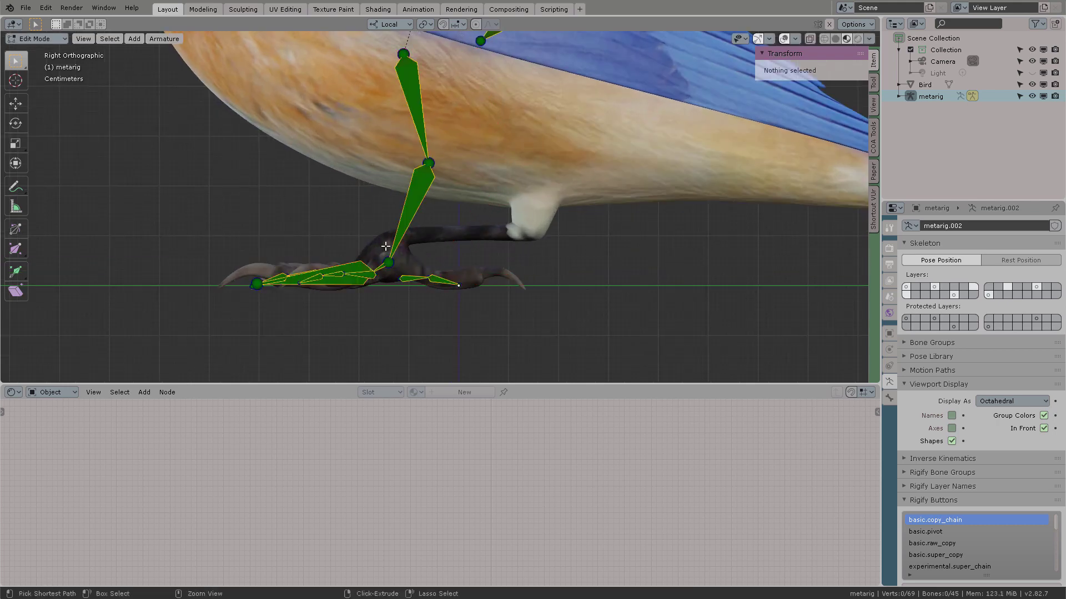
# Reposition the left leg's ankle, knee and hip joints in side view to follow the bird's bent leg.
pyautogui.press('g')
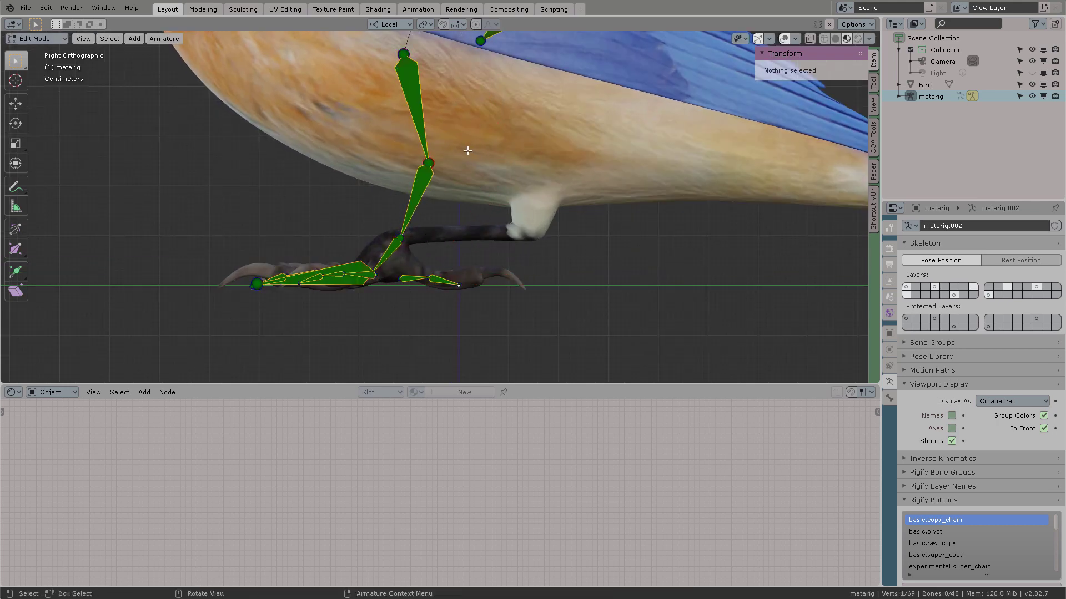
pyautogui.press('g')
pyautogui.press('g')
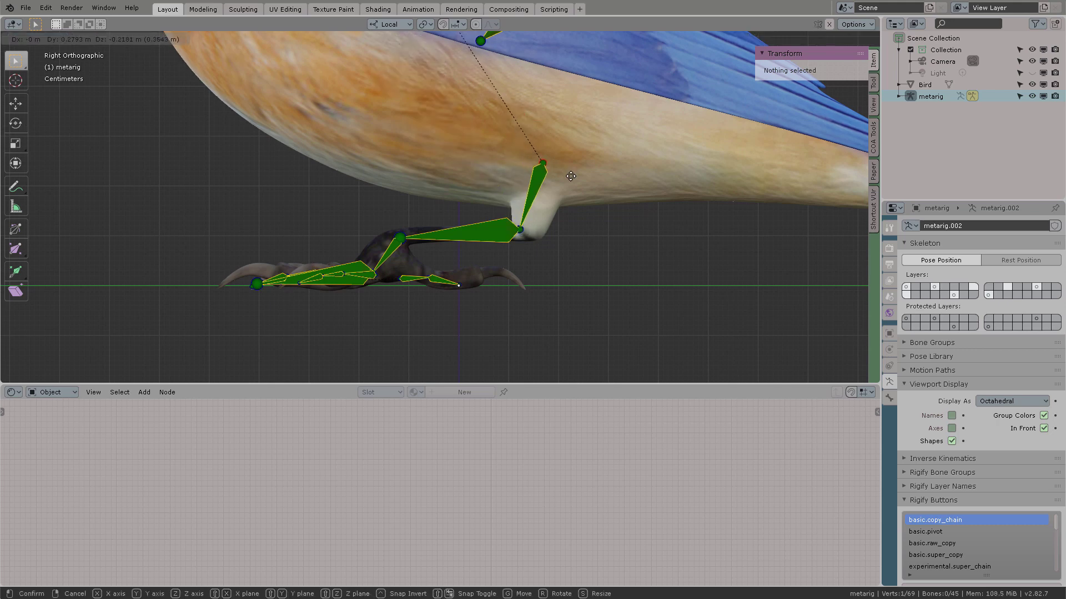
pyautogui.click(571, 176)
# Scale up the left foot's rear toe bones and move them back along the rear toe.
pyautogui.click(571, 176)
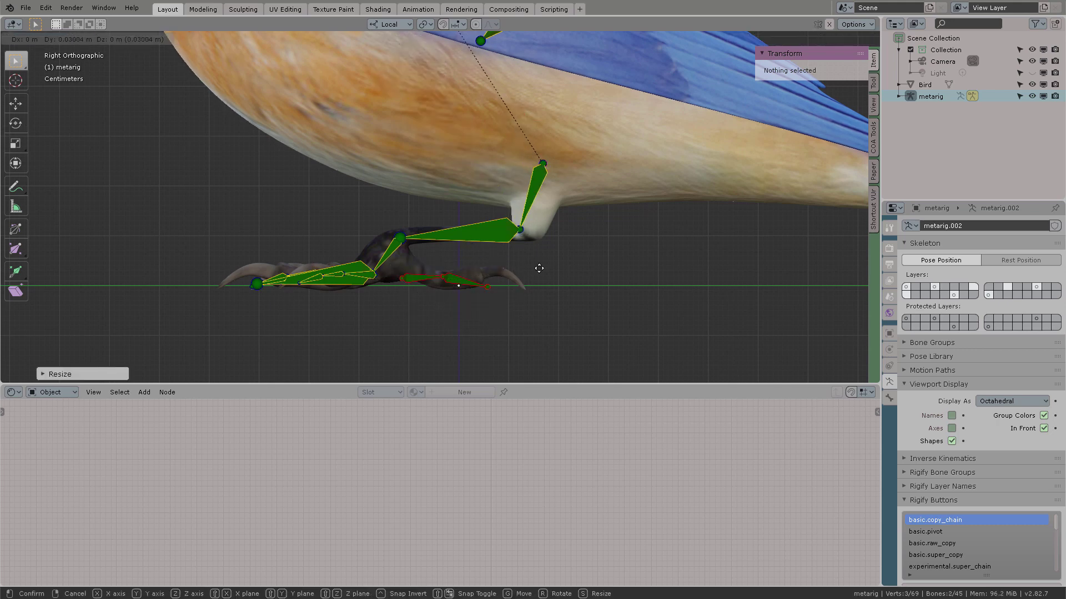
pyautogui.click(502, 268)
pyautogui.click(502, 268)
# Select the left foot's outer toe bones, activate the Rotate tool with Normal orientation and maximize the 3D viewport.
pyautogui.moveTo(492, 276); pyautogui.dragTo(550, 279, button='middle')
pyautogui.click(518, 276)
pyautogui.press('l')
pyautogui.click(15, 124)
pyautogui.click(390, 25)
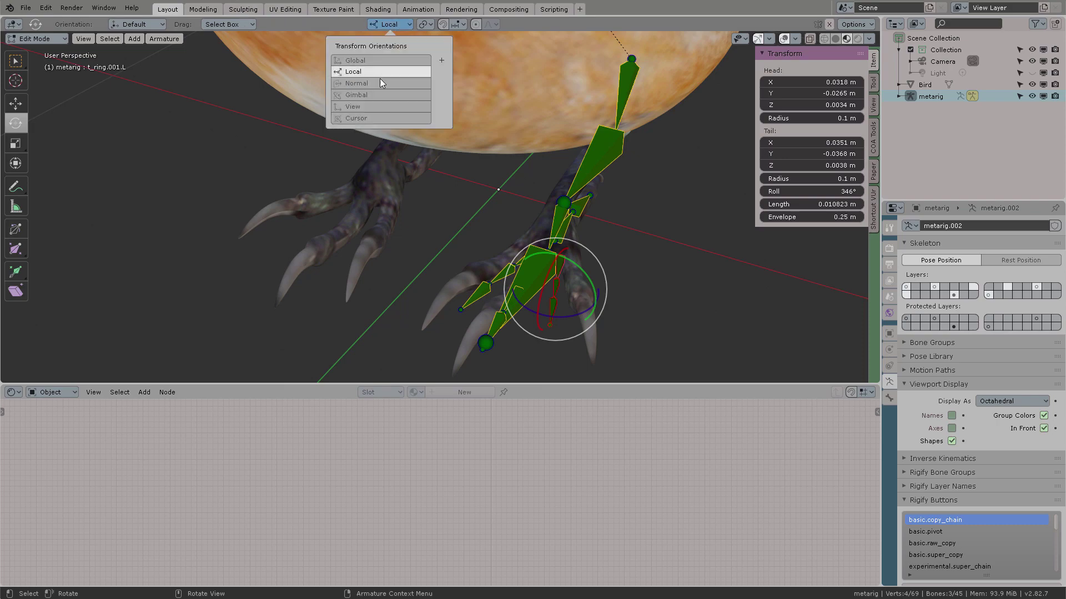
pyautogui.click(381, 83)
pyautogui.click(394, 25)
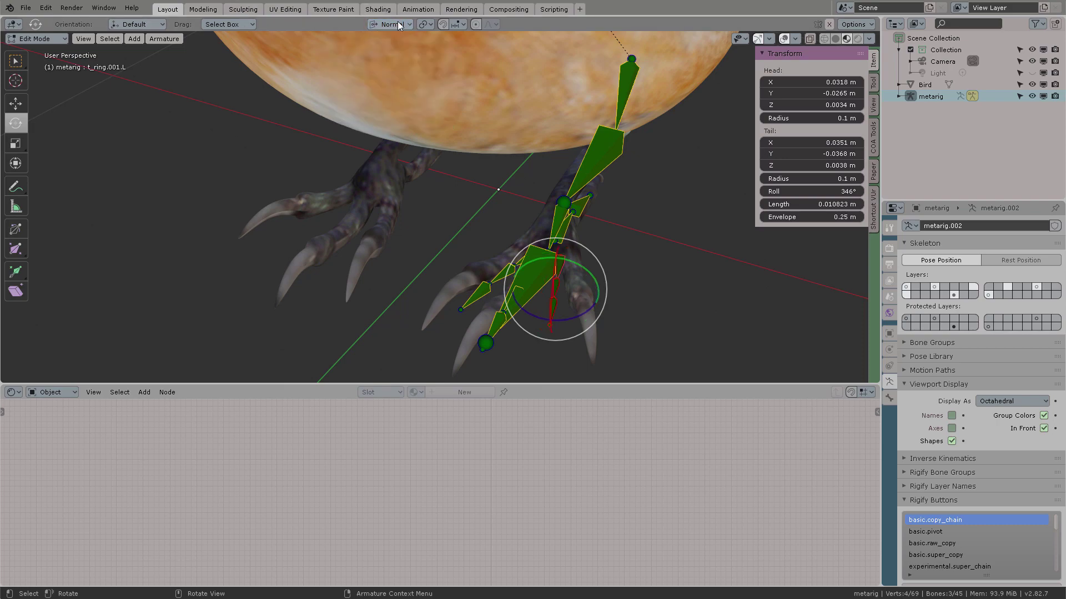
pyautogui.hotkey('ctrl', 'space')
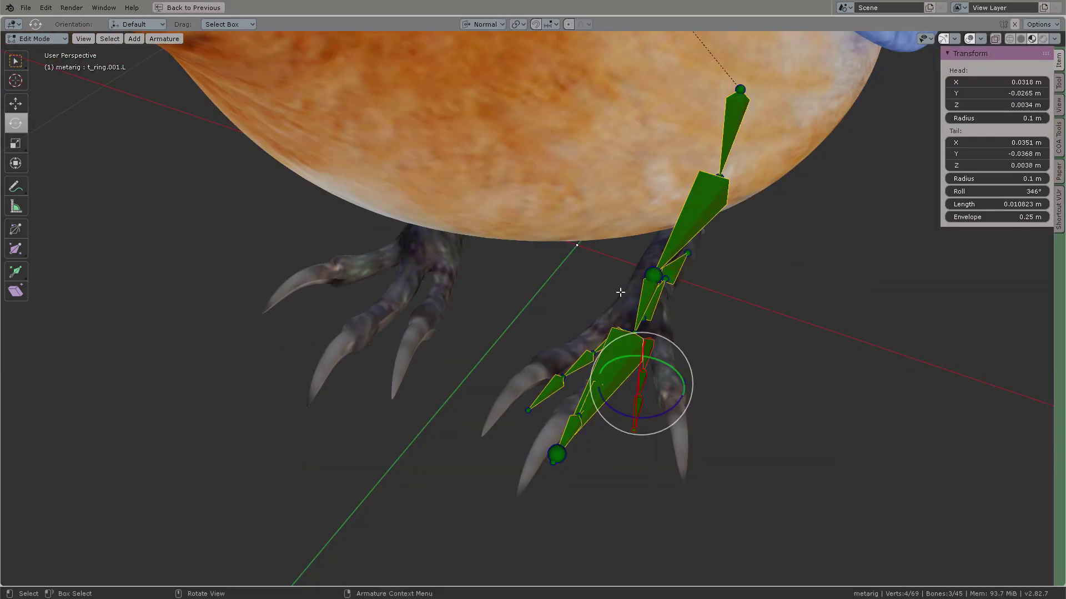
# Rotate and move the outer toe bones of the left foot to line up with the outer toe.
pyautogui.press('g')
pyautogui.click(621, 349)
pyautogui.press('g')
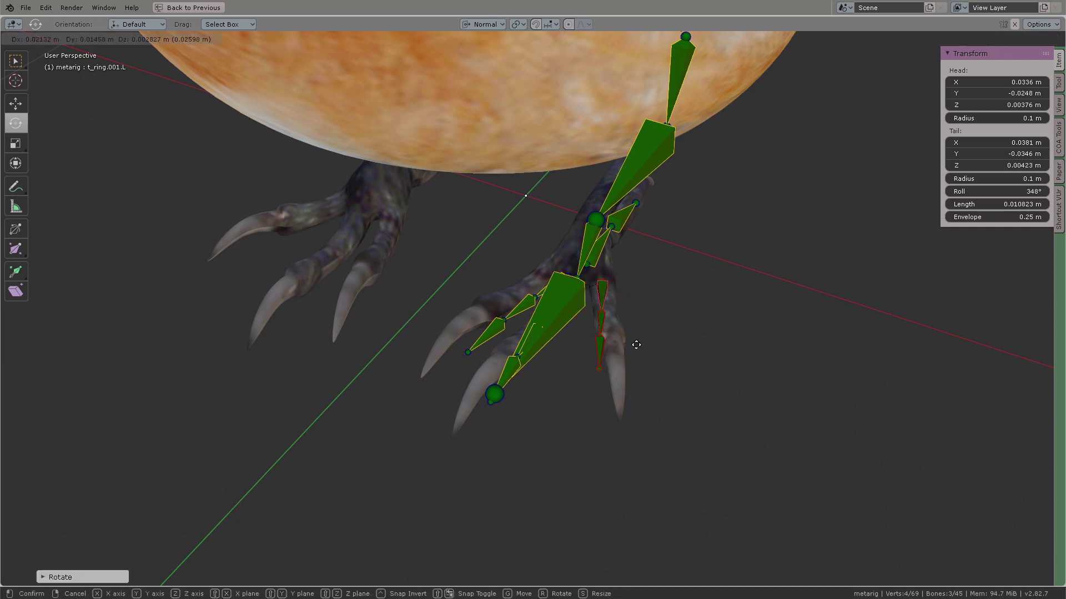
pyautogui.click(631, 352)
pyautogui.moveTo(718, 325)
pyautogui.mouseDown(button='middle')
pyautogui.moveTo(655, 287)
pyautogui.moveTo(705, 324)
pyautogui.mouseUp(button='middle')
pyautogui.moveTo(597, 355); pyautogui.dragTo(594, 357)
pyautogui.press('g')
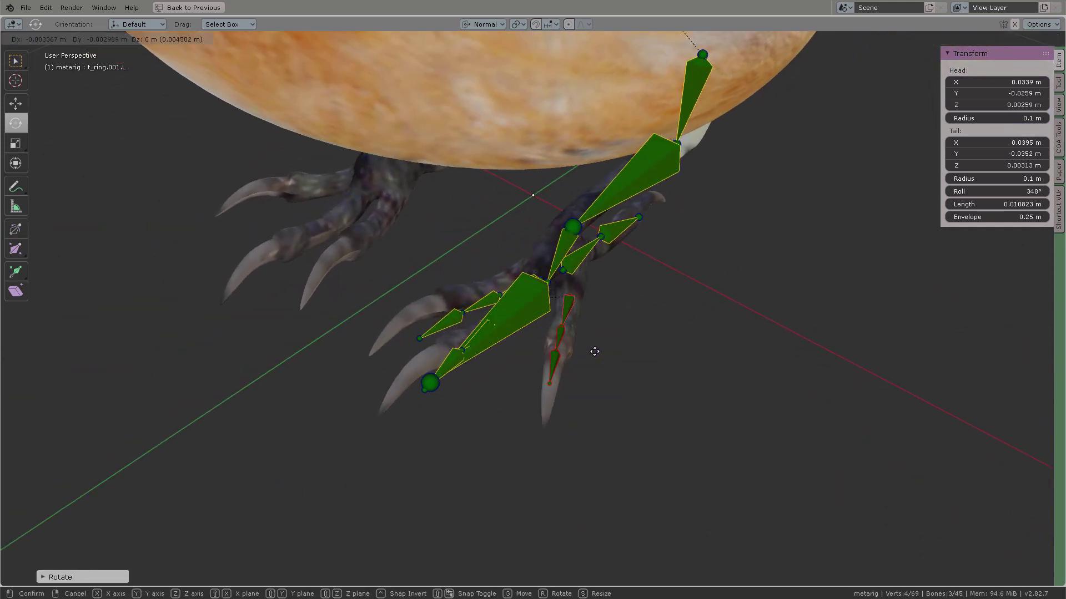
pyautogui.click(594, 352)
# Scale up the outer toe bones and shift them inside the toe and claw.
pyautogui.moveTo(654, 307); pyautogui.dragTo(605, 266, button='middle')
pyautogui.press('s')
pyautogui.click(523, 273)
pyautogui.press('g')
pyautogui.click(495, 276)
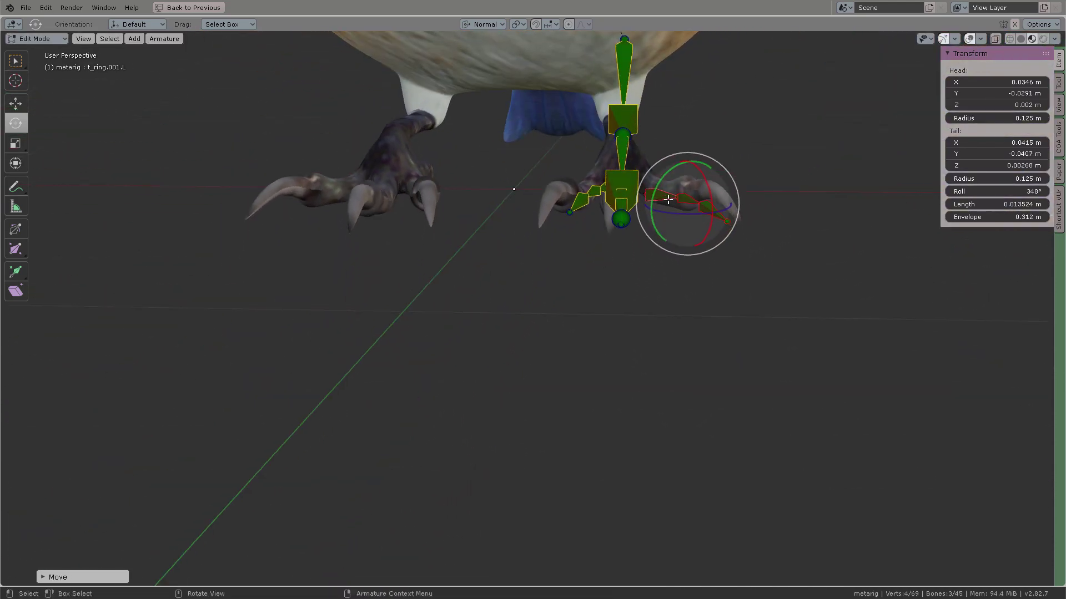
pyautogui.press('g')
pyautogui.click(672, 194)
# Select the left foot's inner toe bones, then scale and move them onto the inner toe.
pyautogui.moveTo(669, 196); pyautogui.dragTo(622, 266, button='middle')
pyautogui.click(624, 224)
pyautogui.press('l')
pyautogui.click(603, 243)
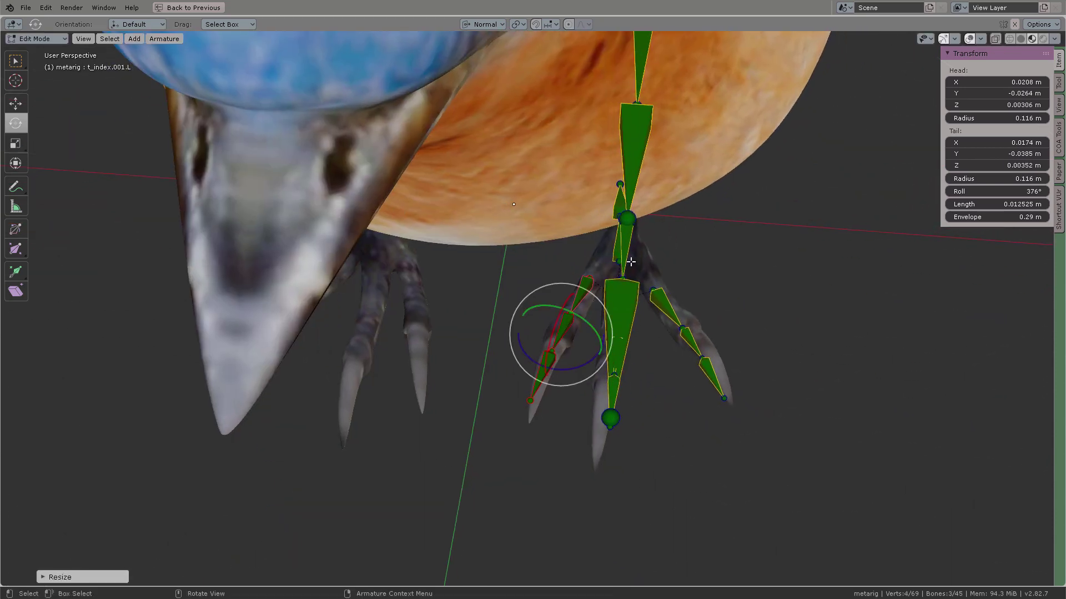
pyautogui.click(614, 291)
# Adjust the inner toe bones' height and forward position in side view to sit inside the toe.
pyautogui.press('KP_3')
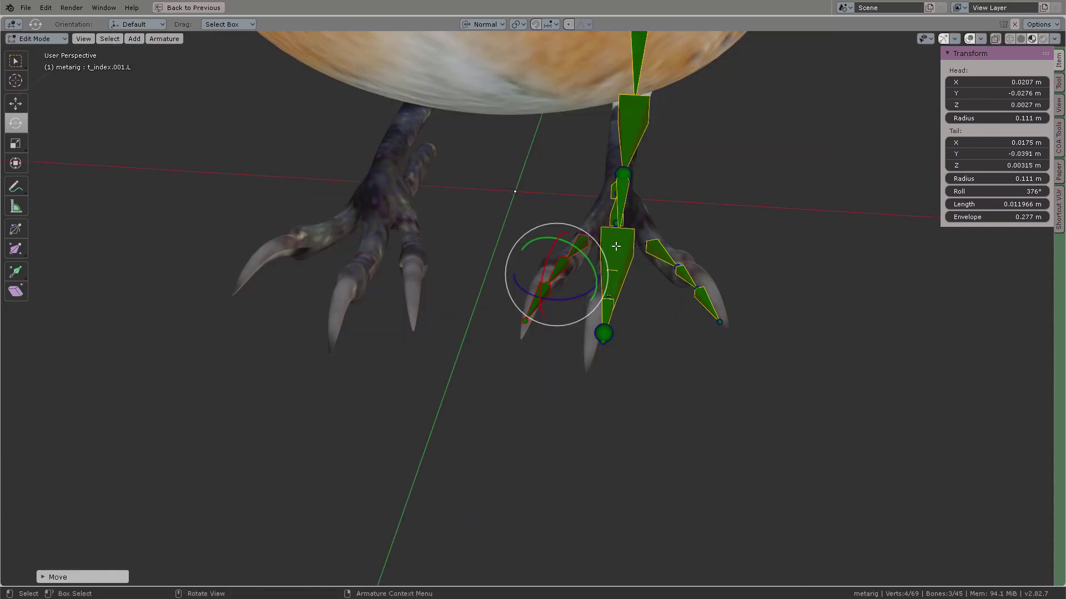
pyautogui.scroll(4, 573, 285)
pyautogui.keyDown('shift'); pyautogui.moveTo(575, 283); pyautogui.dragTo(669, 337, button='middle'); pyautogui.keyUp('shift')
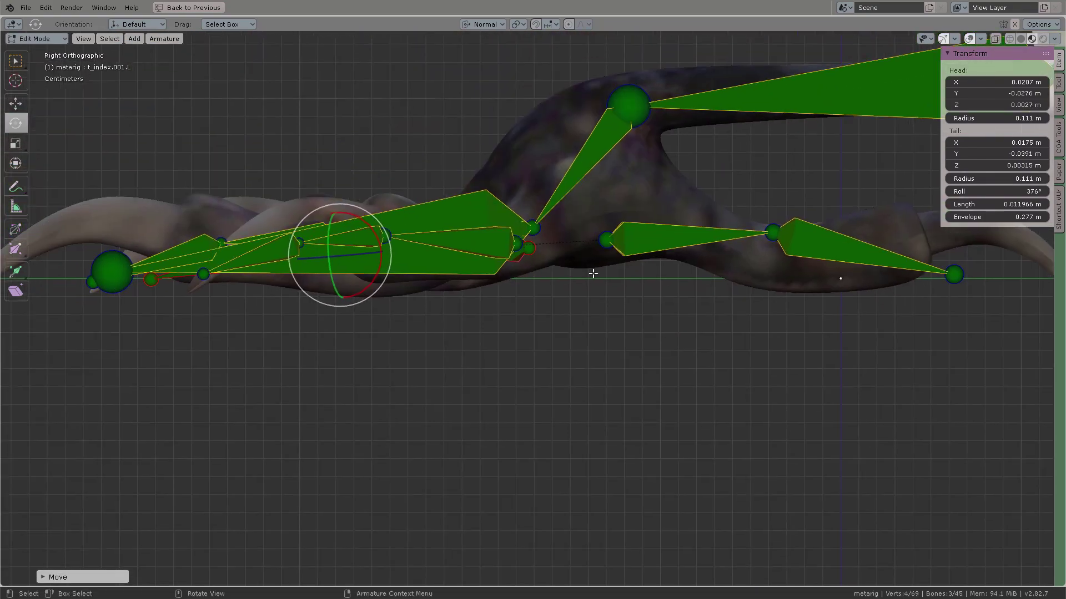
pyautogui.press('g')
pyautogui.click(581, 269)
# Scale up the left foot's rear toe bones further so they span the rear toe.
pyautogui.moveTo(581, 269); pyautogui.dragTo(653, 326, button='middle')
pyautogui.scroll(-3, 605, 299)
pyautogui.hotkey('alt', 'a')
pyautogui.scroll(-2, 680, 361)
pyautogui.moveTo(674, 372); pyautogui.dragTo(561, 317, button='middle')
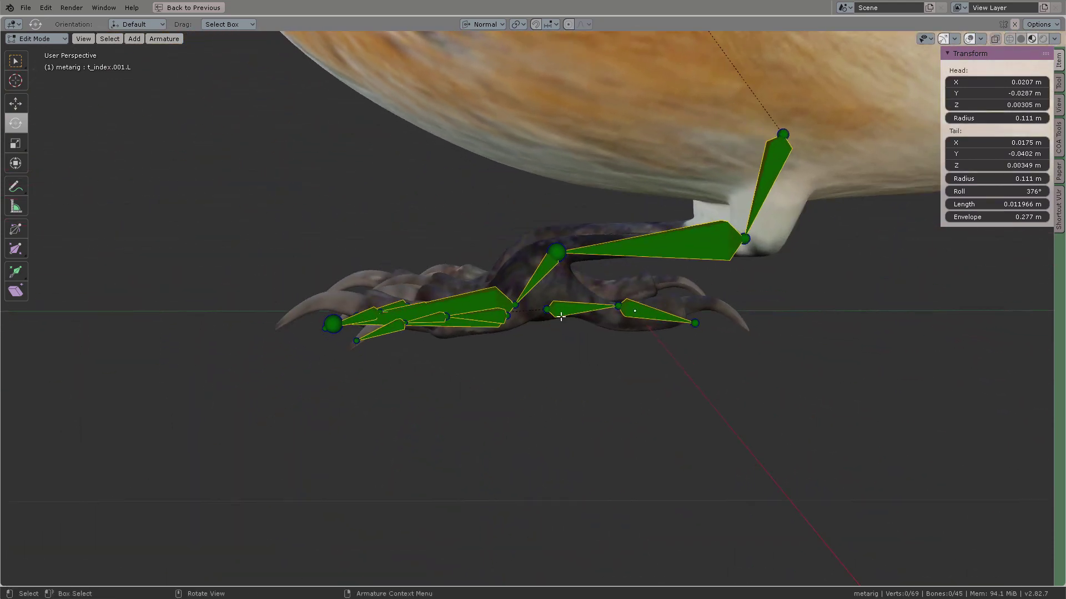
pyautogui.press('s')
pyautogui.click(633, 301)
pyautogui.hotkey('alt', 'a')
# Delete the right pelvis bone and select the outer joint of the left pelvis bone.
pyautogui.moveTo(633, 300); pyautogui.dragTo(701, 272, button='middle')
pyautogui.press('KP_3')
pyautogui.press('KP_1')
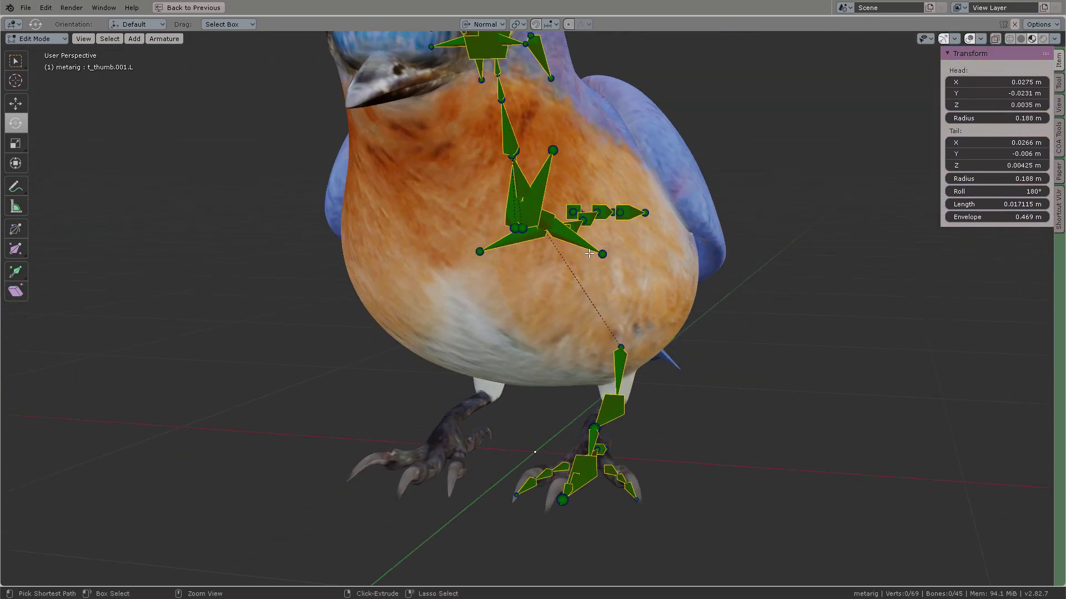
pyautogui.click(603, 254)
pyautogui.moveTo(506, 316); pyautogui.dragTo(478, 259, button='middle')
pyautogui.press('x')
pyautogui.click(507, 257)
pyautogui.click(600, 266)
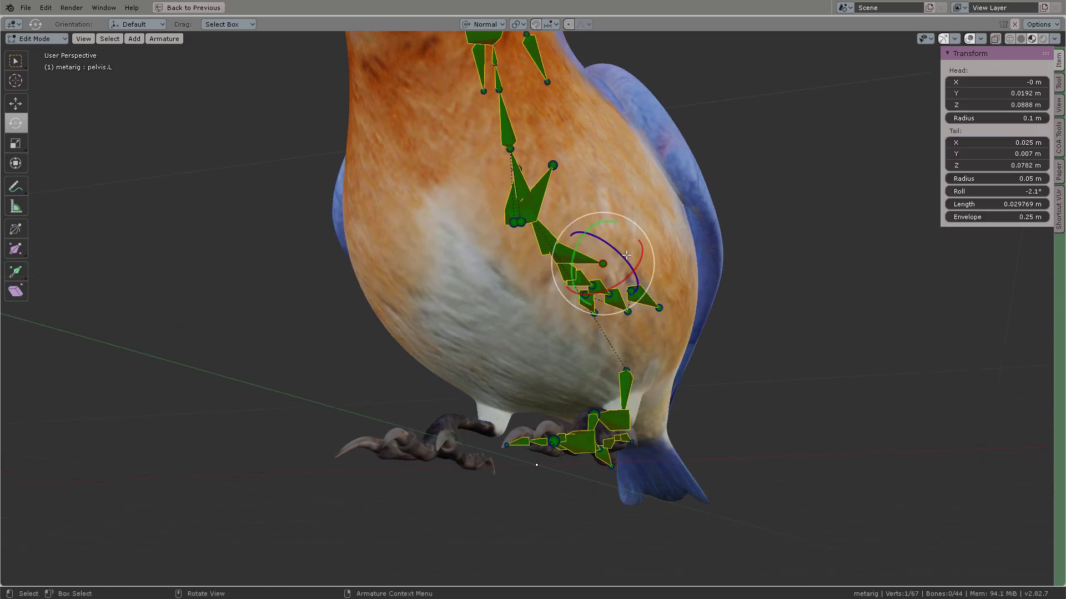
# Move the left pelvis bone's outer joint down to the top of the left leg chain.
pyautogui.moveTo(605, 267); pyautogui.dragTo(558, 278, button='middle')
pyautogui.hotkey('alt', 'a')
pyautogui.press('KP_3')
pyautogui.scroll(-2, 683, 289)
pyautogui.keyDown('shift'); pyautogui.moveTo(683, 289); pyautogui.dragTo(615, 307, button='middle'); pyautogui.keyUp('shift')
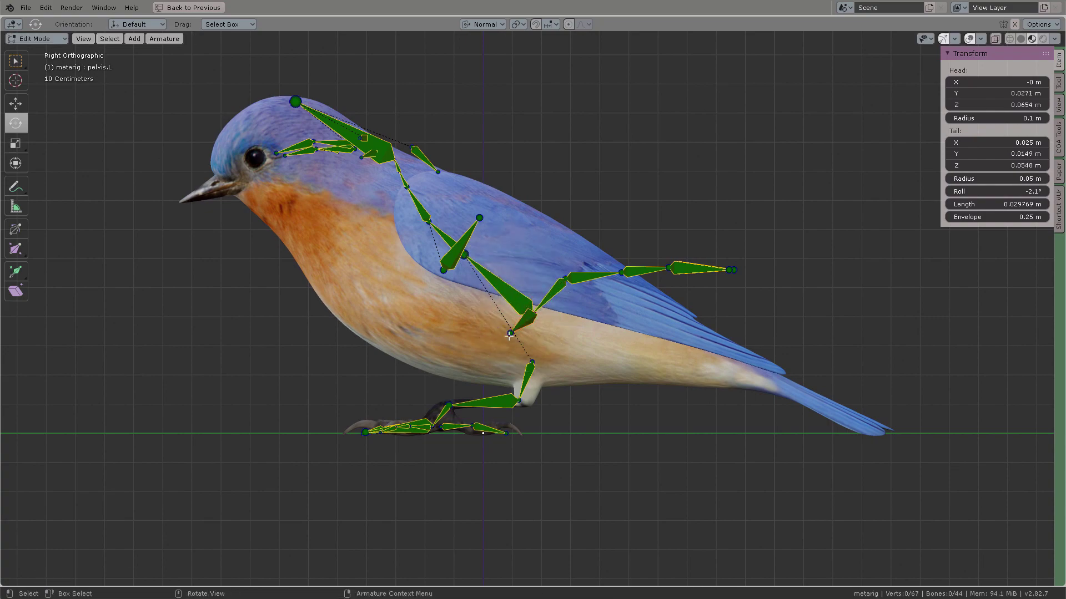
pyautogui.click(509, 337)
pyautogui.moveTo(509, 336); pyautogui.dragTo(550, 327, button='middle')
pyautogui.press('g')
pyautogui.click(582, 344)
# Delete the two side tail feather bones, keeping the central tail chain.
pyautogui.click(647, 243)
pyautogui.press('KP_3')
pyautogui.moveTo(647, 252); pyautogui.dragTo(588, 291, button='middle')
pyautogui.click(611, 289)
pyautogui.press('Delete')
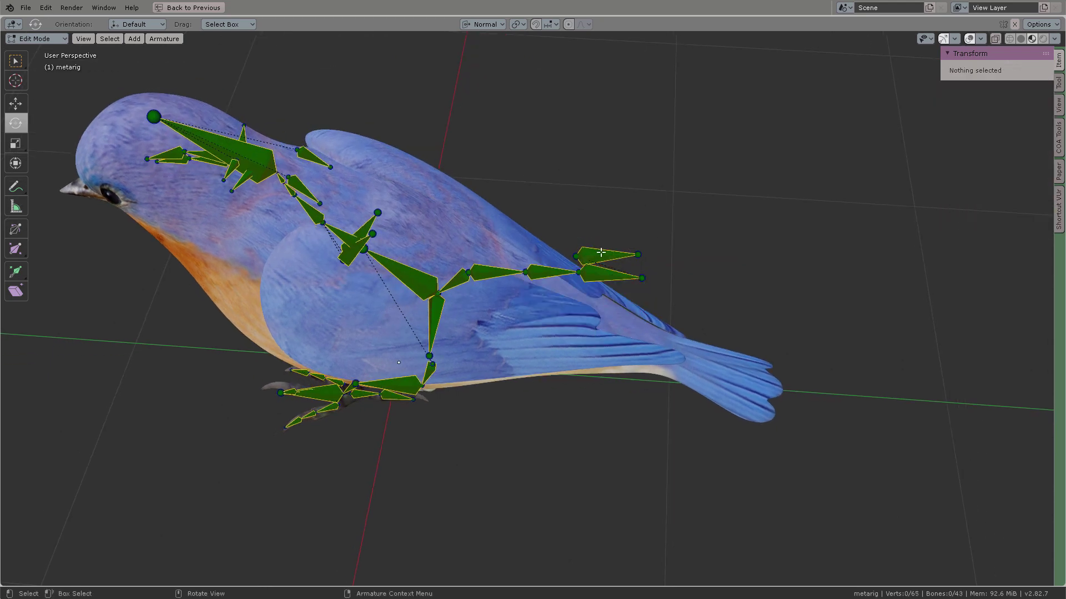
pyautogui.click(601, 252)
pyautogui.click(603, 253)
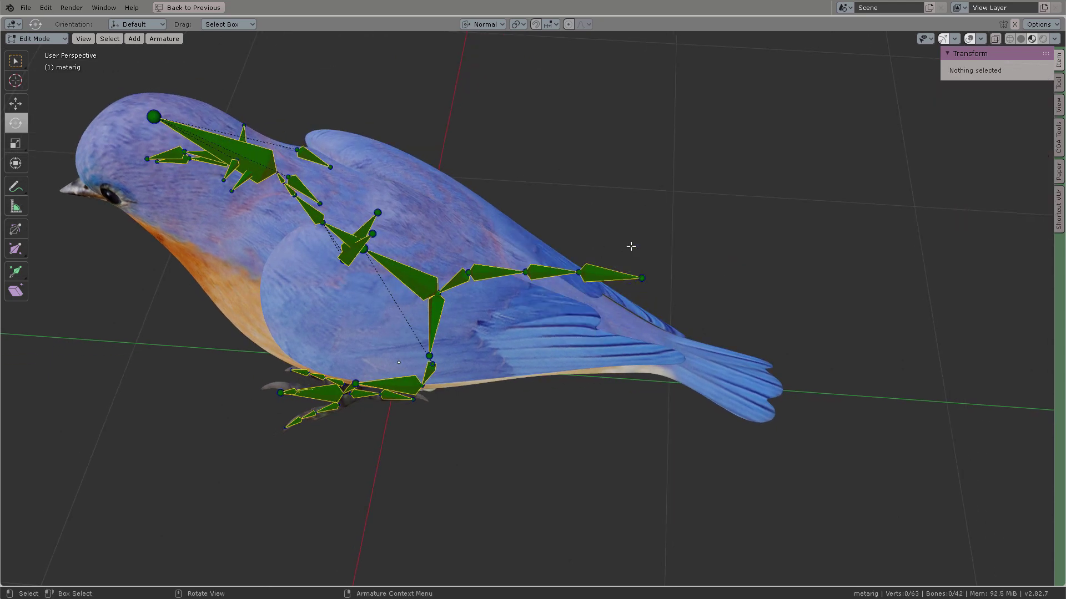
# Move the last tail bone to the base of the tail feathers and angle its tip down along them.
pyautogui.press('KP_3')
pyautogui.press('g')
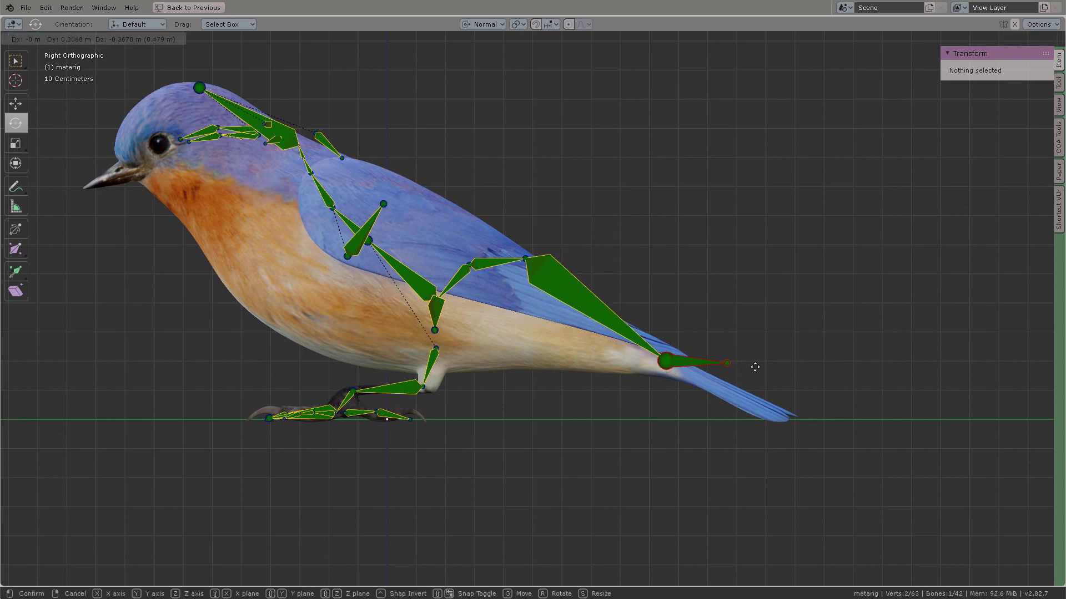
pyautogui.click(752, 364)
pyautogui.click(730, 344)
pyautogui.press('g')
pyautogui.click(764, 384)
# Lower the two joints between the hips and the tail base so the chain runs through the body.
pyautogui.click(535, 235)
pyautogui.press('g')
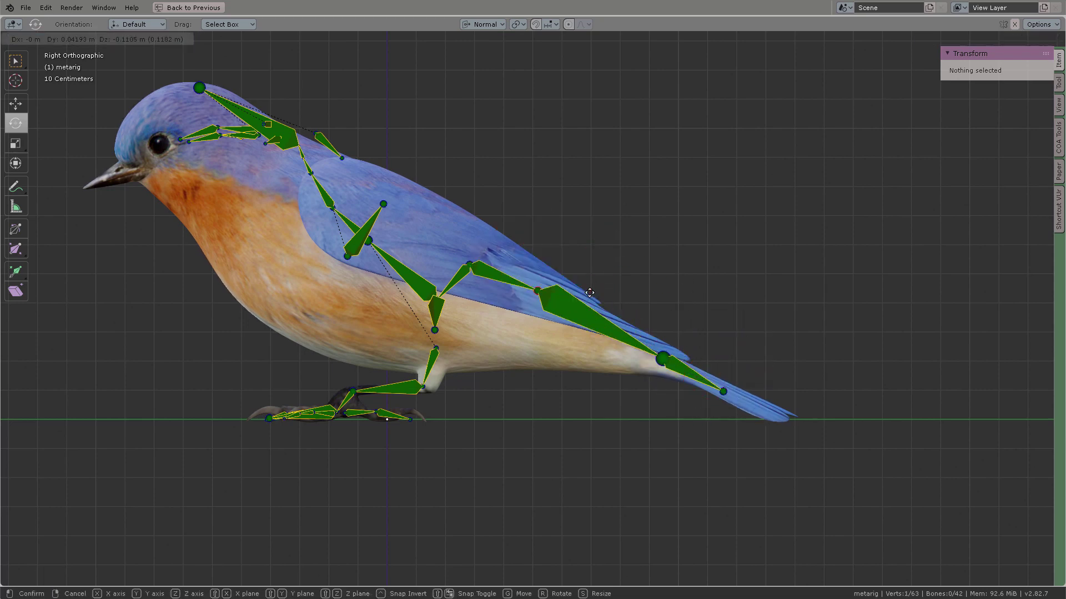
pyautogui.click(471, 265)
pyautogui.press('g')
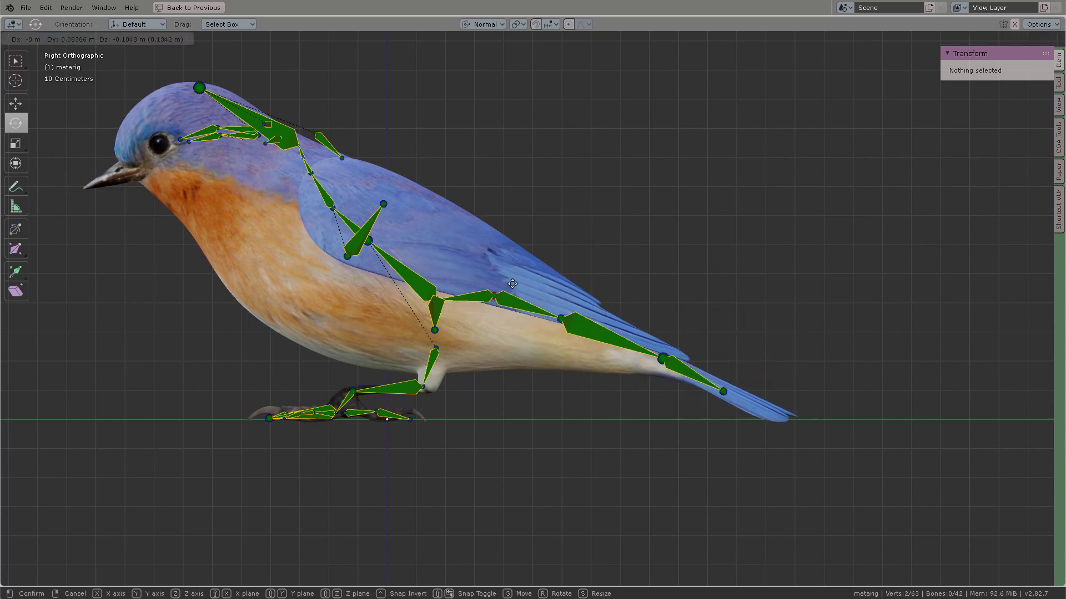
pyautogui.click(512, 282)
# Move the left shoulder bone's tip outward toward the wing in front view.
pyautogui.moveTo(512, 282); pyautogui.dragTo(515, 242, button='middle')
pyautogui.keyDown('ctrl'); pyautogui.moveTo(531, 215); pyautogui.dragTo(526, 205, button='right'); pyautogui.keyUp('ctrl')
pyautogui.moveTo(528, 206); pyautogui.dragTo(573, 177, button='middle')
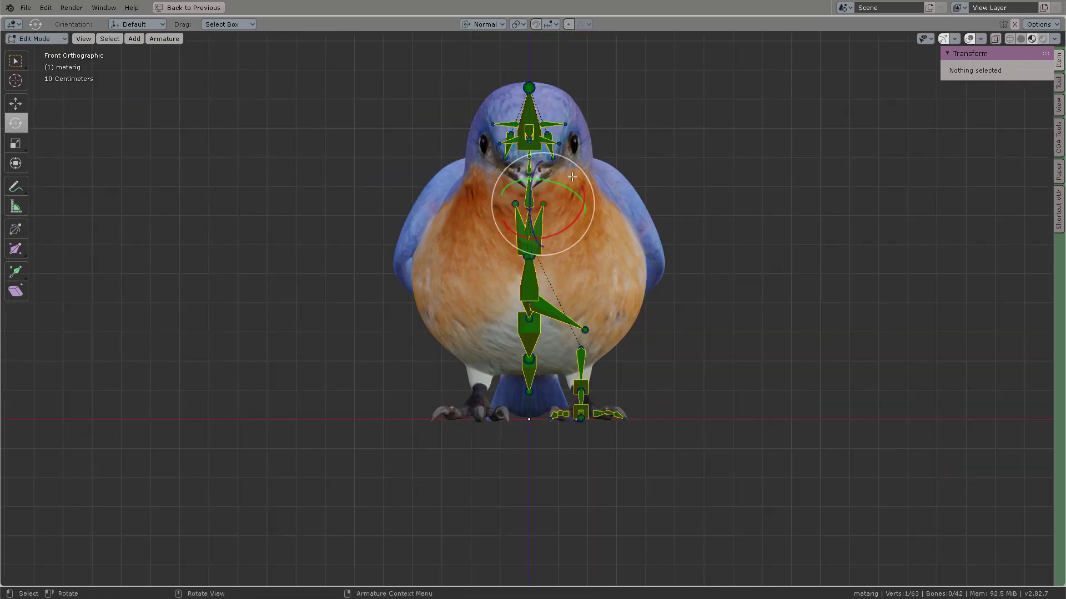
pyautogui.press('g')
pyautogui.click(644, 205)
# Delete the right shoulder bone.
pyautogui.moveTo(645, 205); pyautogui.dragTo(477, 228, button='middle')
pyautogui.click(512, 216)
pyautogui.click(512, 216)
pyautogui.click(371, 196)
# Shift the left shoulder bone's tip slightly further outward and down, and check it in side view.
pyautogui.keyDown('alt'); pyautogui.moveTo(373, 196); pyautogui.dragTo(398, 188, button='middle'); pyautogui.keyUp('alt')
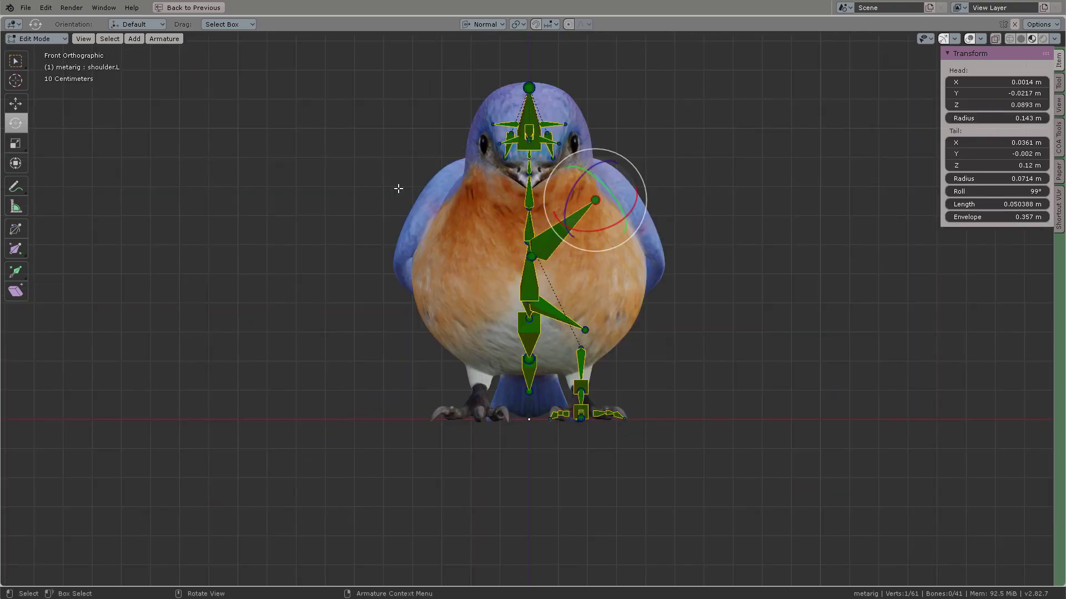
pyautogui.press('g')
pyautogui.click(623, 218)
pyautogui.moveTo(623, 218); pyautogui.dragTo(590, 225, button='middle')
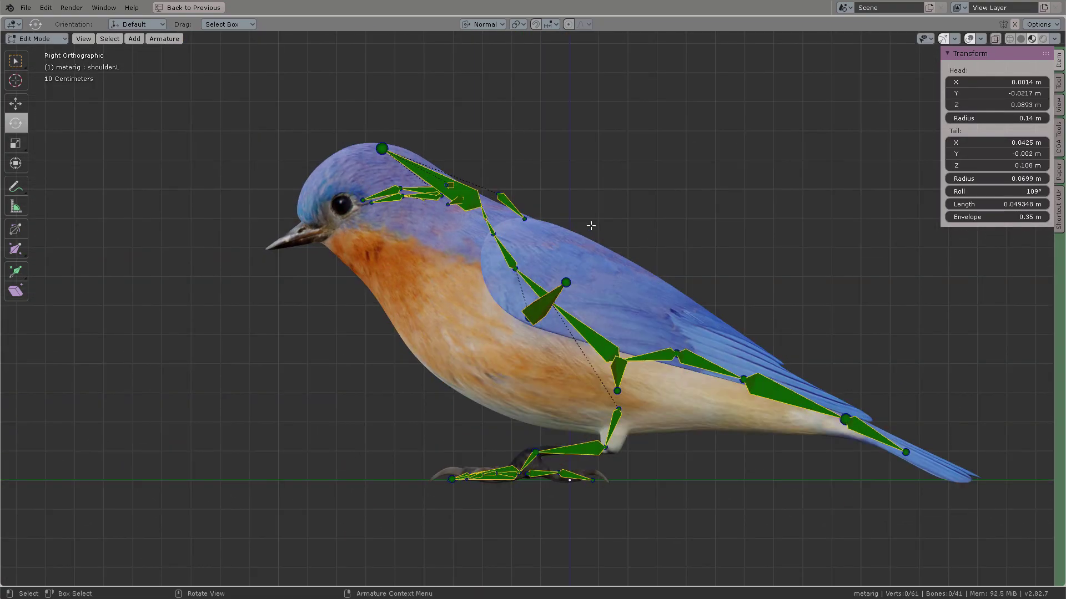
# Select all the head bones in side view and move them forward and down into the bird's head.
pyautogui.moveTo(416, 109)
pyautogui.keyDown('ctrl'); pyautogui.mouseDown(button='right')
pyautogui.moveTo(300, 200)
pyautogui.moveTo(487, 213)
pyautogui.mouseUp(button='right'); pyautogui.keyUp('ctrl')
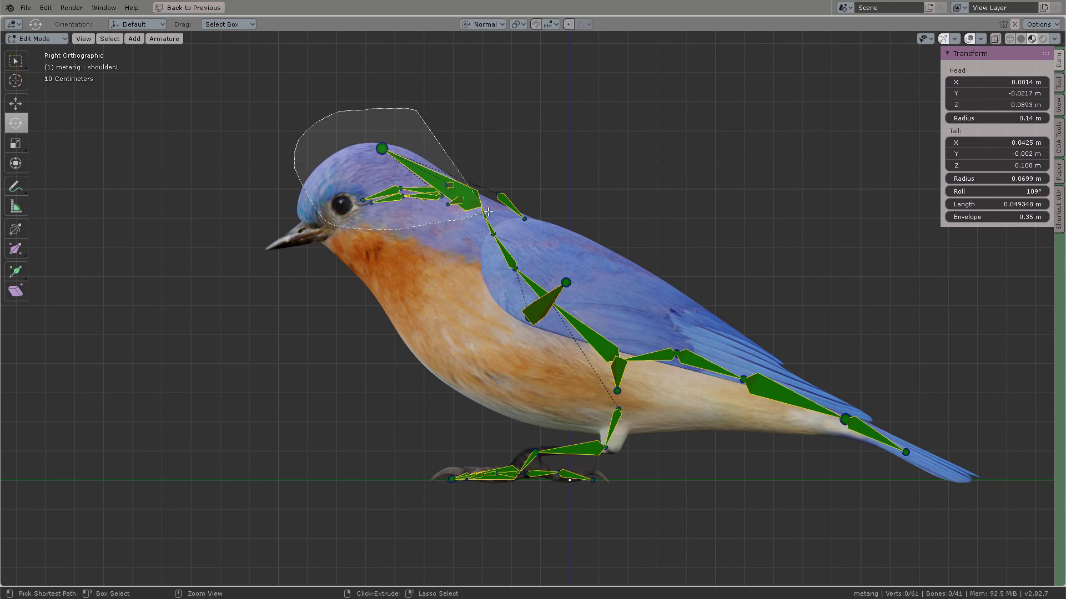
pyautogui.keyDown('ctrl'); pyautogui.moveTo(403, 93); pyautogui.dragTo(414, 100, button='right'); pyautogui.keyUp('ctrl')
pyautogui.press('g')
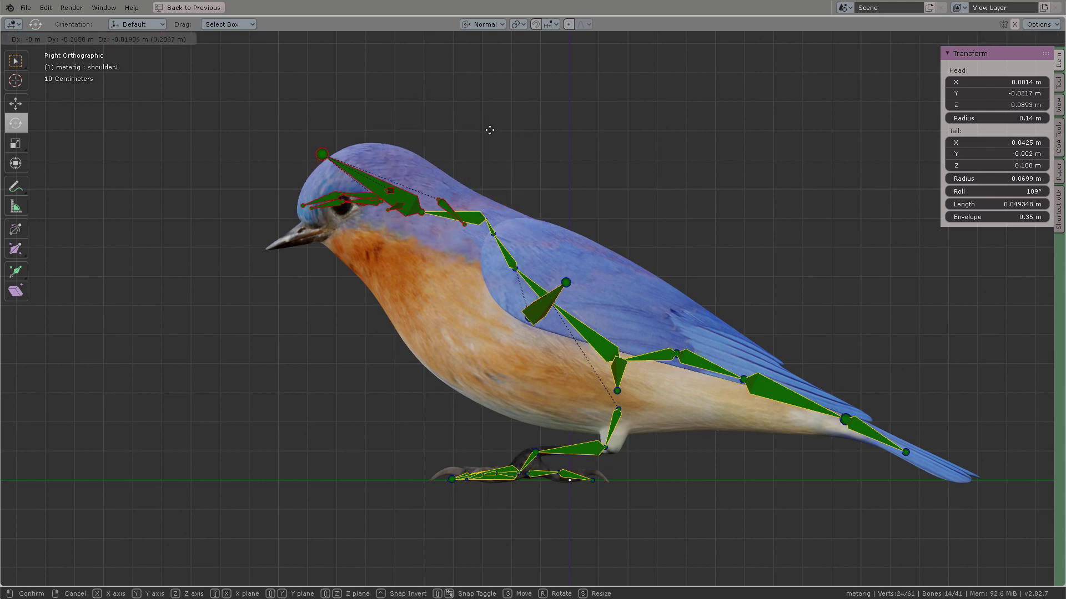
pyautogui.click(471, 158)
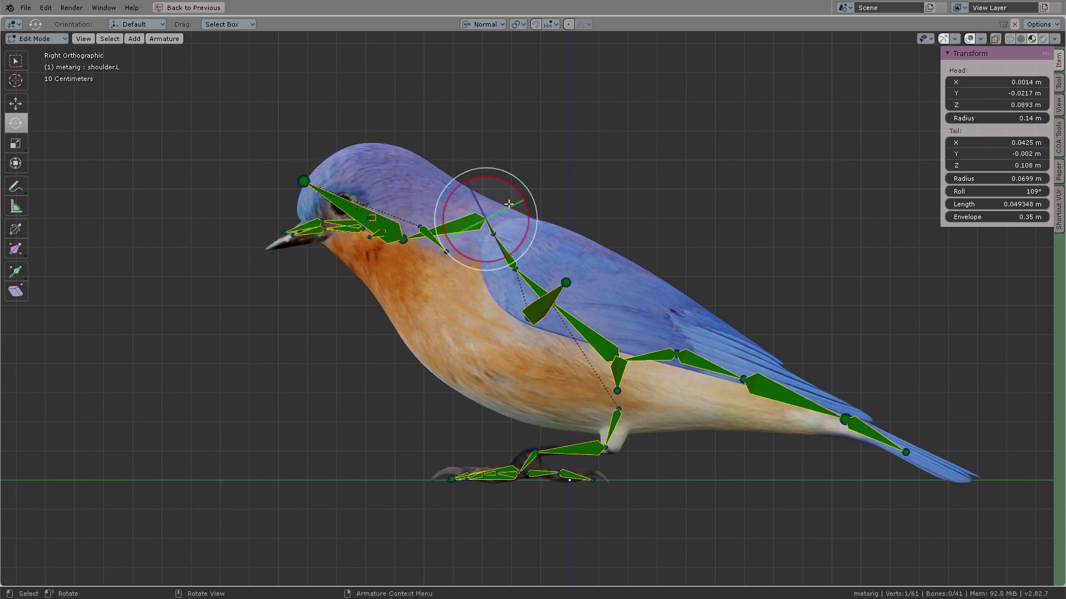
# Lower the neck joints so the neck chain leads smoothly from the upper spine to the head.
pyautogui.click(509, 265)
pyautogui.click(551, 210)
pyautogui.moveTo(552, 209); pyautogui.dragTo(439, 223, button='middle')
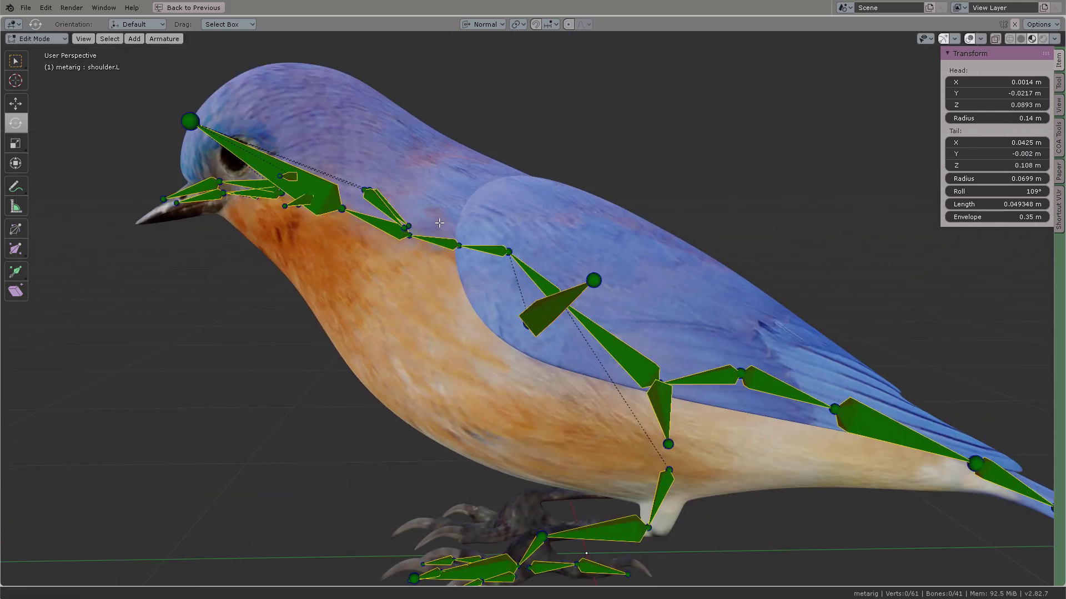
# Move the beak bones' tip joints to the end of the beak and reposition the joints behind them.
pyautogui.press('KP_3')
pyautogui.keyDown('shift'); pyautogui.moveTo(378, 138); pyautogui.dragTo(476, 171, button='middle'); pyautogui.keyUp('shift')
pyautogui.keyDown('shift'); pyautogui.moveTo(476, 170); pyautogui.dragTo(580, 180, button='middle'); pyautogui.keyUp('shift')
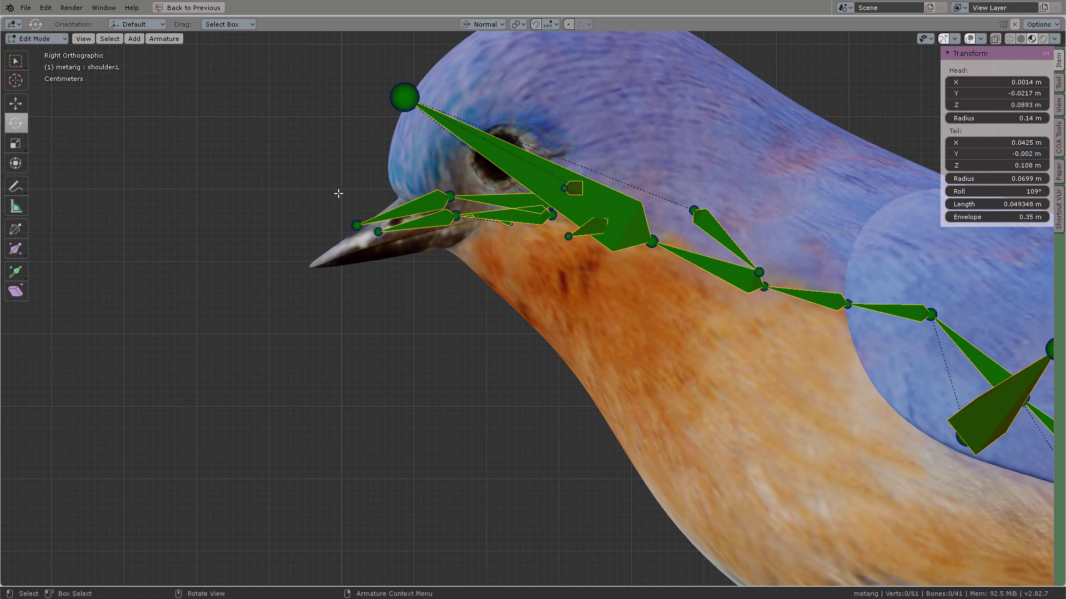
pyautogui.press('g')
pyautogui.click(346, 242)
pyautogui.click(443, 183)
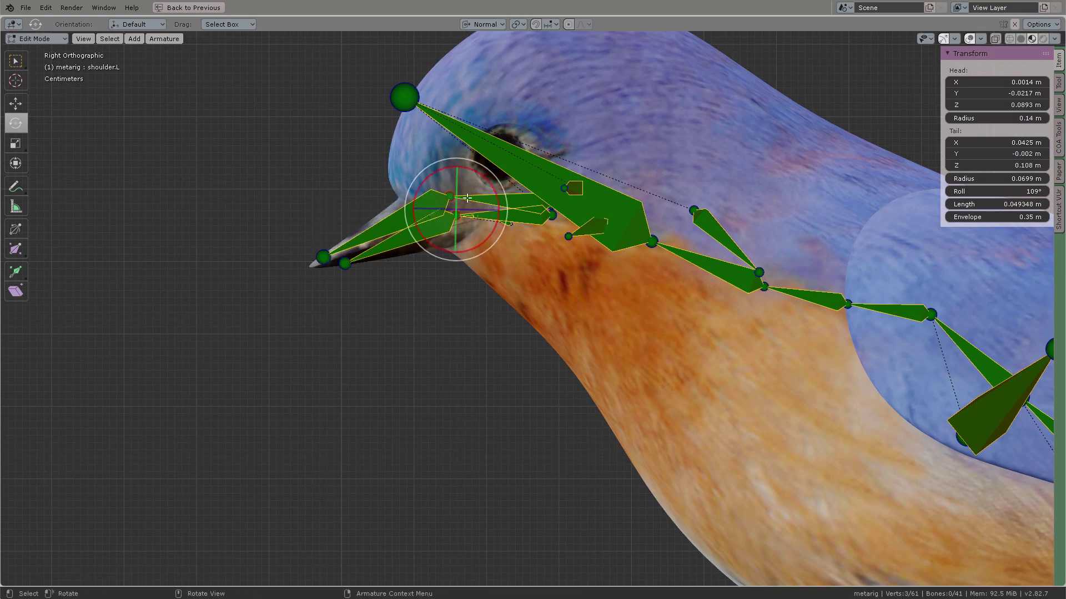
pyautogui.press('g')
# Delete the three tongue bones inside the beak.
pyautogui.scroll(4, 538, 246)
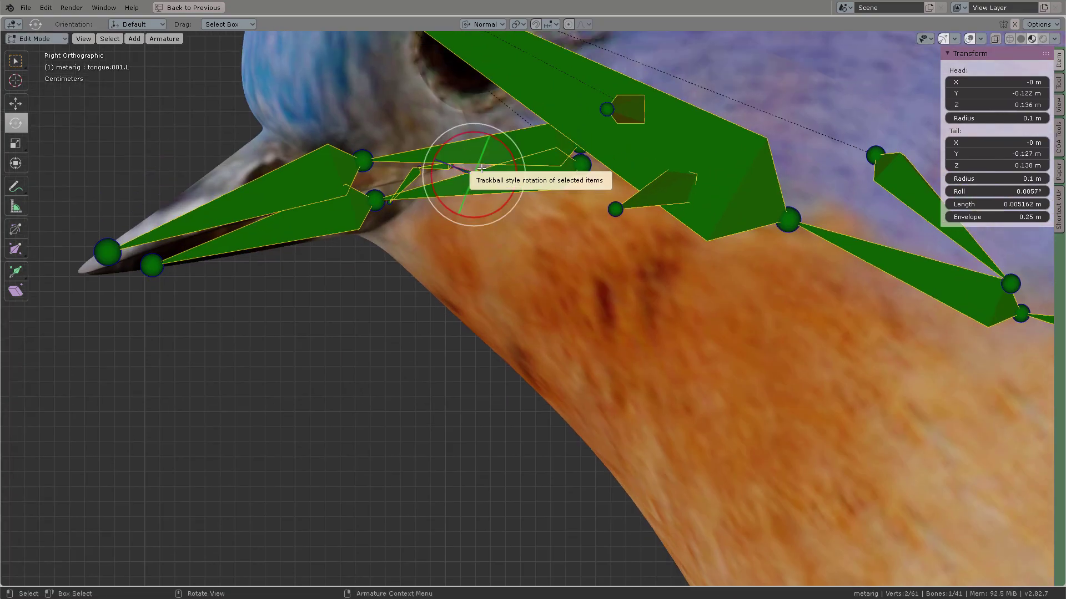
pyautogui.moveTo(497, 185); pyautogui.dragTo(477, 165, button='middle')
pyautogui.click(477, 166)
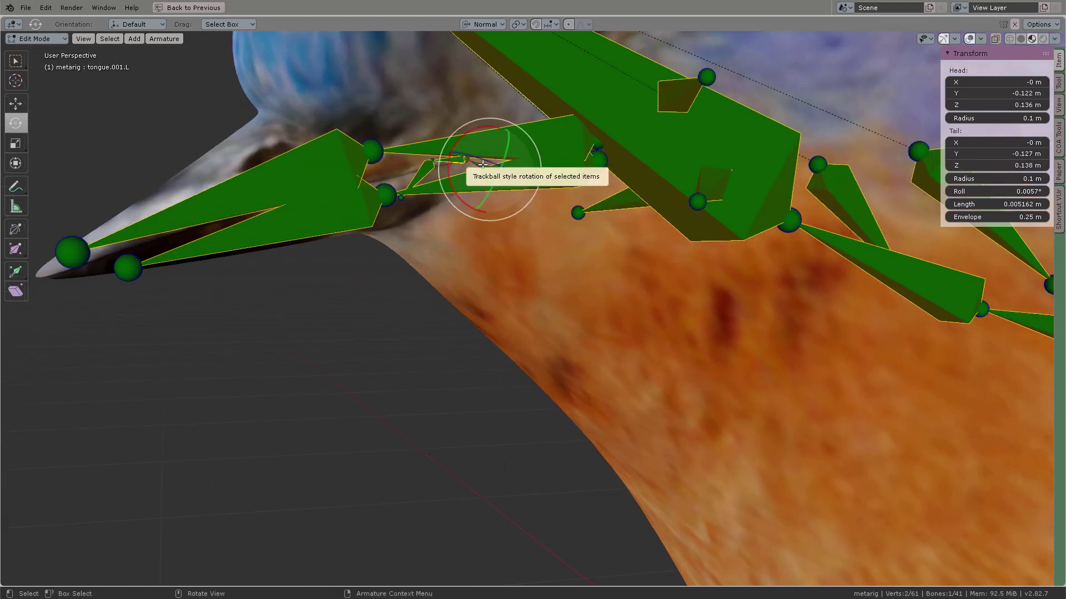
pyautogui.click(483, 169)
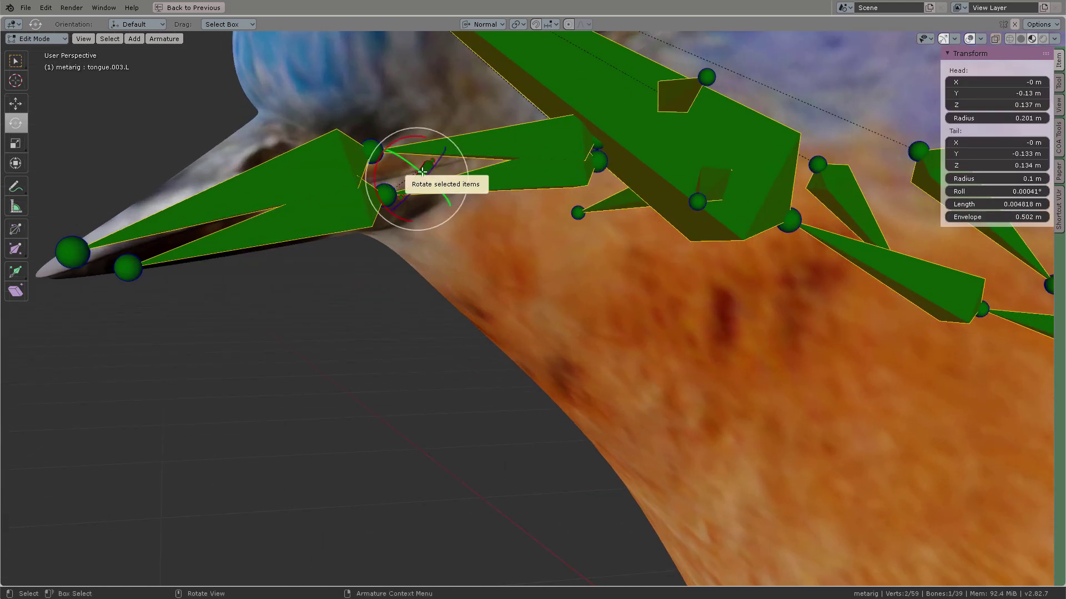
pyautogui.scroll(-6, 424, 176)
pyautogui.moveTo(566, 222); pyautogui.dragTo(524, 257, button='middle')
# Delete the two lower beak bones.
pyautogui.click(520, 259)
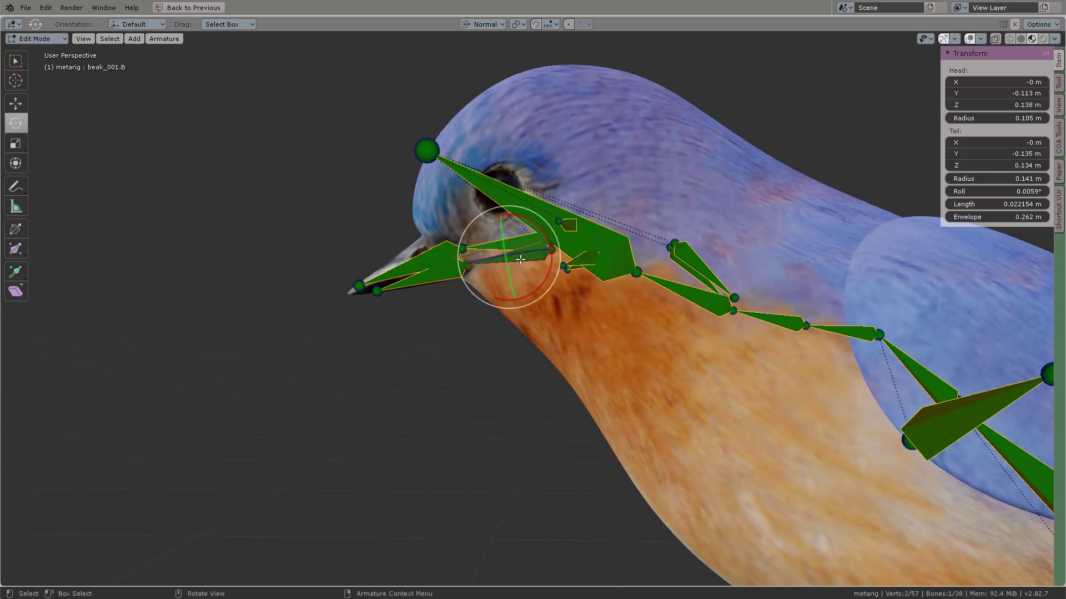
pyautogui.press('x')
pyautogui.click(470, 278)
pyautogui.scroll(-3, 554, 255)
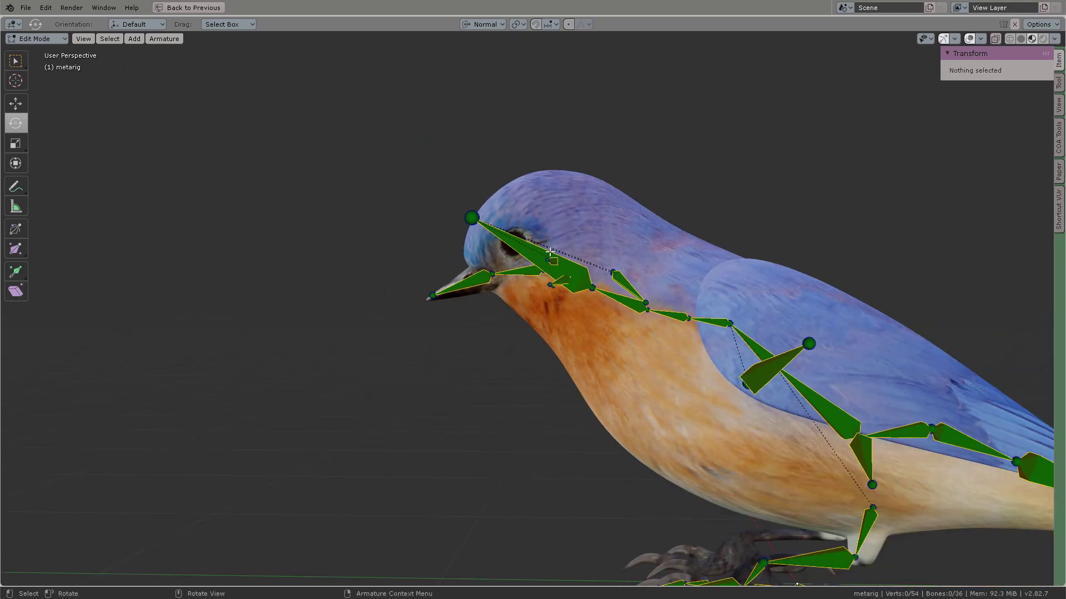
# Move the left eye bone's tip outward toward the left eye.
pyautogui.moveTo(554, 254); pyautogui.dragTo(668, 208, button='middle')
pyautogui.click(592, 263)
pyautogui.press('KP_Decimal')
pyautogui.scroll(-7, 614, 278)
pyautogui.press('g')
pyautogui.click(616, 266)
# Move the tip of the left skull side bone outward to the cheek surface.
pyautogui.keyDown('ctrl'); pyautogui.moveTo(529, 364); pyautogui.dragTo(528, 355, button='right'); pyautogui.keyUp('ctrl')
pyautogui.moveTo(526, 367); pyautogui.dragTo(541, 358, button='middle')
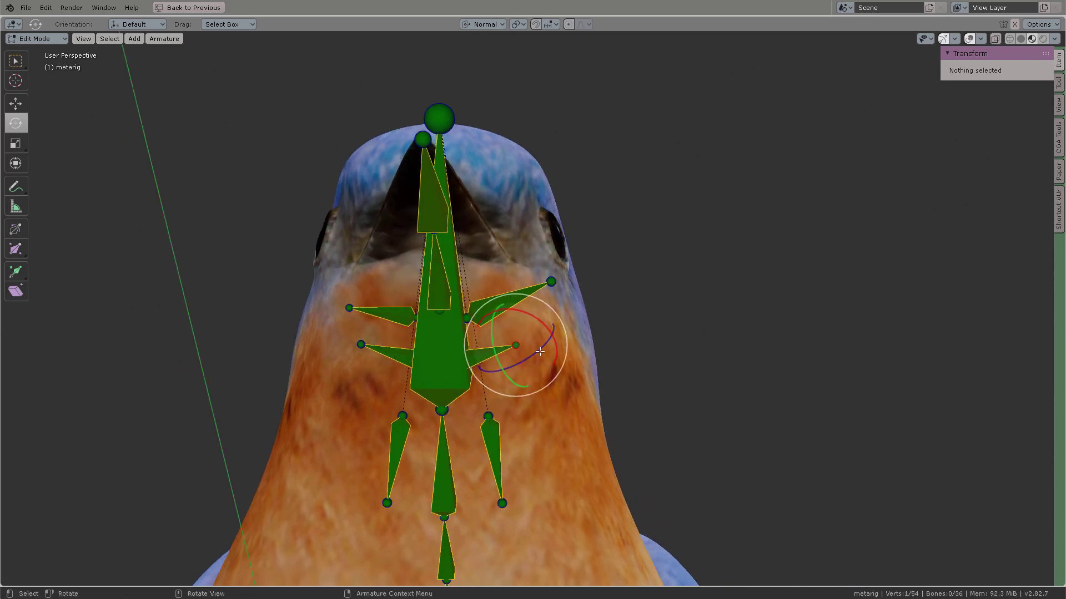
pyautogui.press('g')
pyautogui.click(581, 369)
# Delete the right eye bone and the right skull side bone.
pyautogui.hotkey('alt', 'a')
pyautogui.click(394, 321)
pyautogui.moveTo(394, 321); pyautogui.dragTo(395, 322, button='middle')
pyautogui.click(394, 322)
pyautogui.click(394, 353)
pyautogui.press('x')
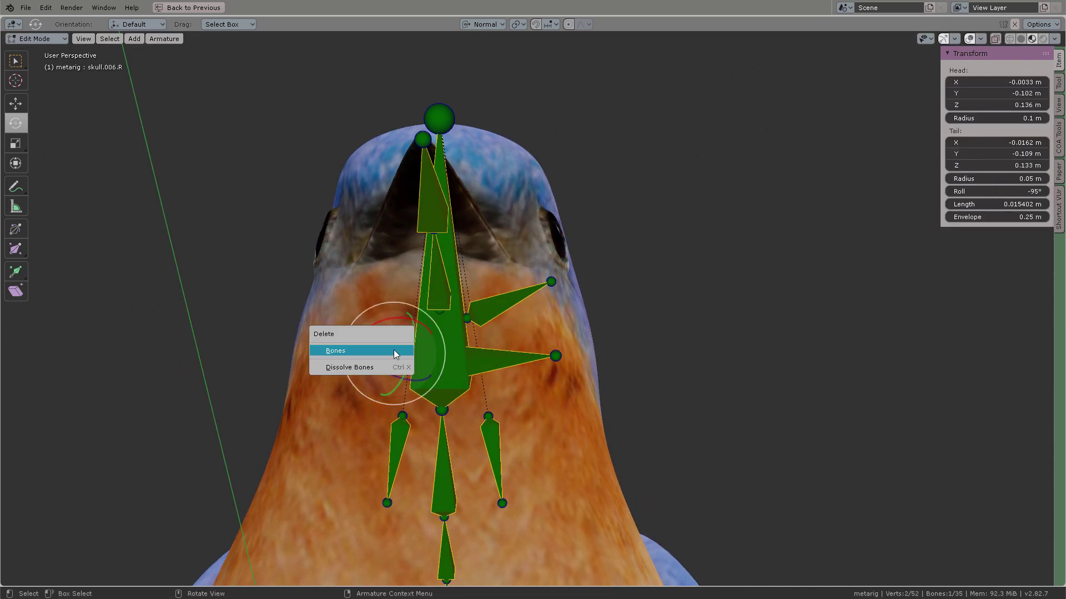
pyautogui.click(394, 353)
# Move the left neck feather bone's tip outward onto the side of the neck.
pyautogui.click(398, 437)
pyautogui.moveTo(582, 408); pyautogui.dragTo(499, 422, button='middle')
pyautogui.hotkey('alt', 'a')
pyautogui.press('g')
pyautogui.click(577, 391)
pyautogui.hotkey('alt', 'a')
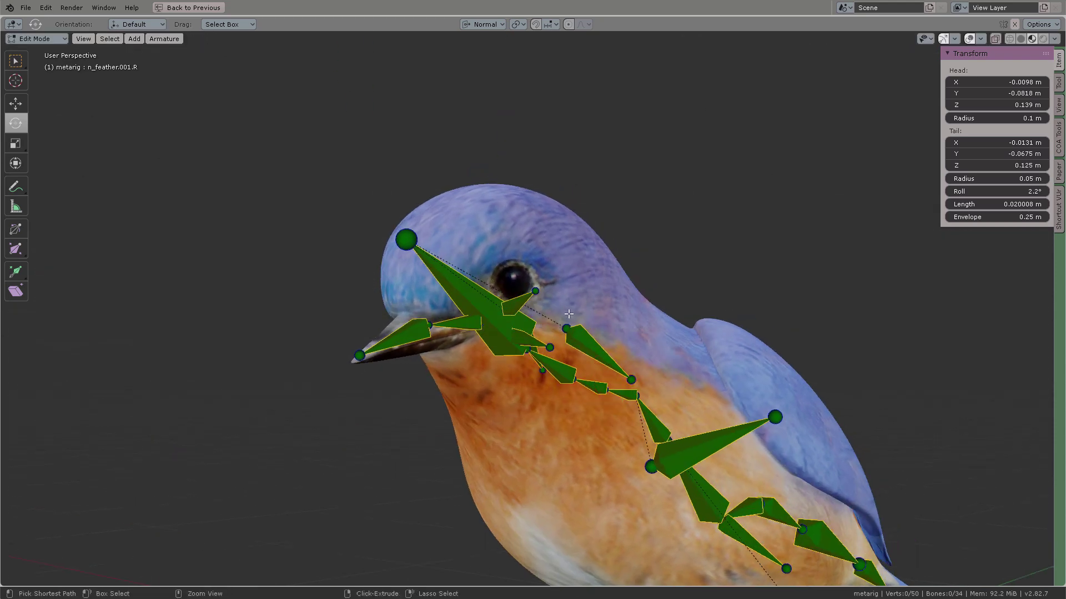
pyautogui.keyDown('ctrl'); pyautogui.moveTo(564, 316); pyautogui.dragTo(558, 339, button='right'); pyautogui.keyUp('ctrl')
pyautogui.moveTo(555, 336); pyautogui.dragTo(583, 411, button='middle')
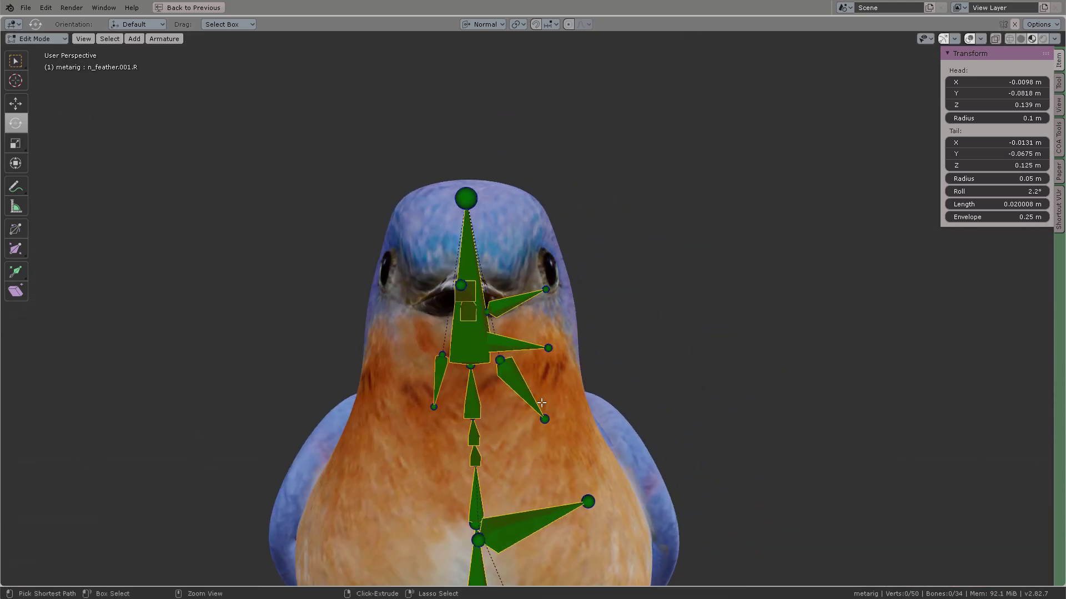
pyautogui.press('g')
pyautogui.click(587, 424)
# Delete the right neck feather bone.
pyautogui.hotkey('alt', 'a')
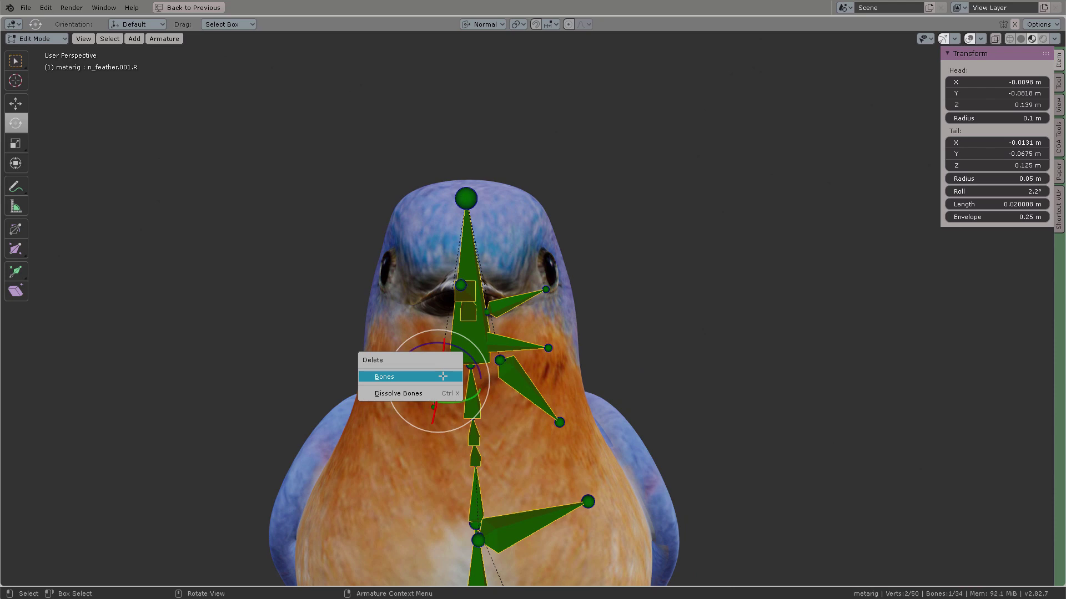
pyautogui.click(442, 376)
pyautogui.moveTo(600, 361); pyautogui.dragTo(628, 357, button='middle')
# Move the whole left eye bone so its tip lines up with the left eye.
pyautogui.click(511, 297)
pyautogui.press('g')
pyautogui.click(534, 291)
pyautogui.click(613, 379)
# Select all left-side bones, from the eye, skull and neck feather down to the shoulder, pelvis, leg and foot.
pyautogui.scroll(-4, 554, 411)
pyautogui.moveTo(554, 411); pyautogui.dragTo(644, 378, button='middle')
pyautogui.click(546, 448)
pyautogui.click(523, 397)
pyautogui.scroll(3, 616, 392)
pyautogui.keyDown('ctrl'); pyautogui.moveTo(491, 394); pyautogui.dragTo(489, 373, button='right'); pyautogui.keyUp('ctrl')
pyautogui.moveTo(592, 375); pyautogui.dragTo(592, 358, button='middle')
pyautogui.moveTo(438, 98)
pyautogui.mouseDown()
pyautogui.moveTo(542, 529)
pyautogui.moveTo(559, 536)
pyautogui.mouseUp()
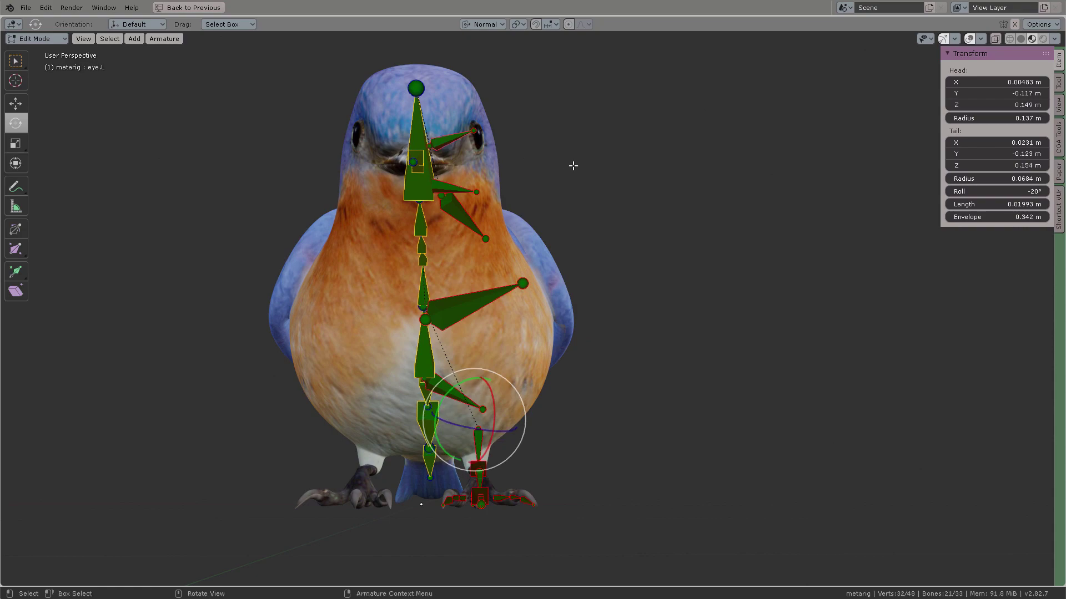
# Symmetrize the selected left-side bones onto the bird's right side.
pyautogui.moveTo(646, 233); pyautogui.dragTo(372, 158, button='middle')
pyautogui.moveTo(557, 208); pyautogui.dragTo(510, 266, button='middle')
pyautogui.scroll(-2, 625, 265)
pyautogui.rightClick(512, 215)
pyautogui.click(473, 295)
pyautogui.click(727, 250)
# Return the metarig to Object Mode and restore the full workspace layout.
pyautogui.moveTo(727, 250); pyautogui.dragTo(609, 299, button='middle')
pyautogui.moveTo(555, 233)
pyautogui.mouseDown(button='middle')
pyautogui.moveTo(624, 204)
pyautogui.moveTo(714, 208)
pyautogui.moveTo(679, 226)
pyautogui.moveTo(575, 229)
pyautogui.mouseUp(button='middle')
pyautogui.scroll(-2, 681, 208)
pyautogui.press('Tab')
pyautogui.hotkey('ctrl', 'alt', 'space')
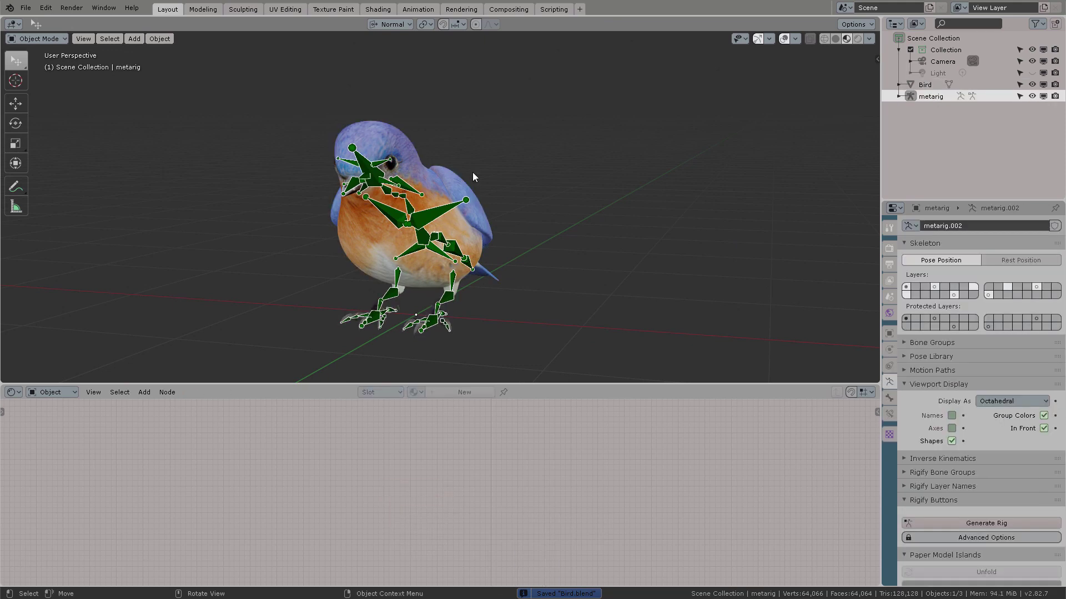
# Copy the metarig's scale value and generate the Rigify rig from it.
pyautogui.press('n')
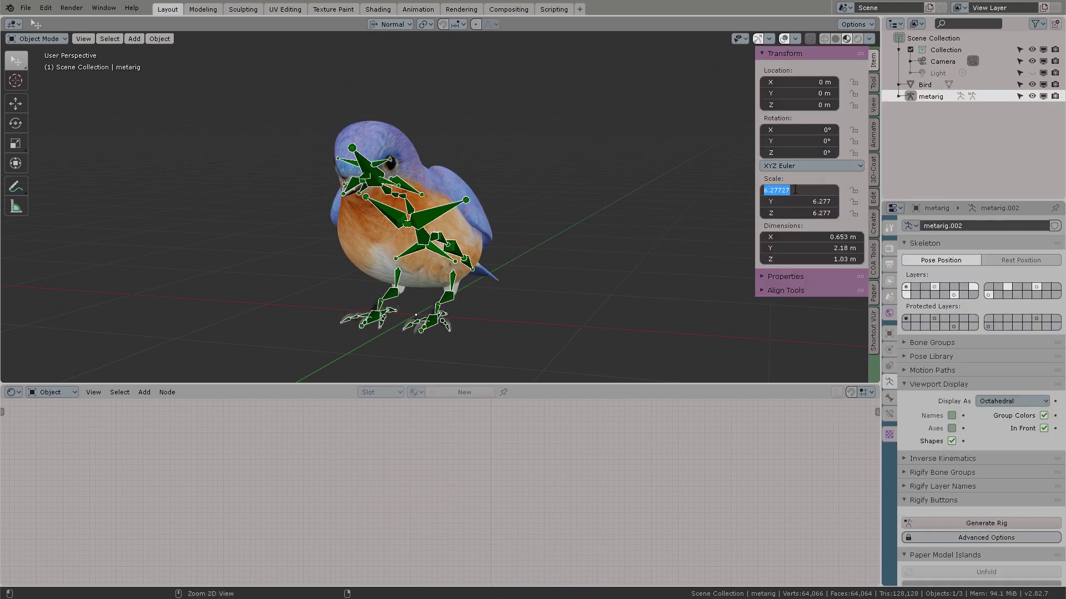
pyautogui.press('Escape')
pyautogui.press('Tab')
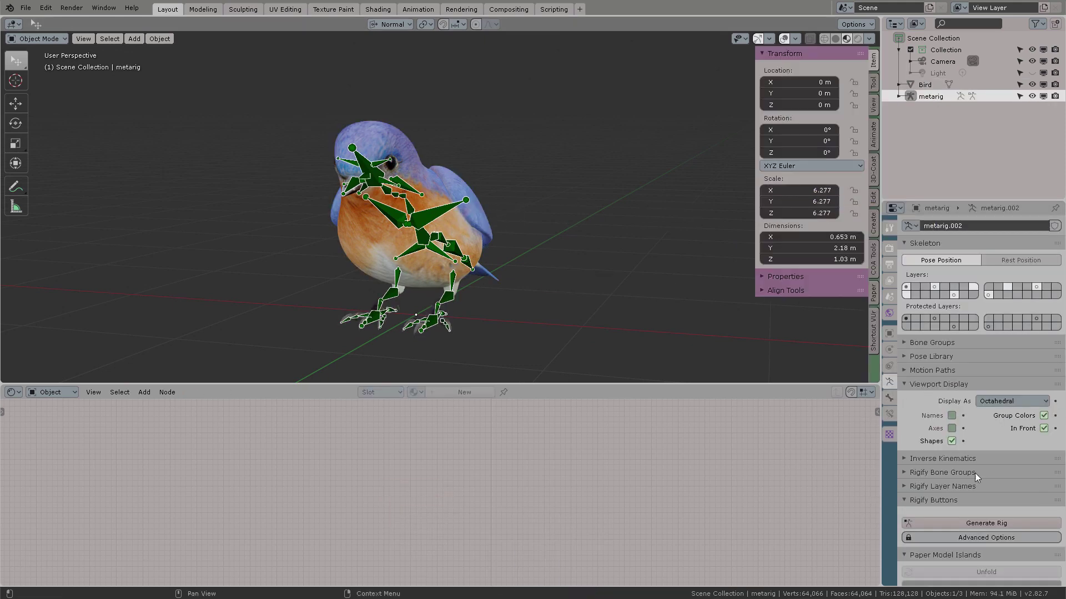
pyautogui.click(972, 386)
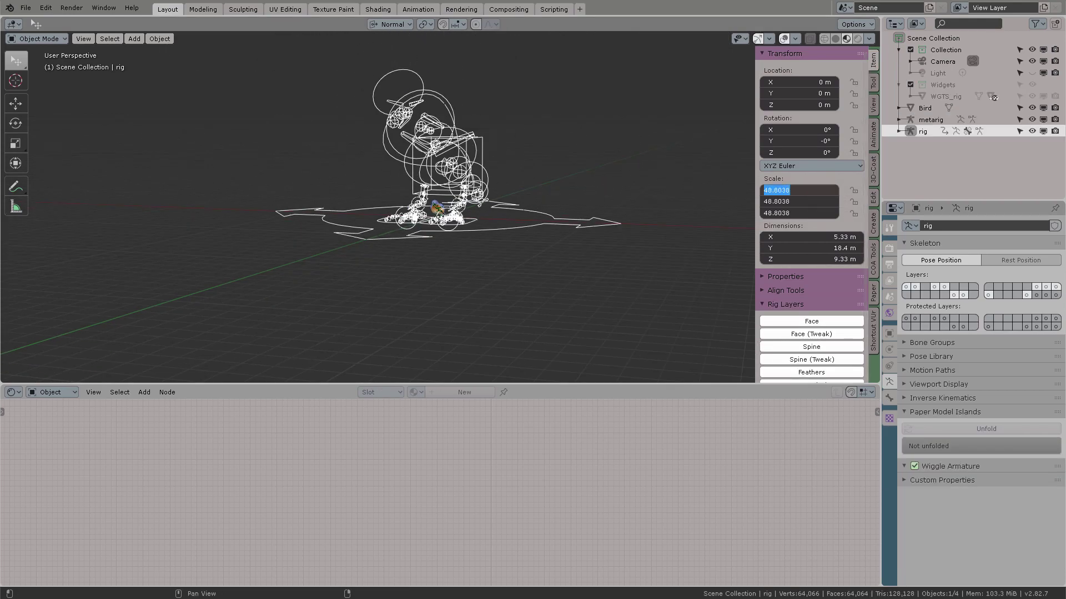
# Set the generated rig's scale to 6.27727 on all three axes and hide the metarig.
pyautogui.press('Return')
pyautogui.scroll(5, 449, 220)
pyautogui.moveTo(568, 204); pyautogui.dragTo(513, 201, button='middle')
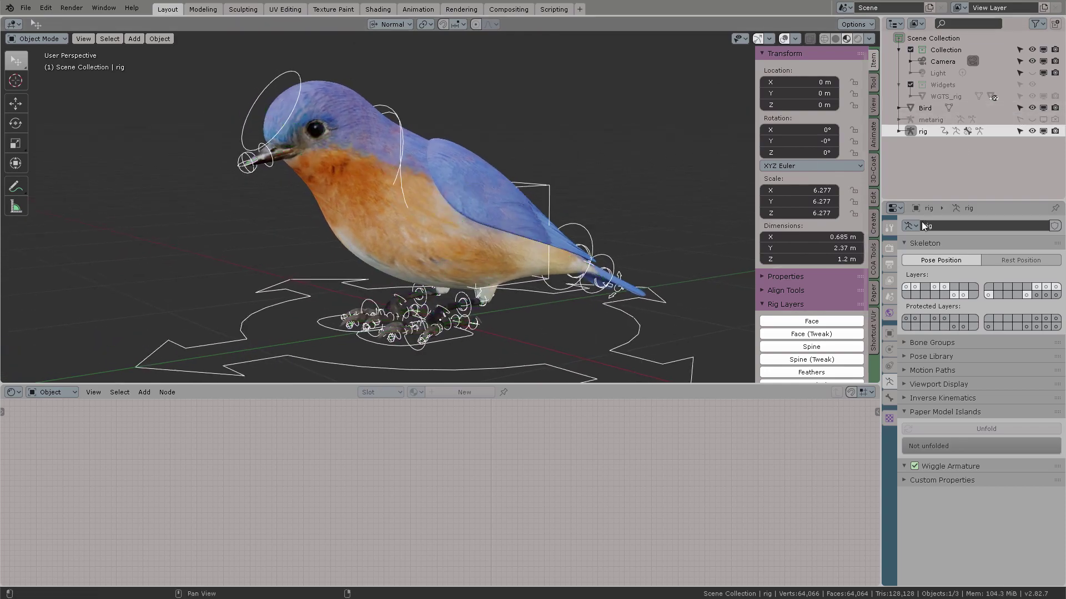
# Display the generated rig In Front of the mesh and hide its transform values.
pyautogui.click(938, 384)
pyautogui.click(1043, 428)
pyautogui.press('n')
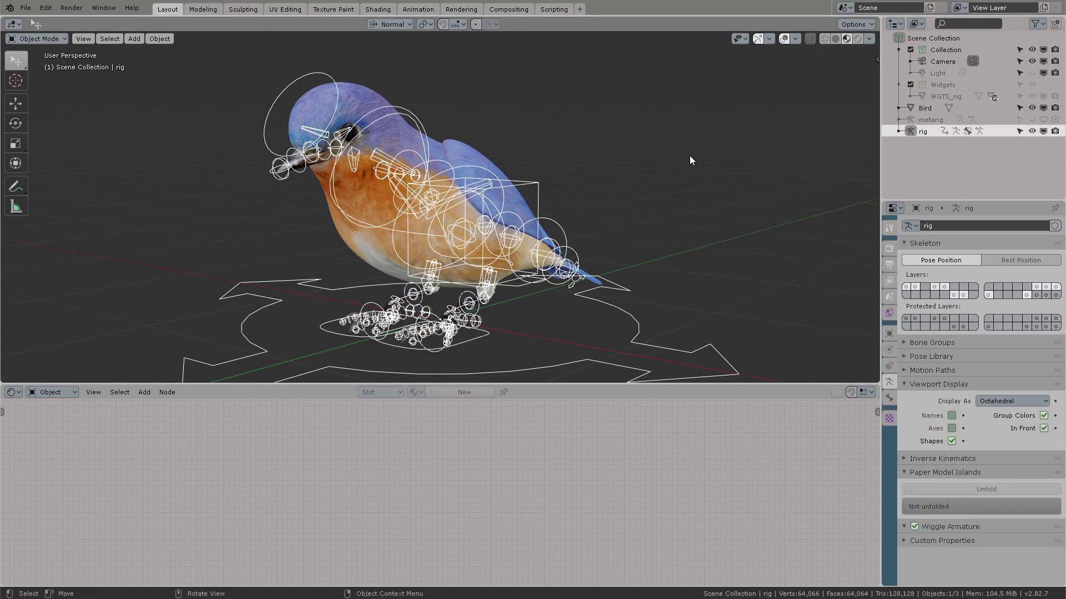
# Select the bird mesh and open its modifier settings.
pyautogui.moveTo(689, 155)
pyautogui.mouseDown(button='middle')
pyautogui.moveTo(680, 172)
pyautogui.moveTo(621, 157)
pyautogui.moveTo(648, 140)
pyautogui.mouseUp(button='middle')
pyautogui.click(430, 151)
pyautogui.press('g')
pyautogui.rightClick(605, 129)
pyautogui.click(889, 349)
# Switch the viewport to wireframe display and examine the bird's mesh density up close.
pyautogui.click(824, 39)
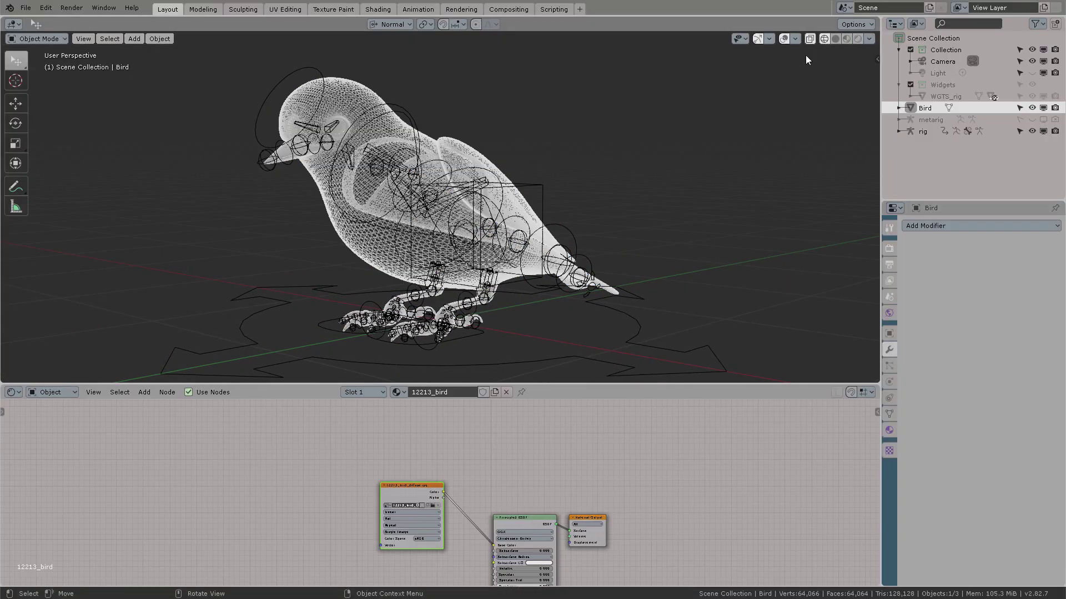
pyautogui.moveTo(560, 139); pyautogui.dragTo(577, 161, button='middle')
pyautogui.scroll(2, 610, 146)
pyautogui.scroll(3, 594, 211)
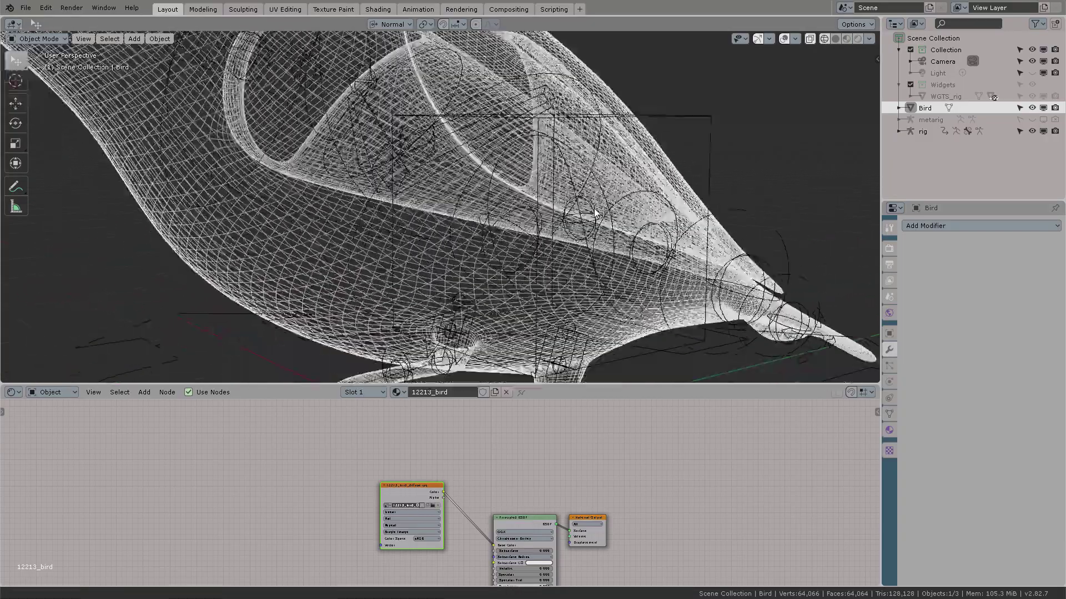
pyautogui.moveTo(594, 210); pyautogui.dragTo(594, 284, button='middle')
pyautogui.scroll(3, 594, 284)
pyautogui.scroll(-8, 595, 283)
pyautogui.moveTo(605, 222); pyautogui.dragTo(632, 255, button='middle')
# Save the bird file before changing its mesh.
pyautogui.click(931, 225)
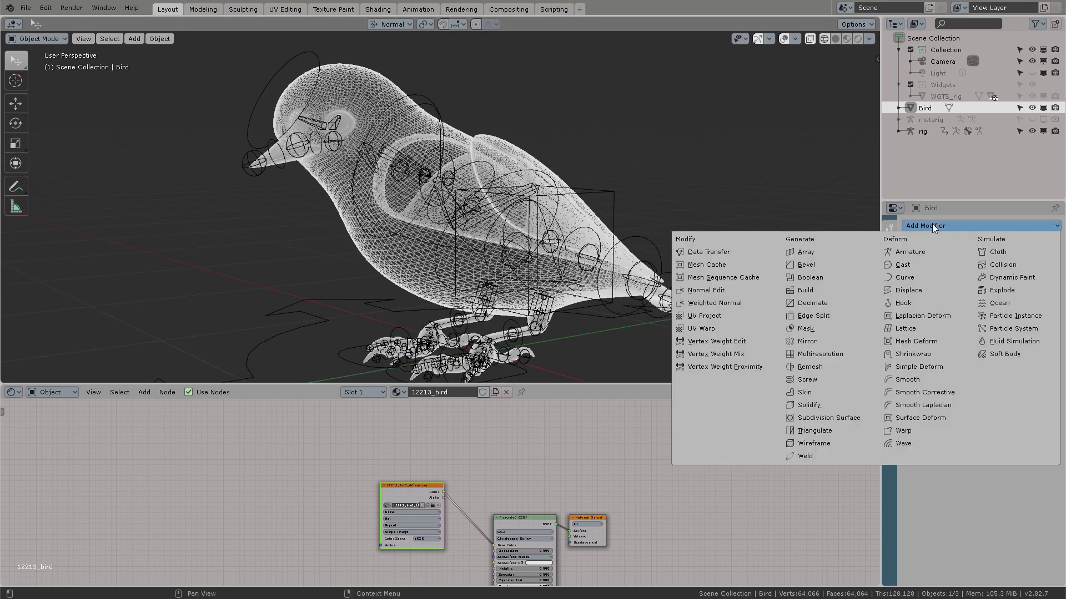
pyautogui.hotkey('ctrl', 's')
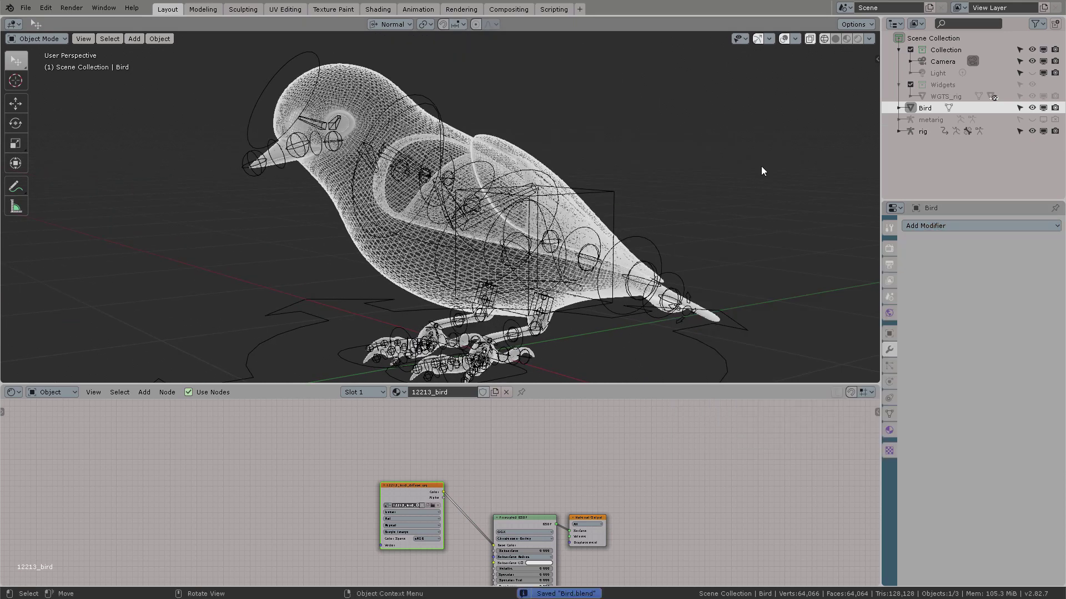
# Try a Remesh modifier in Smooth mode on the bird mesh, lowering the octree depth to 3 and then raising it.
pyautogui.click(928, 226)
pyautogui.click(833, 366)
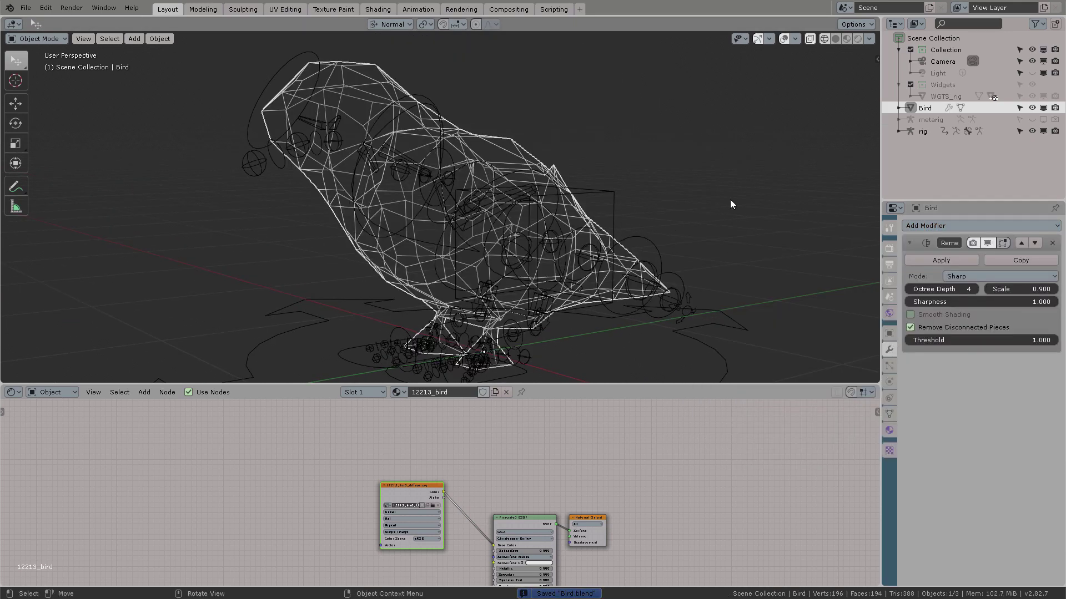
pyautogui.click(984, 275)
pyautogui.click(976, 304)
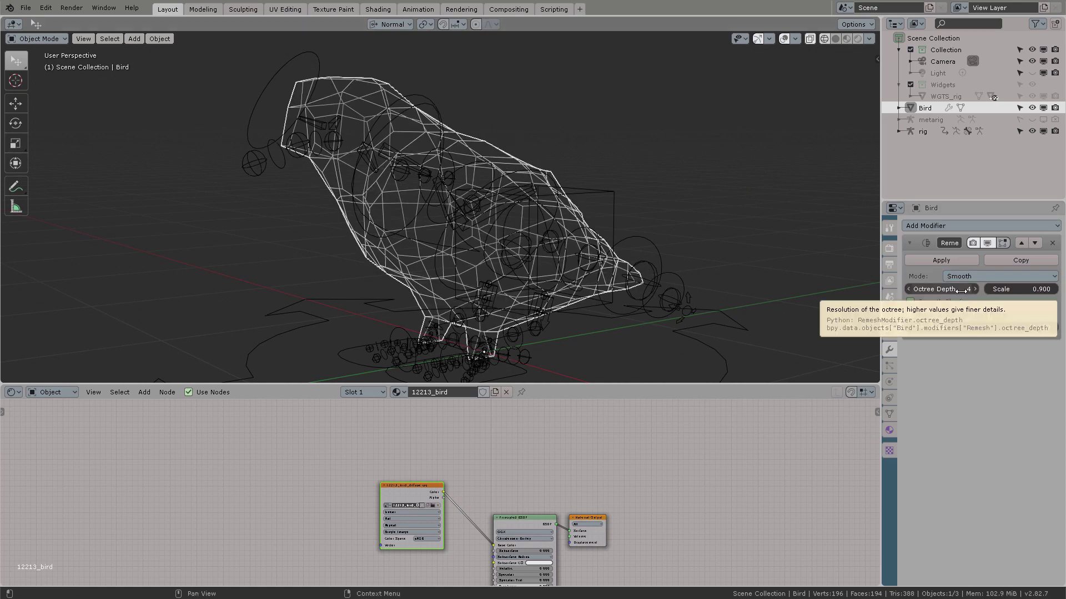
pyautogui.click(910, 289)
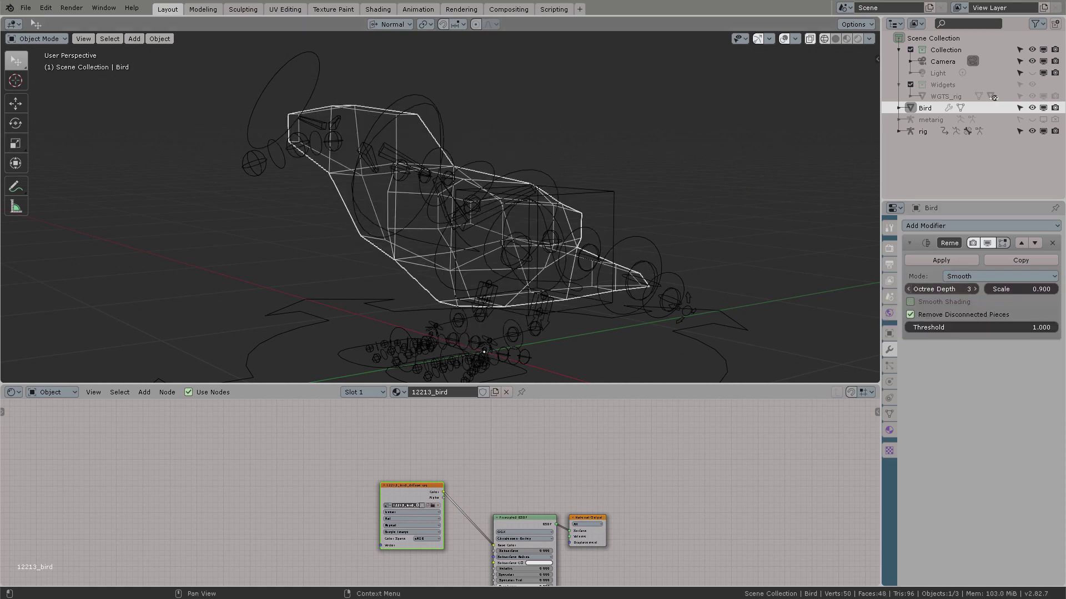
pyautogui.click(975, 289)
pyautogui.click(975, 289)
pyautogui.click(975, 289)
pyautogui.moveTo(543, 239); pyautogui.dragTo(749, 222, button='middle')
pyautogui.click(941, 260)
# Add a Decimate modifier to the bird mesh, set to Un-Subdivide with 4 iterations, and apply it.
pyautogui.click(981, 225)
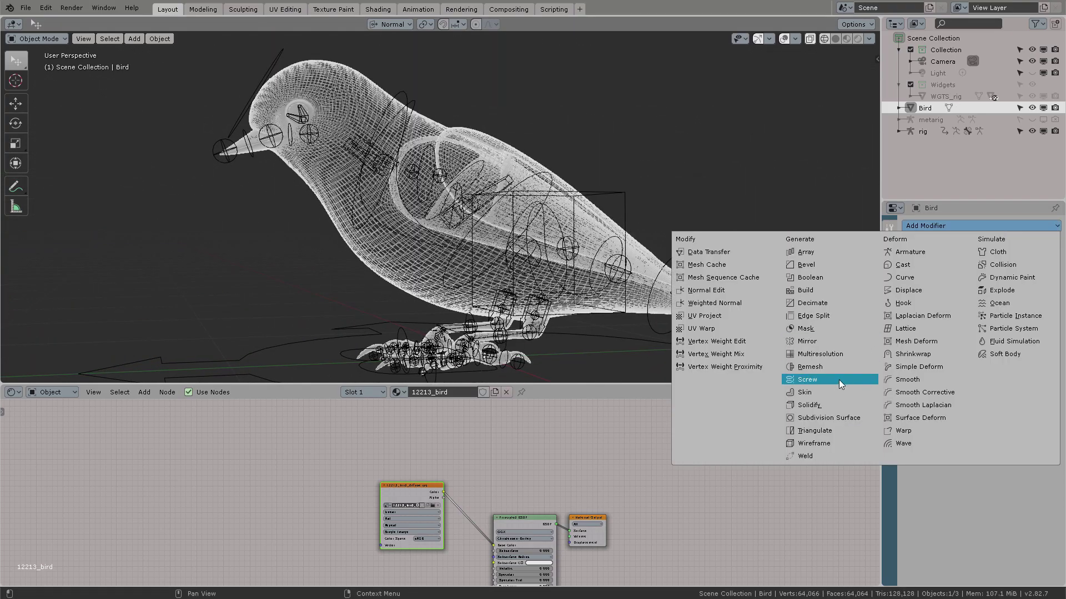
pyautogui.click(849, 303)
pyautogui.write('4')
pyautogui.press('Return')
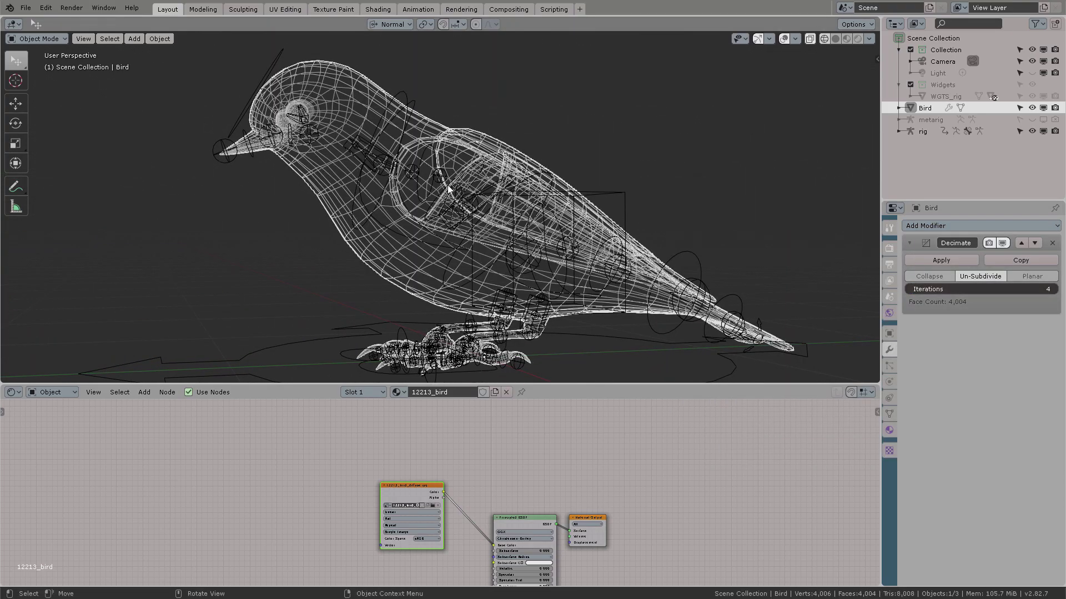
pyautogui.moveTo(388, 155); pyautogui.dragTo(484, 150, button='middle')
pyautogui.click(941, 261)
# Parent the bird mesh to the generated rig with automatic weights and rename the rig Bird_Rig.
pyautogui.moveTo(827, 232); pyautogui.dragTo(585, 194, button='middle')
pyautogui.scroll(-2, 614, 276)
pyautogui.keyDown('shift'); pyautogui.click(621, 294); pyautogui.keyUp('shift')
pyautogui.click(492, 140)
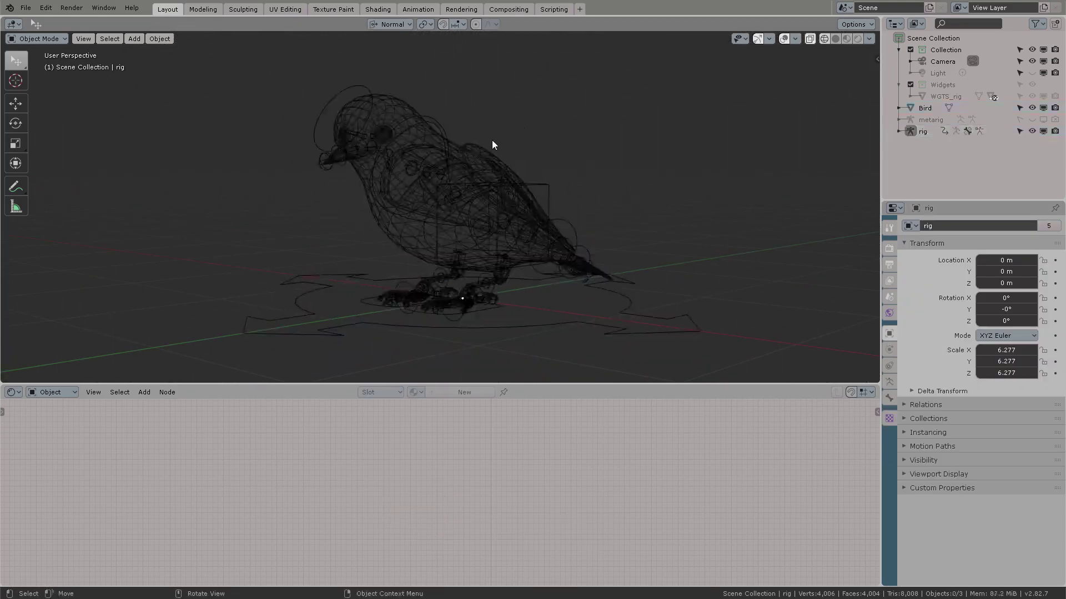
pyautogui.click(491, 161)
pyautogui.keyDown('shift'); pyautogui.click(610, 274); pyautogui.keyUp('shift')
pyautogui.moveTo(589, 139); pyautogui.dragTo(616, 136, button='middle')
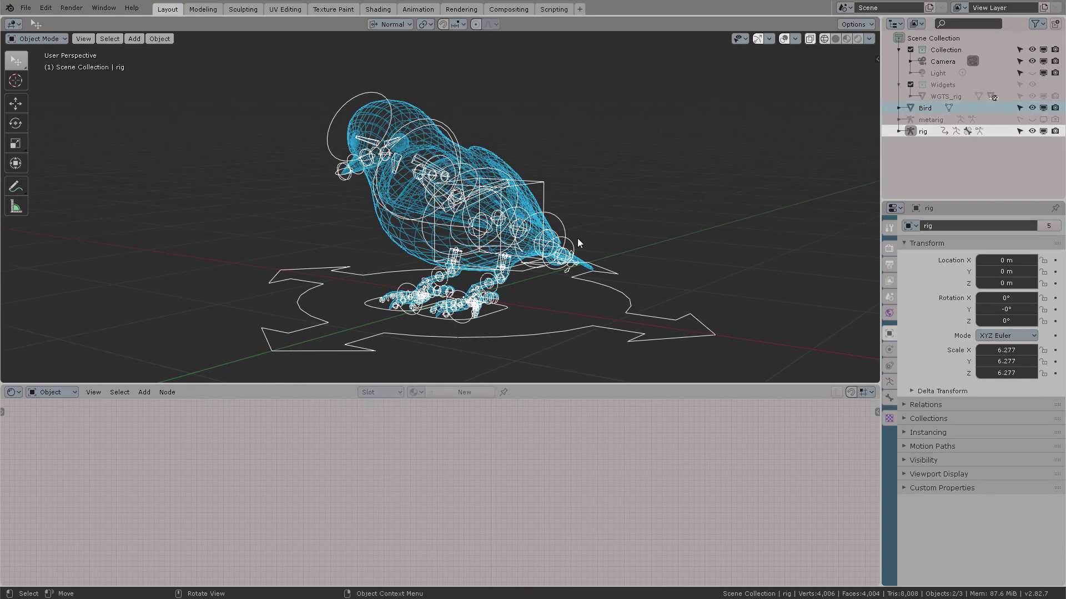
pyautogui.hotkey('ctrl', 'p')
pyautogui.click(574, 296)
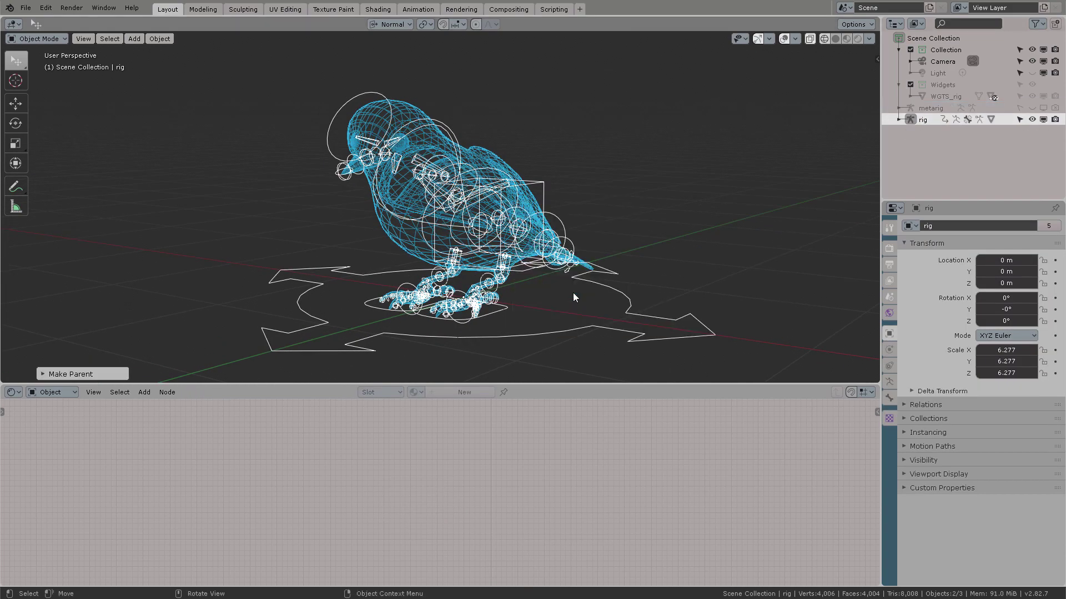
pyautogui.doubleClick(925, 120)
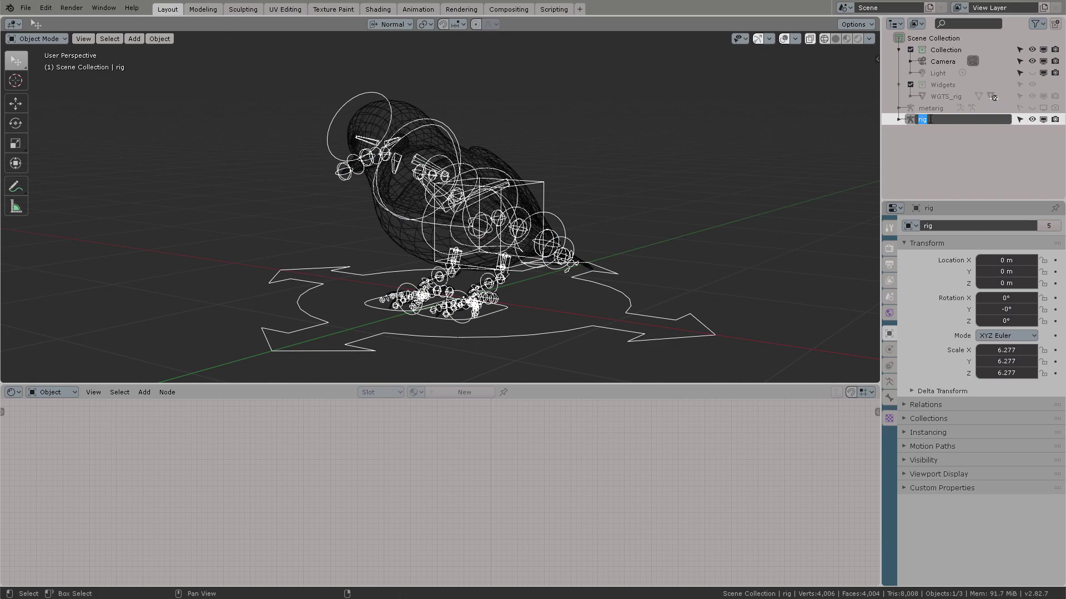
# Select the bird mesh and examine the full list of its DEF vertex groups.
pyautogui.click(408, 111)
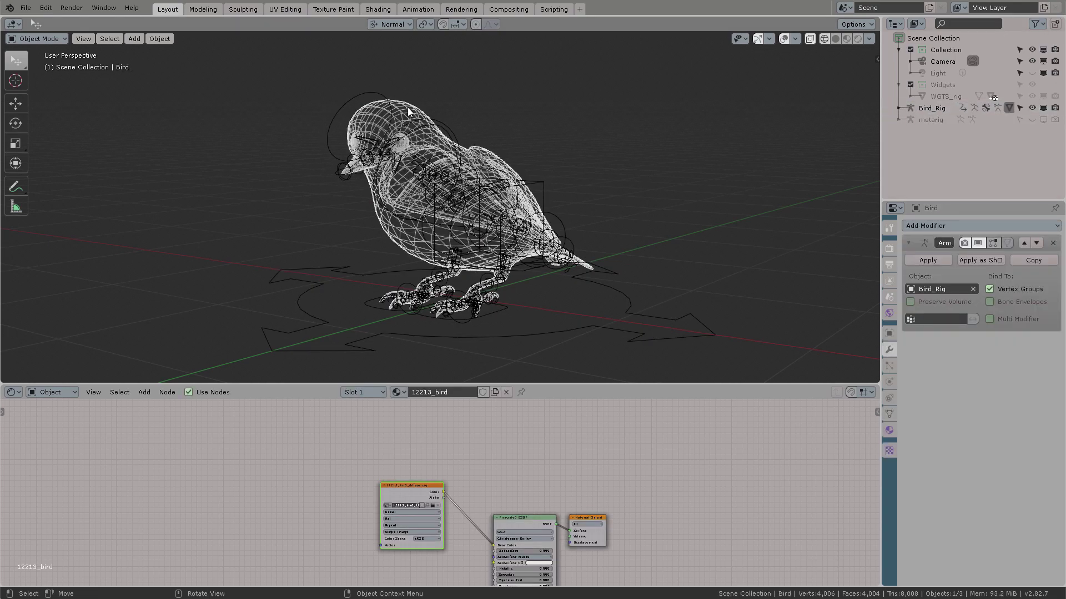
pyautogui.click(889, 413)
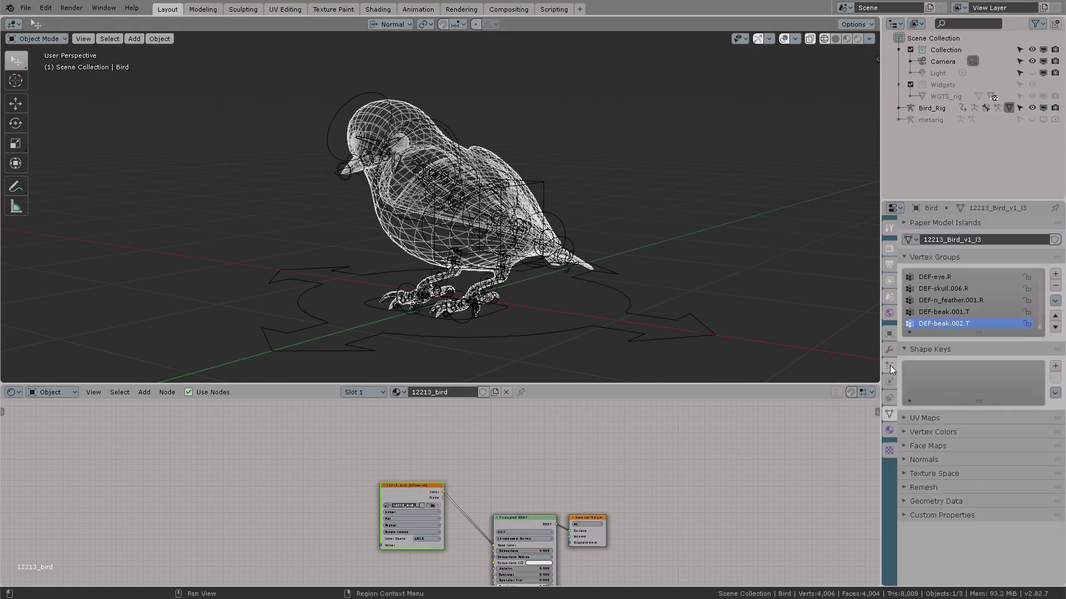
pyautogui.moveTo(978, 333); pyautogui.dragTo(980, 390)
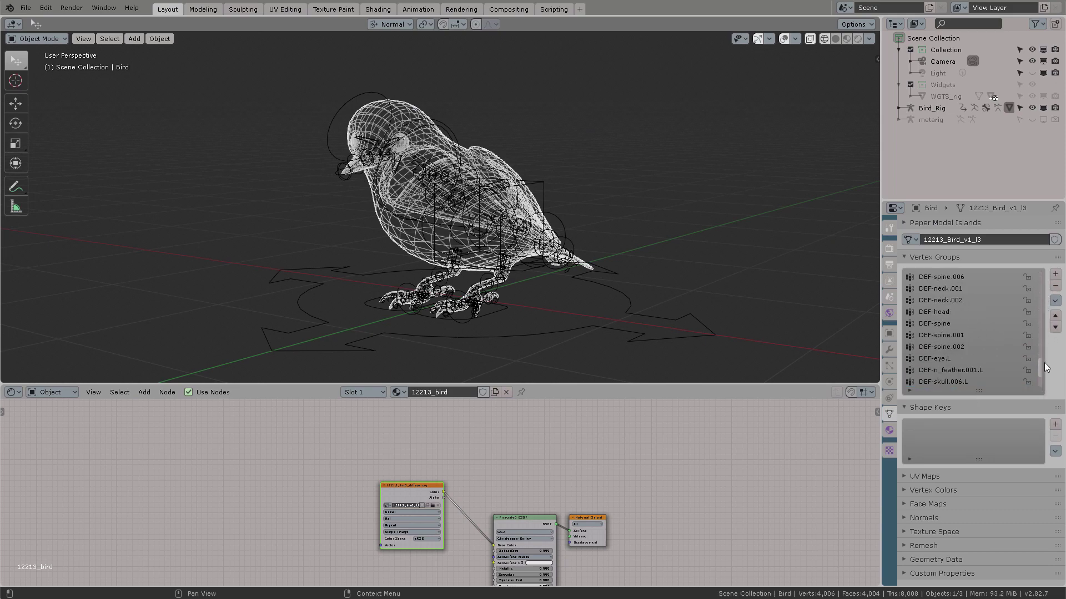
# Select Bird_Rig and save the file as Bird.blend over the existing one.
pyautogui.click(581, 279)
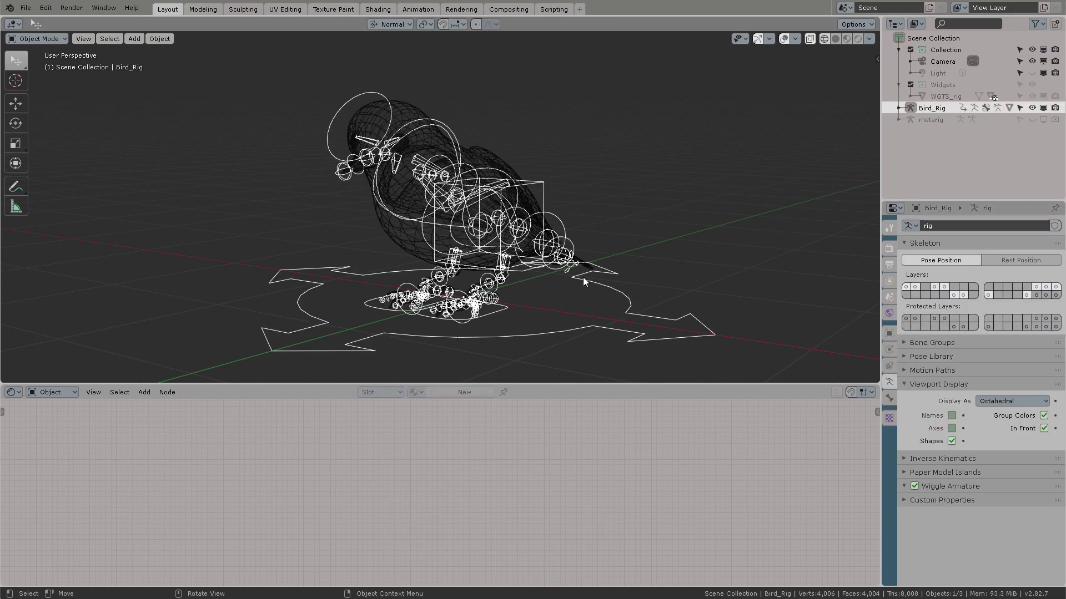
pyautogui.click(26, 8)
pyautogui.click(53, 94)
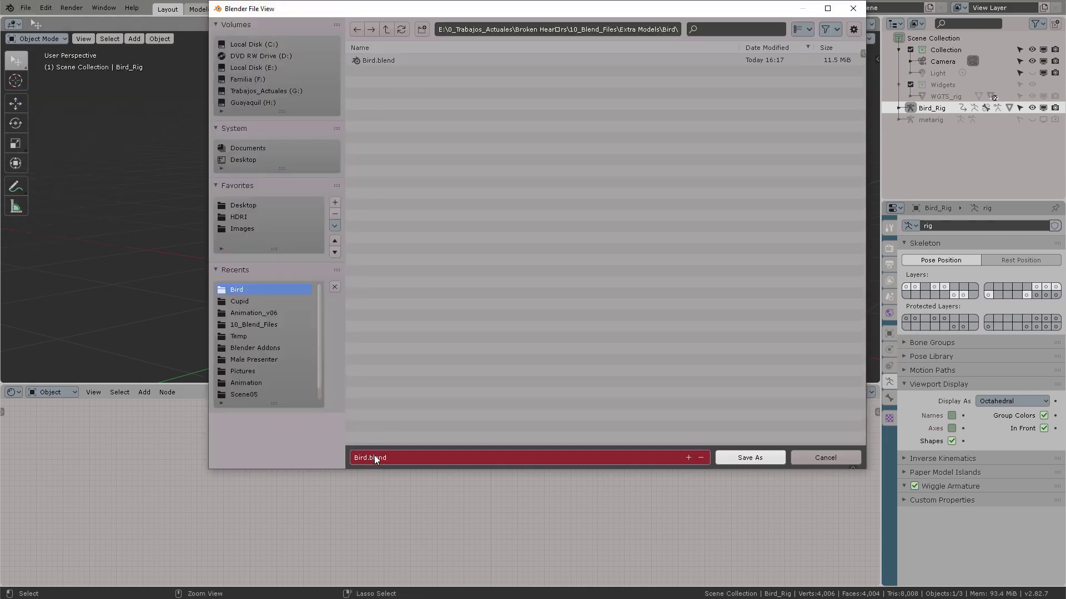
pyautogui.click(749, 460)
# Put Bird_Rig in Pose Mode and switch the viewport to solid shading.
pyautogui.moveTo(650, 219); pyautogui.dragTo(568, 214, button='middle')
pyautogui.press('Tab')
pyautogui.click(568, 272)
pyautogui.click(835, 39)
pyautogui.moveTo(583, 116)
pyautogui.mouseDown(button='middle')
pyautogui.moveTo(637, 146)
pyautogui.moveTo(615, 129)
pyautogui.moveTo(591, 146)
pyautogui.mouseUp(button='middle')
pyautogui.scroll(2, 641, 144)
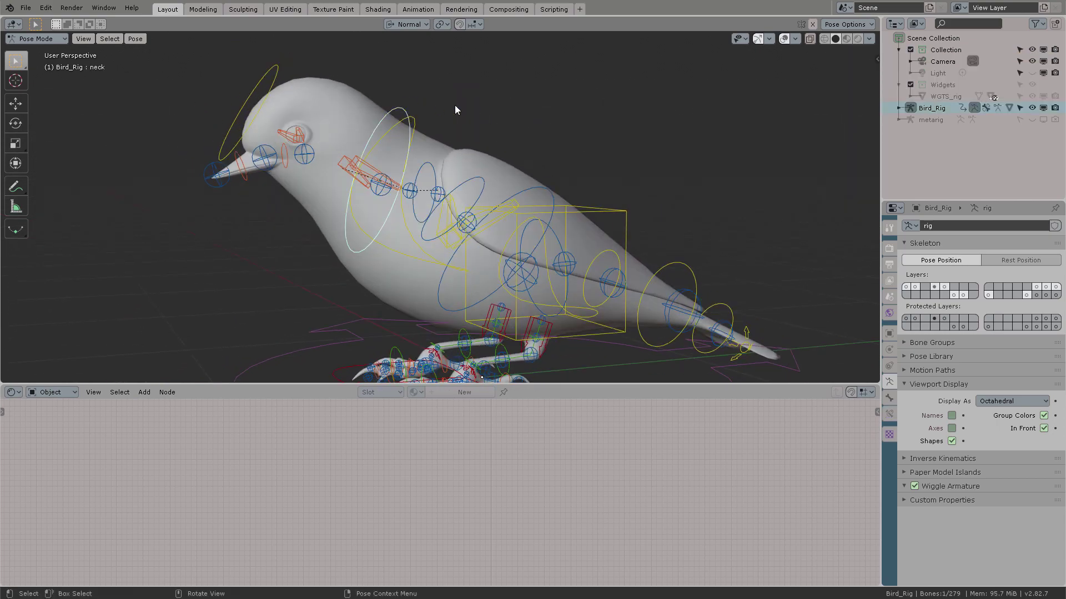
# Switch to the Tweak selection tool and set the transform orientation to Local.
pyautogui.moveTo(454, 105); pyautogui.dragTo(468, 109, button='middle')
pyautogui.click(60, 66)
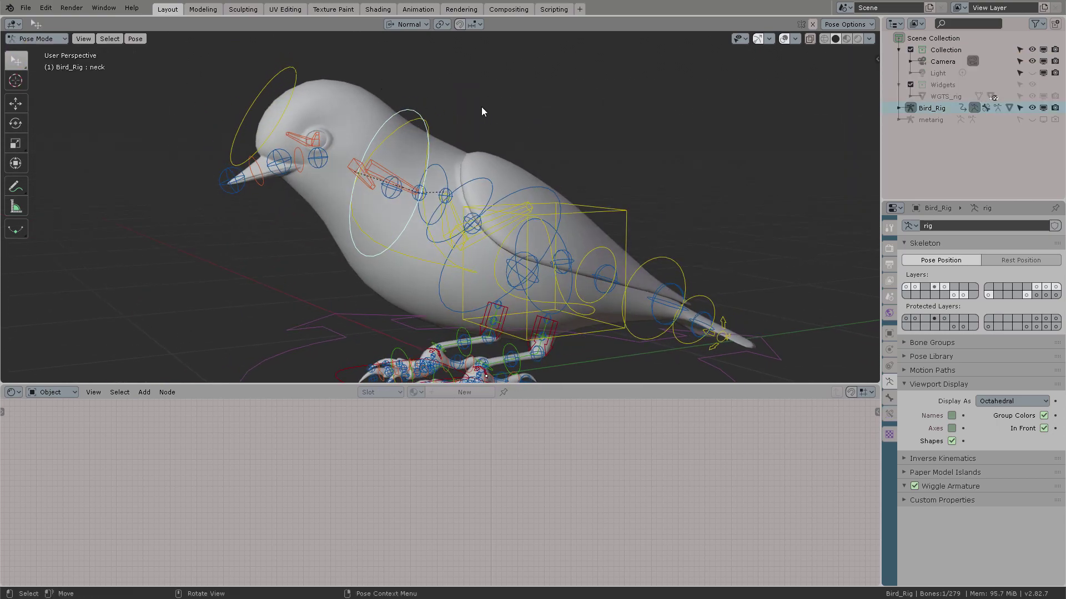
pyautogui.click(411, 25)
pyautogui.click(378, 71)
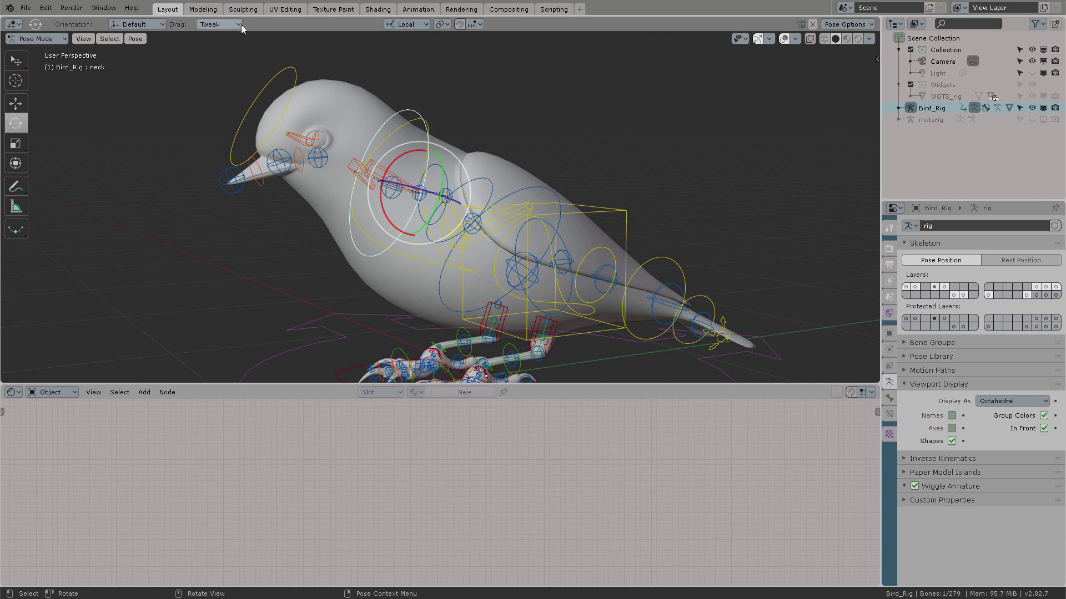
# Try rotating the neck control with the Rotate tool from different angles, undoing each rotation.
pyautogui.moveTo(488, 131); pyautogui.dragTo(512, 135, button='middle')
pyautogui.moveTo(421, 160)
pyautogui.mouseDown()
pyautogui.moveTo(401, 169)
pyautogui.moveTo(422, 164)
pyautogui.mouseUp()
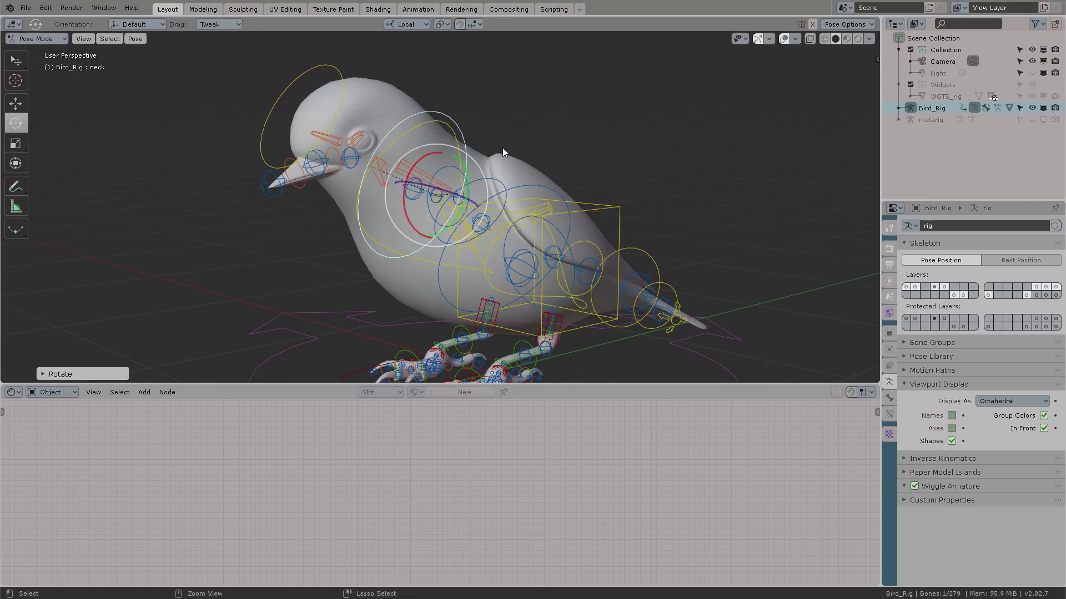
pyautogui.hotkey('ctrl', 'z')
pyautogui.moveTo(501, 150); pyautogui.dragTo(549, 205, button='middle')
pyautogui.moveTo(528, 210); pyautogui.dragTo(533, 204)
pyautogui.hotkey('ctrl', 'z')
# Select the chest control and show its transform values and the Rigify rig layers.
pyautogui.moveTo(532, 204); pyautogui.dragTo(664, 168, button='middle')
pyautogui.click(530, 132)
pyautogui.press('n')
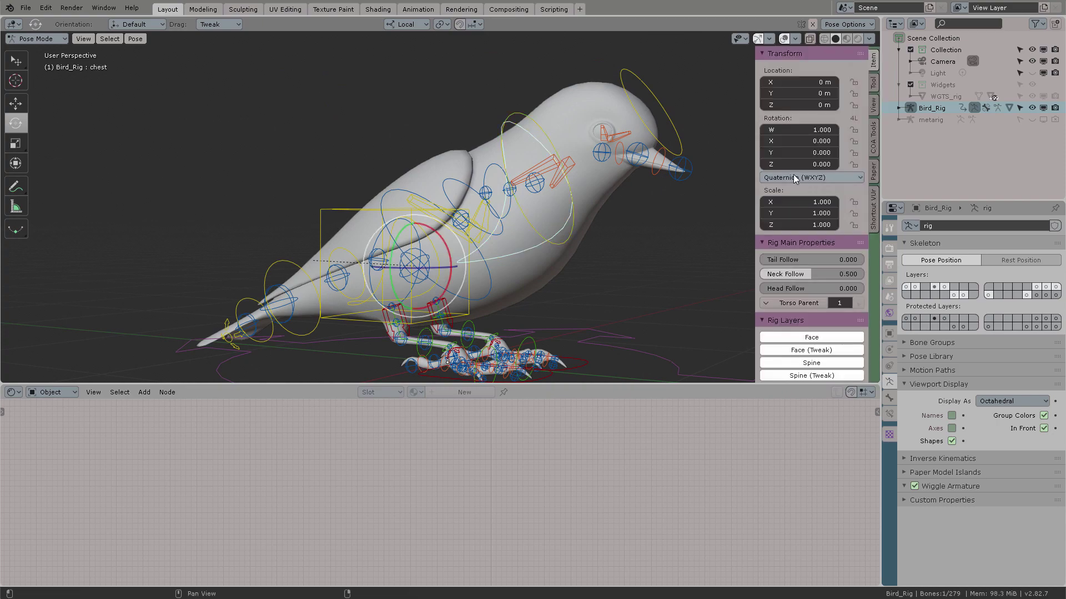
# Join the shader editor area into the 3D viewport so the viewport fills the full height.
pyautogui.rightClick(733, 383)
pyautogui.click(672, 412)
pyautogui.click(722, 435)
pyautogui.moveTo(722, 435); pyautogui.dragTo(575, 254, button='middle')
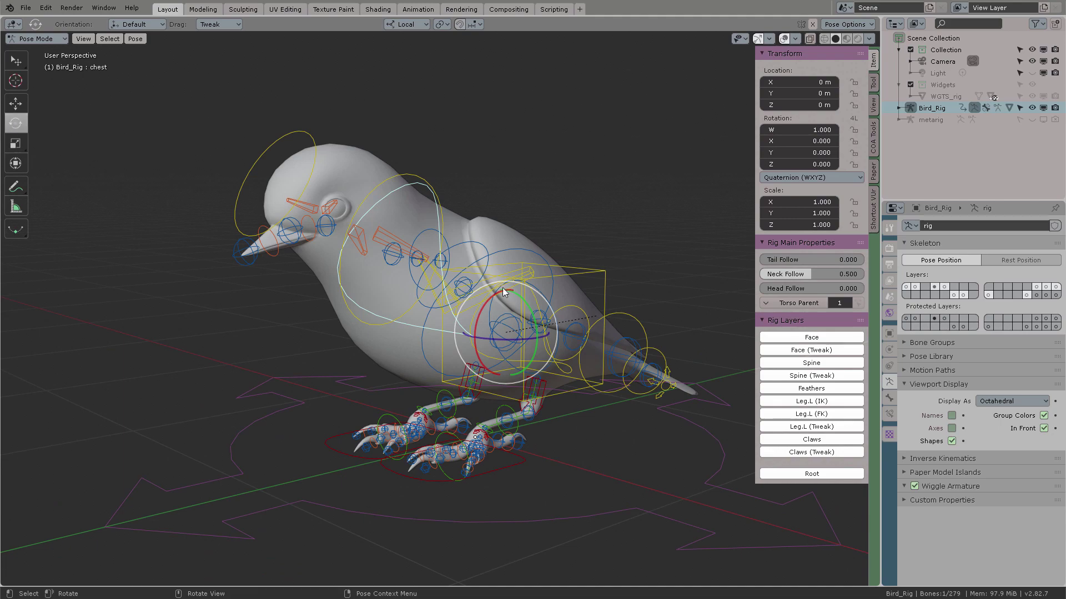
# Try moving the torso control and cancel the move.
pyautogui.moveTo(597, 310); pyautogui.dragTo(517, 467, button='middle')
pyautogui.click(586, 274)
pyautogui.press('g')
pyautogui.rightClick(580, 260)
# Try rotating and moving the left foot's IK control, undoing every change.
pyautogui.click(558, 461)
pyautogui.moveTo(481, 490); pyautogui.dragTo(513, 482)
pyautogui.hotkey('ctrl', 'z')
pyautogui.moveTo(517, 482); pyautogui.dragTo(510, 484, button='middle')
pyautogui.press('g')
pyautogui.click(568, 479)
pyautogui.moveTo(508, 496); pyautogui.dragTo(547, 490)
pyautogui.moveTo(549, 484); pyautogui.dragTo(622, 388, button='middle')
pyautogui.hotkey('ctrl', 'z')
pyautogui.hotkey('ctrl', 'z')
pyautogui.hotkey('ctrl', 'z')
# Hide the Leg.L (Tweak) and Claws (Tweak) rig layers.
pyautogui.scroll(3, 589, 486)
pyautogui.moveTo(621, 389); pyautogui.dragTo(608, 378, button='middle')
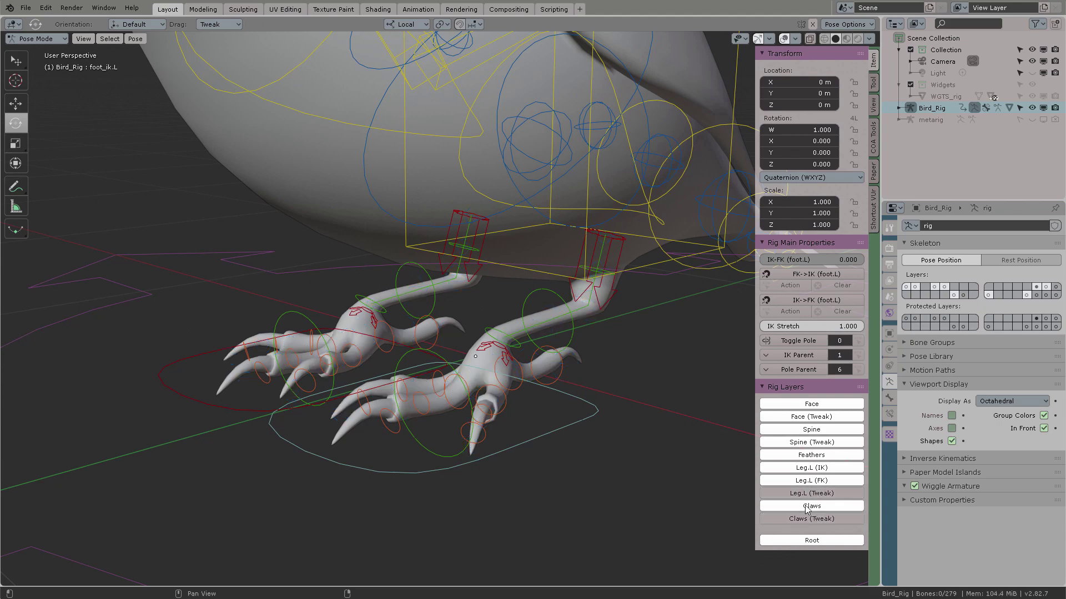
pyautogui.moveTo(609, 392); pyautogui.dragTo(614, 384, button='middle')
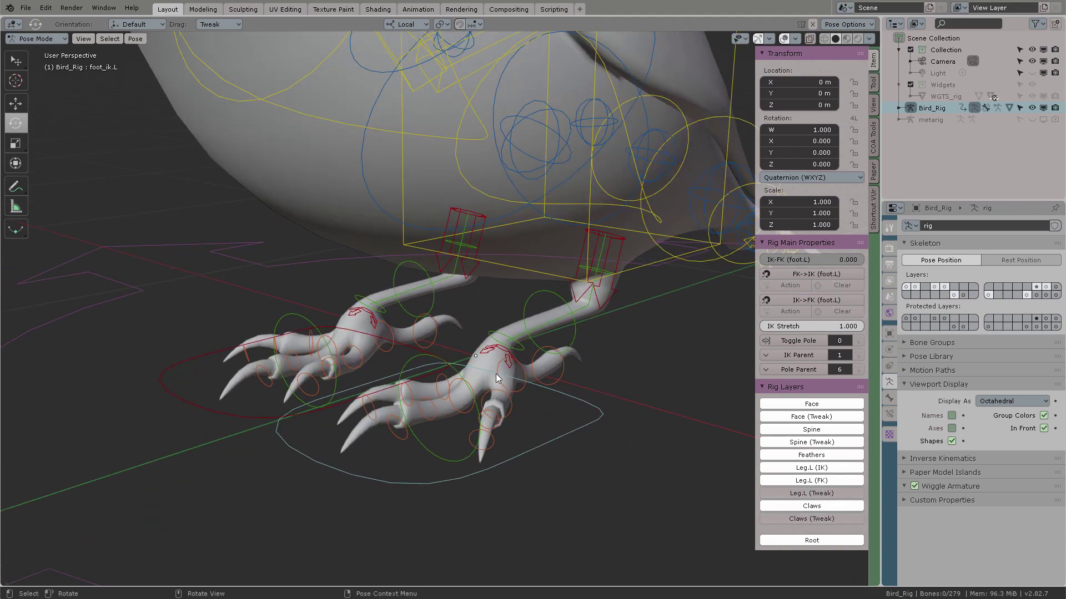
# Try rotating several claw controls on the left foot and clear the selection.
pyautogui.click(437, 407)
pyautogui.press('r')
pyautogui.click(430, 372)
pyautogui.click(481, 436)
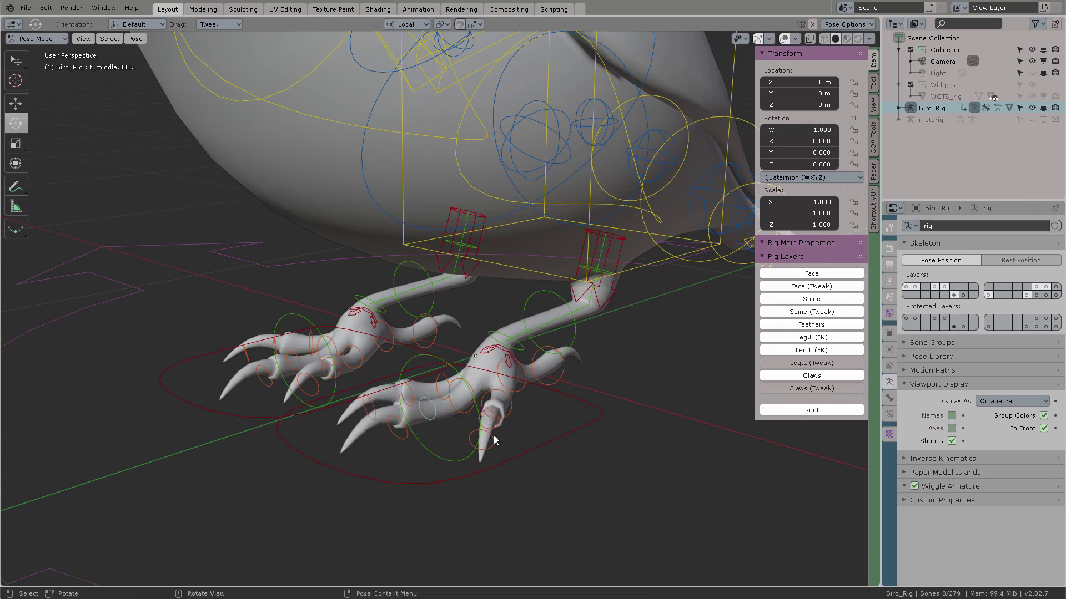
pyautogui.press('r')
pyautogui.moveTo(531, 395); pyautogui.dragTo(493, 390, button='middle')
pyautogui.click(453, 399)
pyautogui.moveTo(440, 389); pyautogui.dragTo(431, 412)
pyautogui.rightClick(431, 412)
pyautogui.hotkey('alt', 'a')
# Set IK-FK (foot.L) to 1.000, try rotating the left shin's FK control, and switch the leg back to IK.
pyautogui.click(545, 315)
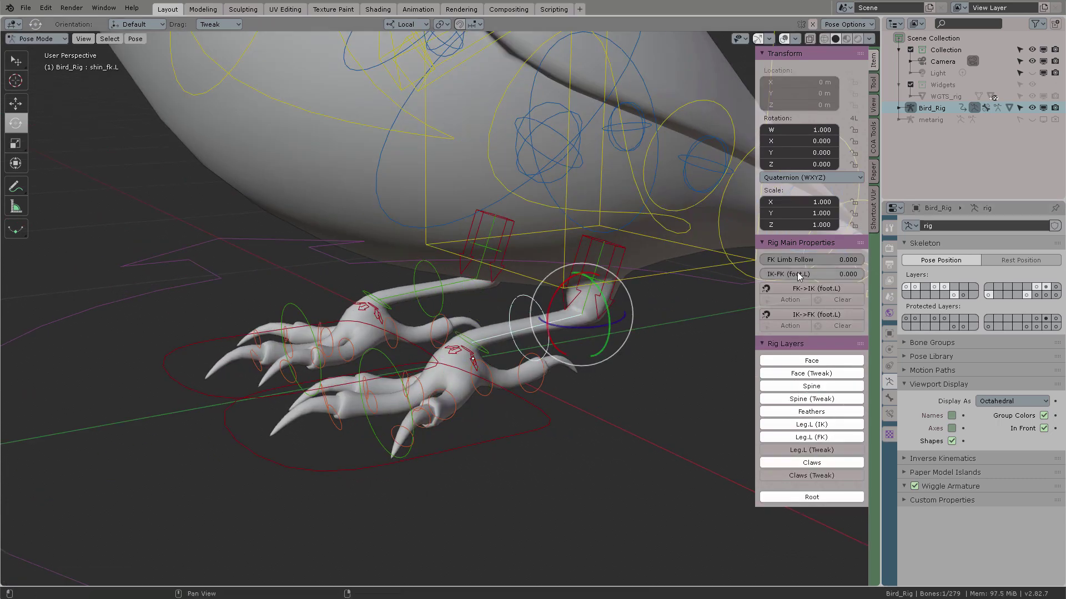
pyautogui.moveTo(555, 290)
pyautogui.mouseDown()
pyautogui.moveTo(569, 279)
pyautogui.moveTo(562, 289)
pyautogui.mouseUp()
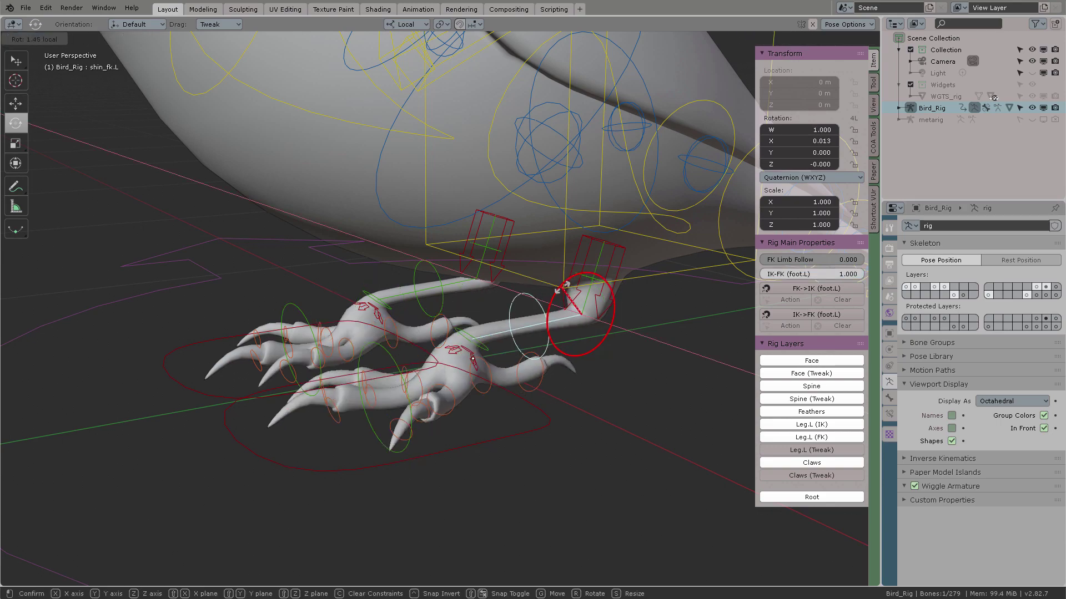
pyautogui.rightClick(562, 290)
pyautogui.hotkey('alt', 'a')
pyautogui.moveTo(840, 273); pyautogui.dragTo(746, 269)
# Try rotating another control on the bird's body, cancel the rotation and clear the selection.
pyautogui.scroll(-3, 561, 258)
pyautogui.scroll(-3, 561, 259)
pyautogui.moveTo(568, 278); pyautogui.dragTo(560, 292, button='middle')
pyautogui.click(551, 205)
pyautogui.moveTo(551, 204); pyautogui.dragTo(516, 202, button='middle')
pyautogui.moveTo(459, 186); pyautogui.dragTo(497, 204)
pyautogui.rightClick(498, 203)
pyautogui.hotkey('alt', 'a')
# Try moving the box-shaped torso control with the whole bird in view.
pyautogui.scroll(-3, 498, 204)
pyautogui.moveTo(505, 207); pyautogui.dragTo(681, 305, button='middle')
pyautogui.click(546, 243)
pyautogui.press('g')
pyautogui.rightClick(523, 235)
# Try rotating the tail's spine_master.002 control, undo each rotation and clear the selection.
pyautogui.click(701, 378)
pyautogui.moveTo(556, 275)
pyautogui.mouseDown()
pyautogui.moveTo(549, 264)
pyautogui.moveTo(551, 272)
pyautogui.mouseUp()
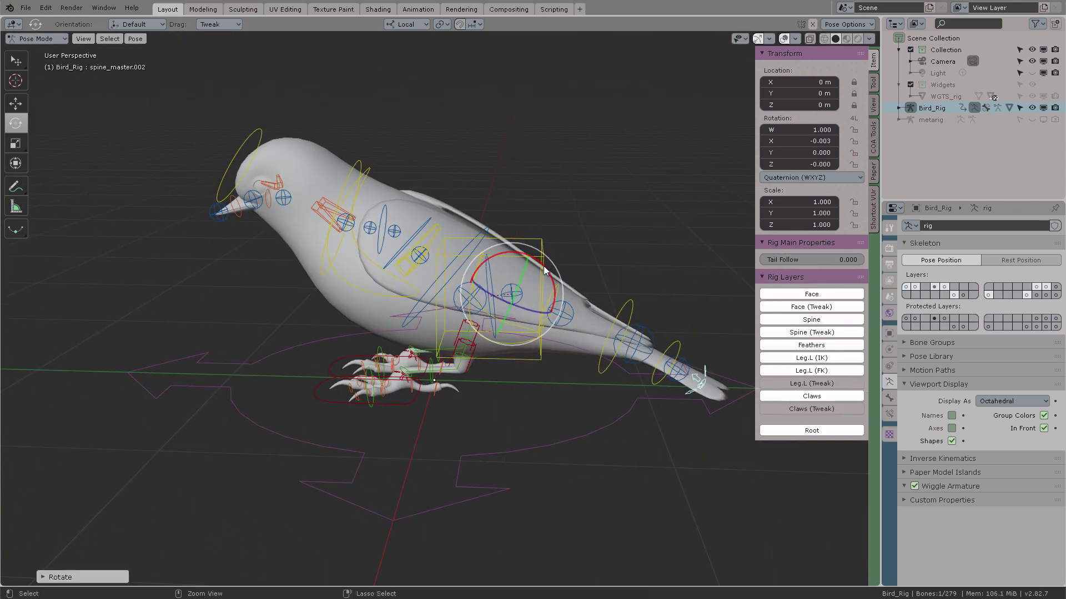
pyautogui.hotkey('ctrl', 'z')
pyautogui.moveTo(543, 266); pyautogui.dragTo(580, 290, button='middle')
pyautogui.moveTo(544, 303); pyautogui.dragTo(554, 278)
pyautogui.hotkey('ctrl', 'z')
pyautogui.hotkey('alt', 'a')
# Hide the Spine (Tweak) rig layer and save the file.
pyautogui.moveTo(554, 276); pyautogui.dragTo(532, 250, button='middle')
pyautogui.click(811, 332)
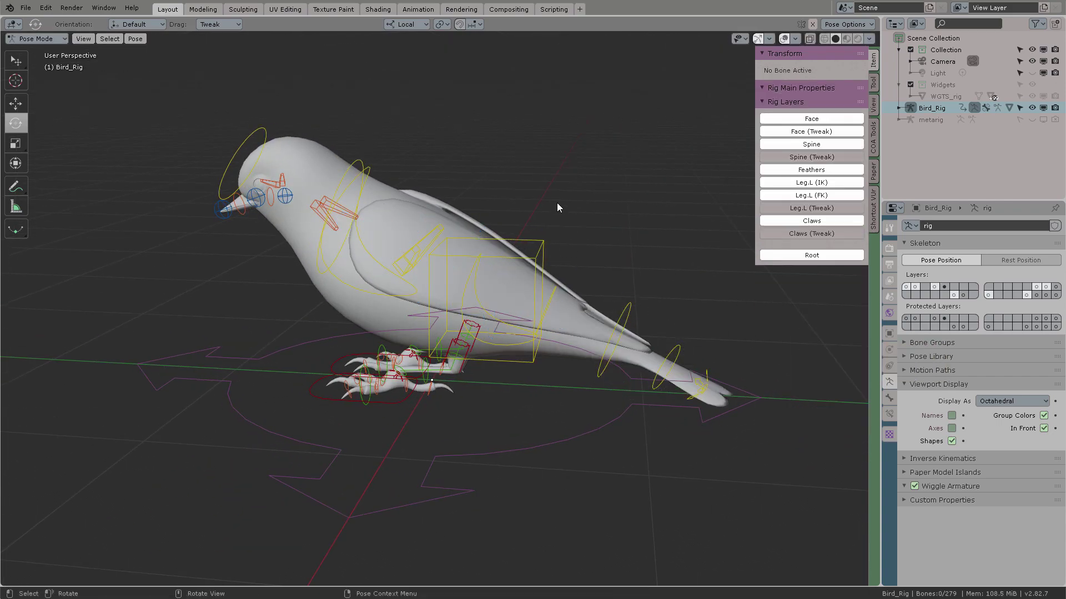
pyautogui.moveTo(485, 154); pyautogui.dragTo(552, 176, button='middle')
pyautogui.hotkey('ctrl', 's')
# Hide the Face (Tweak) rig layer, clear the neck control's selection and save the file.
pyautogui.scroll(4, 549, 178)
pyautogui.click(395, 120)
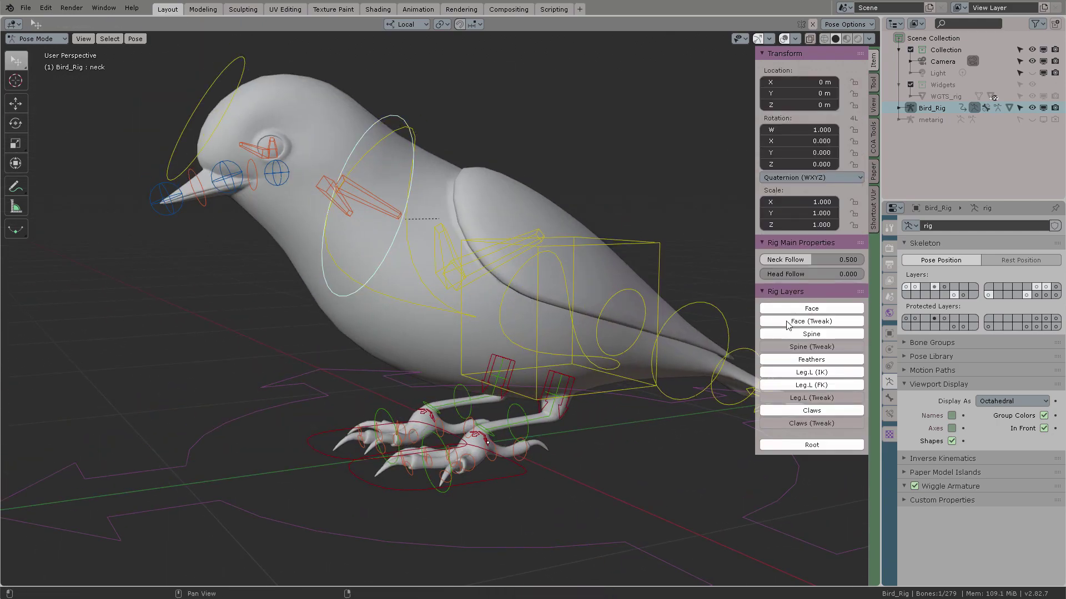
pyautogui.click(563, 145)
pyautogui.moveTo(547, 142); pyautogui.dragTo(571, 138, button='middle')
pyautogui.scroll(-1, 572, 138)
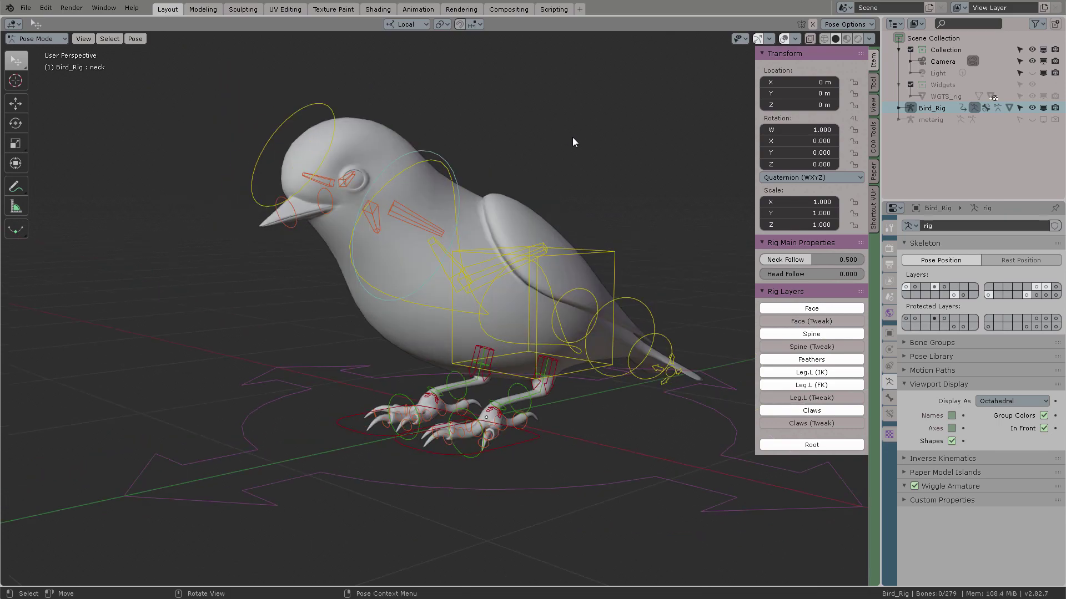
pyautogui.hotkey('ctrl', 's')
# Try a trackball rotation of the torso control and cancel it.
pyautogui.moveTo(521, 167)
pyautogui.mouseDown(button='middle')
pyautogui.moveTo(571, 181)
pyautogui.moveTo(524, 184)
pyautogui.mouseUp(button='middle')
pyautogui.click(610, 252)
pyautogui.moveTo(425, 168); pyautogui.dragTo(447, 167, button='middle')
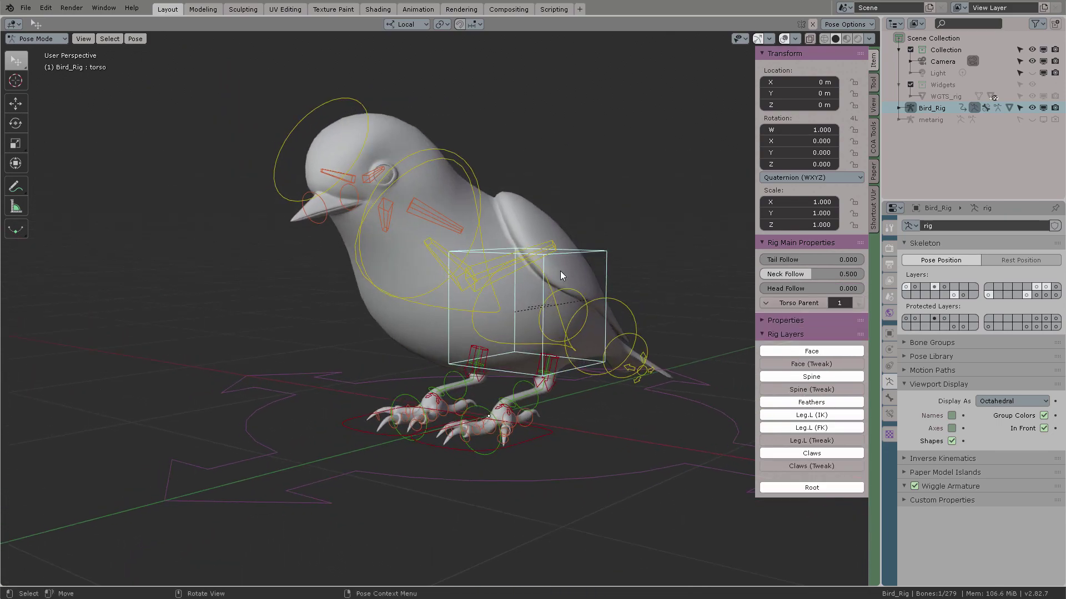
pyautogui.press('r')
pyautogui.press('r')
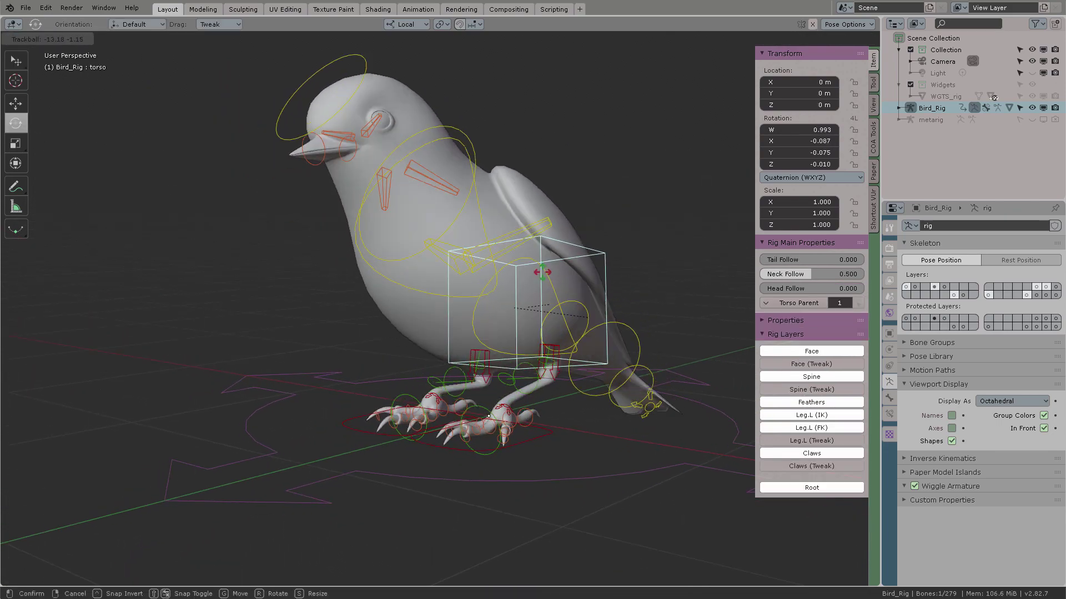
pyautogui.rightClick(556, 262)
pyautogui.click(577, 226)
# Select the rig's root control on the ground around the bird's feet.
pyautogui.moveTo(577, 226); pyautogui.dragTo(515, 231, button='middle')
pyautogui.scroll(-4, 515, 231)
pyautogui.click(617, 374)
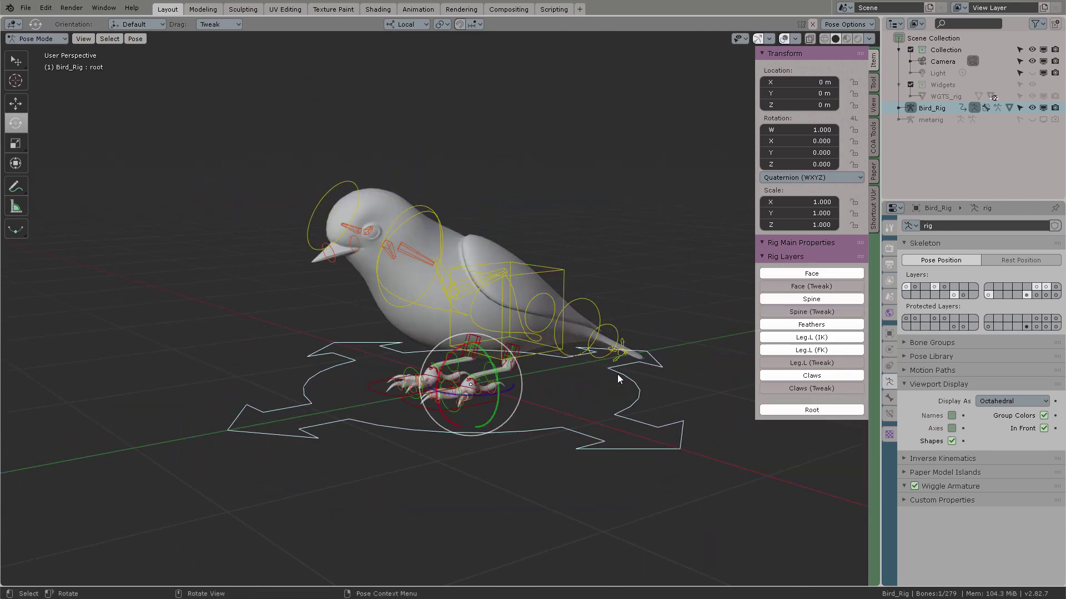
pyautogui.moveTo(617, 374); pyautogui.dragTo(547, 291, button='middle')
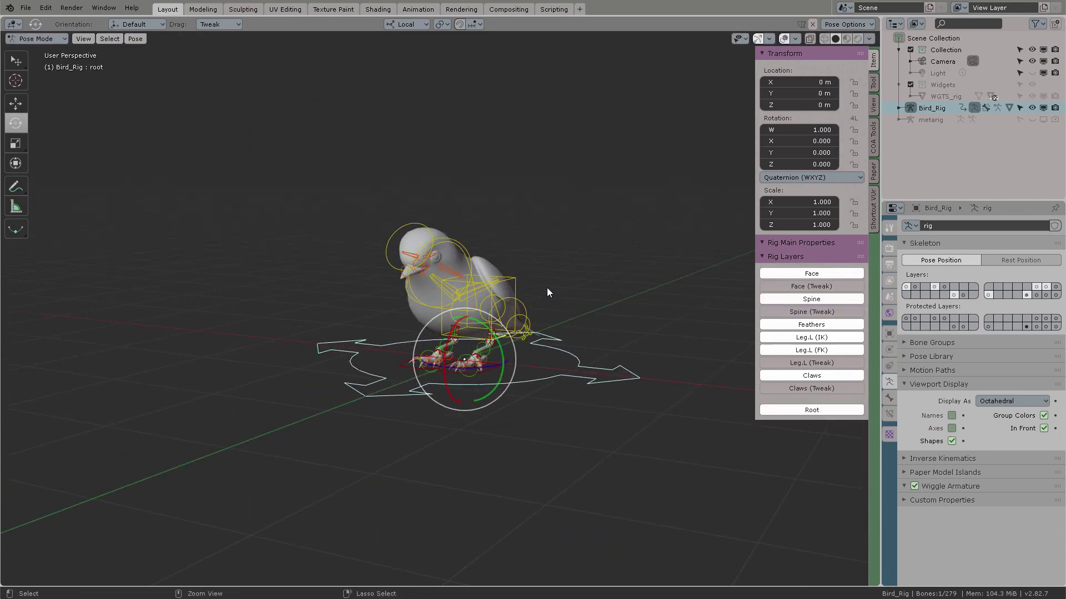
# Display the bird with its colour texture in the 3D view and hide the sidebar.
pyautogui.press('n')
pyautogui.moveTo(669, 227)
pyautogui.mouseDown(button='middle')
pyautogui.moveTo(687, 217)
pyautogui.moveTo(704, 239)
pyautogui.moveTo(477, 240)
pyautogui.moveTo(638, 238)
pyautogui.mouseUp(button='middle')
pyautogui.scroll(3, 688, 216)
pyautogui.click(845, 38)
pyautogui.moveTo(640, 149); pyautogui.dragTo(533, 177, button='middle')
pyautogui.scroll(3, 450, 169)
pyautogui.scroll(-3, 449, 167)
# Leave Pose Mode, select the bird mesh in Object Mode and show its transform properties.
pyautogui.click(465, 209)
pyautogui.click(477, 236)
pyautogui.press('n')
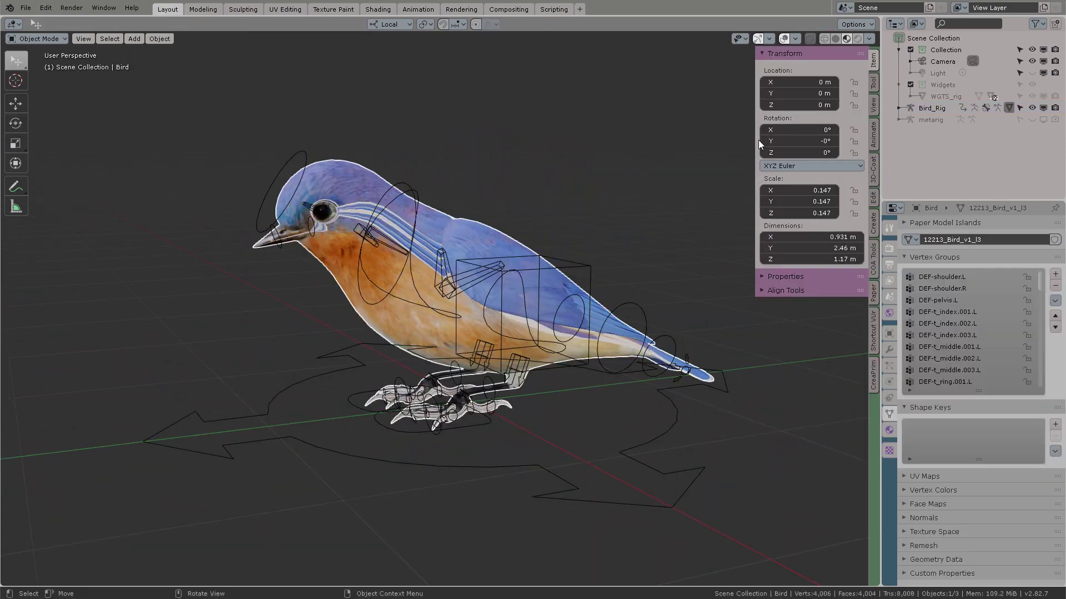
# Split the 3D view in two, make the new area an Image Editor and put the bird mesh in Edit Mode.
pyautogui.moveTo(880, 18); pyautogui.dragTo(536, 83)
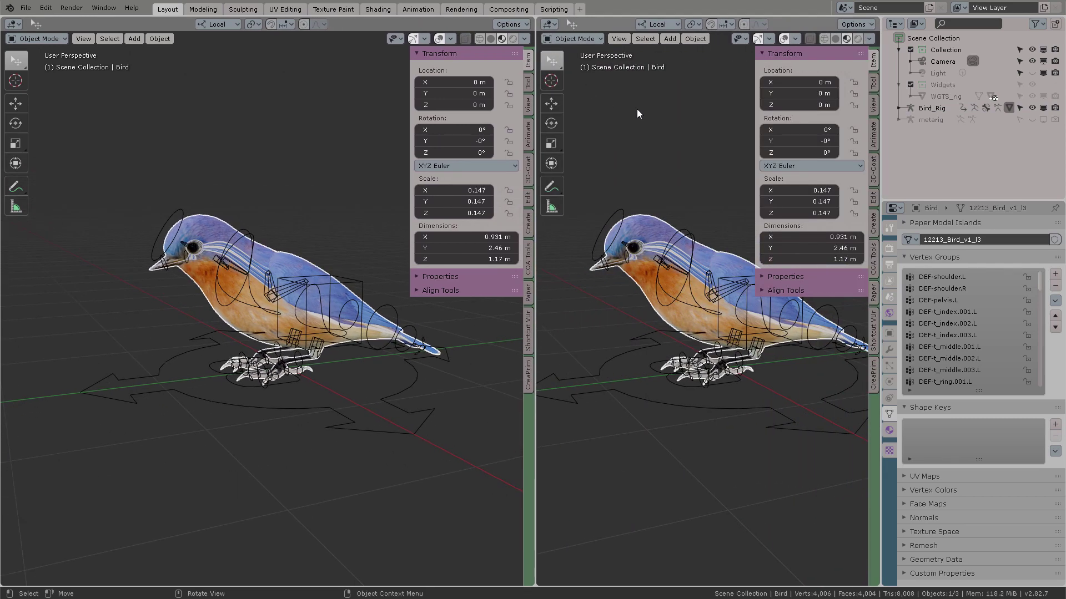
pyautogui.hotkey('shift', 'F10')
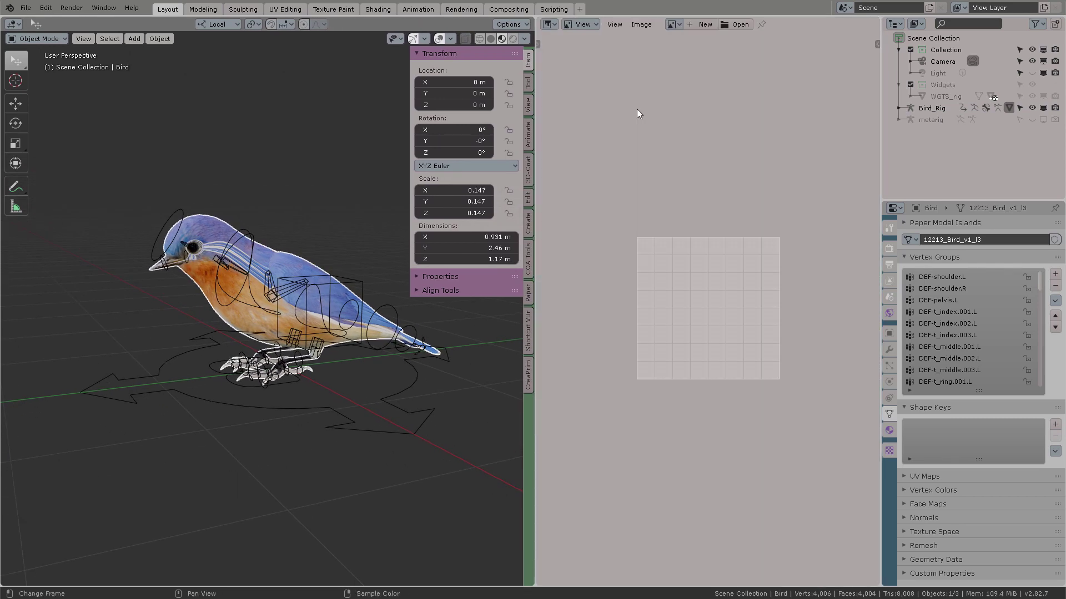
pyautogui.hotkey('ctrl', 'Tab')
pyautogui.click(351, 178)
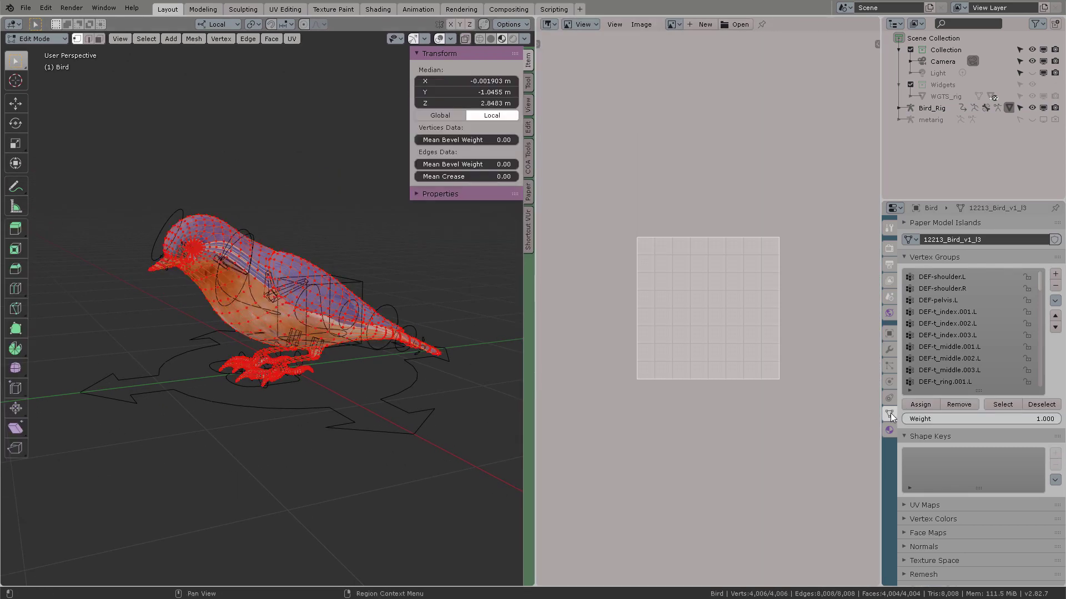
# Expand the mesh's UV Maps settings and load the bird's diffuse texture in the image editor.
pyautogui.click(933, 505)
pyautogui.click(675, 25)
pyautogui.click(691, 42)
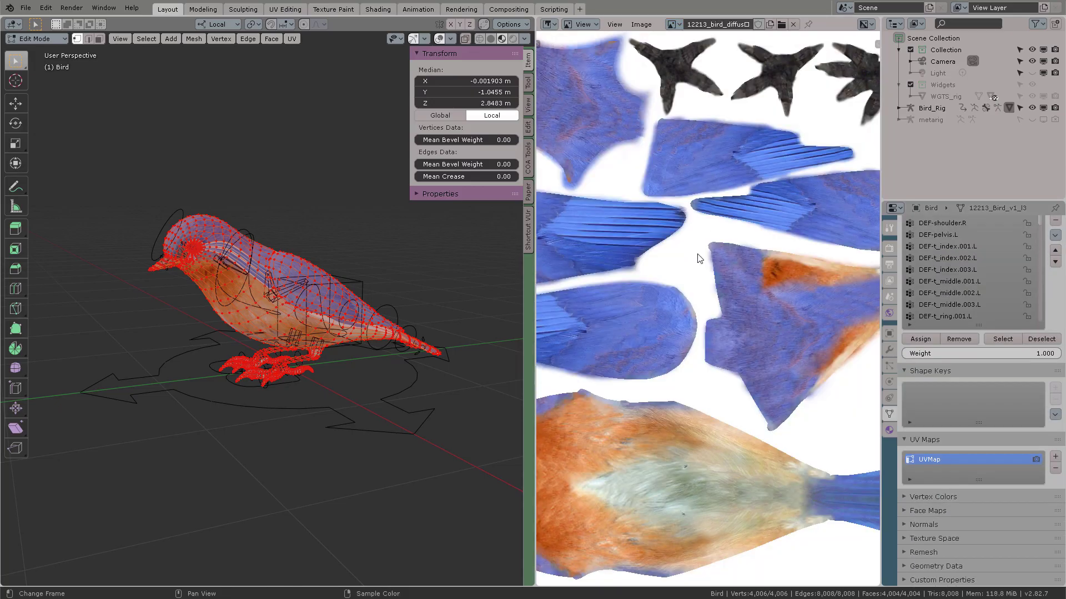
# Switch the image area to the UV Editor and inspect the bird's UV layout over its texture.
pyautogui.scroll(-6, 699, 259)
pyautogui.hotkey('ctrl', 'Tab')
pyautogui.click(418, 257)
pyautogui.click(550, 25)
pyautogui.click(567, 91)
pyautogui.scroll(5, 555, 128)
pyautogui.moveTo(549, 126); pyautogui.dragTo(728, 288, button='middle')
pyautogui.scroll(3, 652, 171)
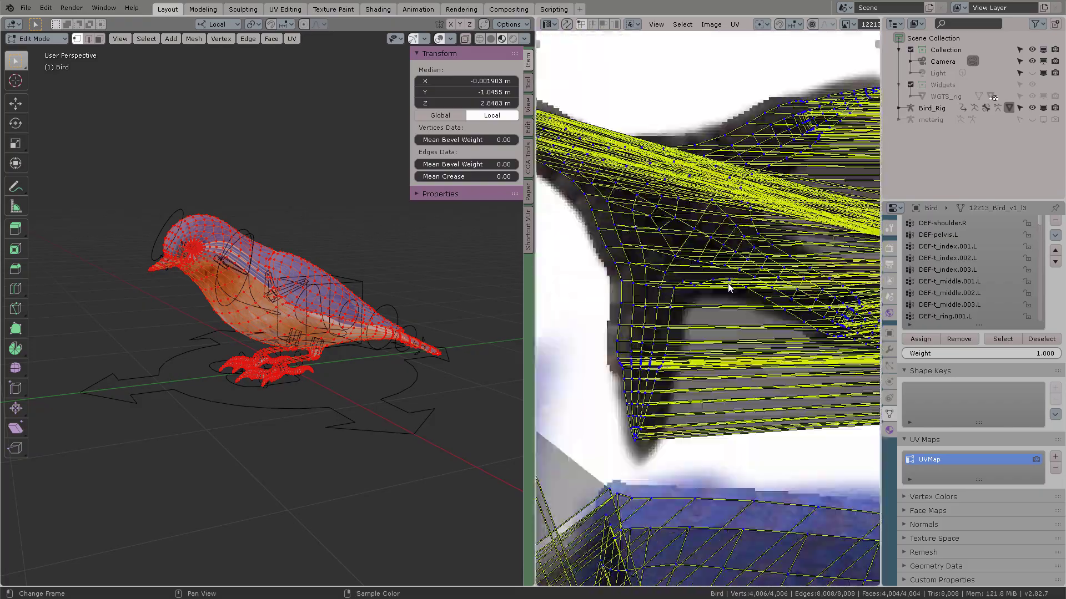
# Hide the sidebar and switch the bird mesh to Texture Paint mode, framing its head.
pyautogui.scroll(-5, 728, 288)
pyautogui.press('n')
pyautogui.scroll(7, 221, 254)
pyautogui.hotkey('ctrl', 'Tab')
pyautogui.click(390, 97)
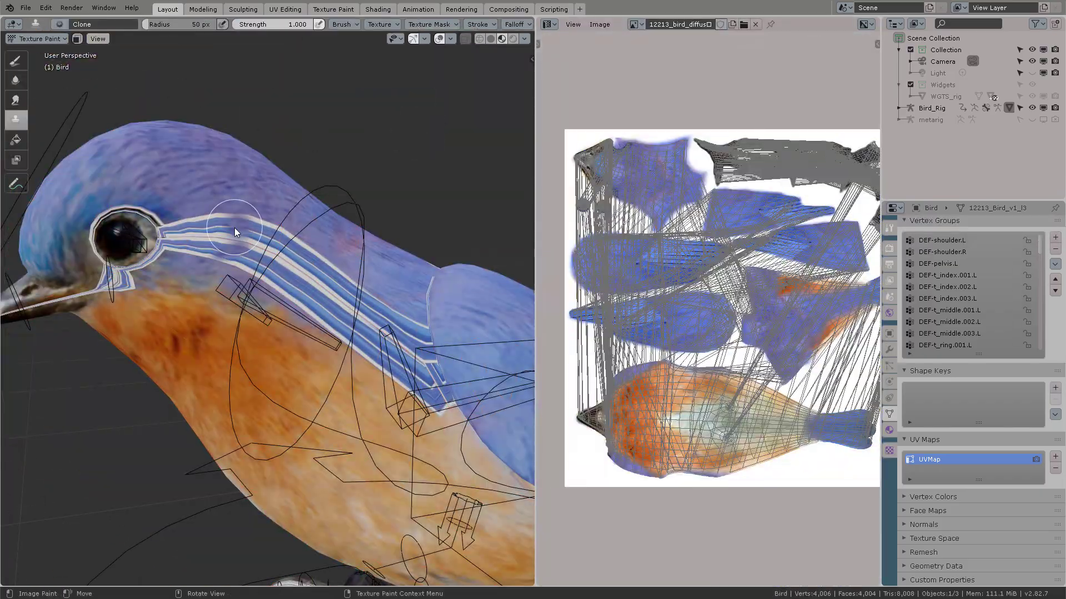
# Hide armature objects in the 3D view so only the textured bird is shown.
pyautogui.click(400, 37)
pyautogui.click(408, 155)
pyautogui.scroll(-10, 345, 26)
pyautogui.moveTo(222, 183)
pyautogui.mouseDown(button='middle')
pyautogui.moveTo(369, 208)
pyautogui.moveTo(267, 167)
pyautogui.mouseUp(button='middle')
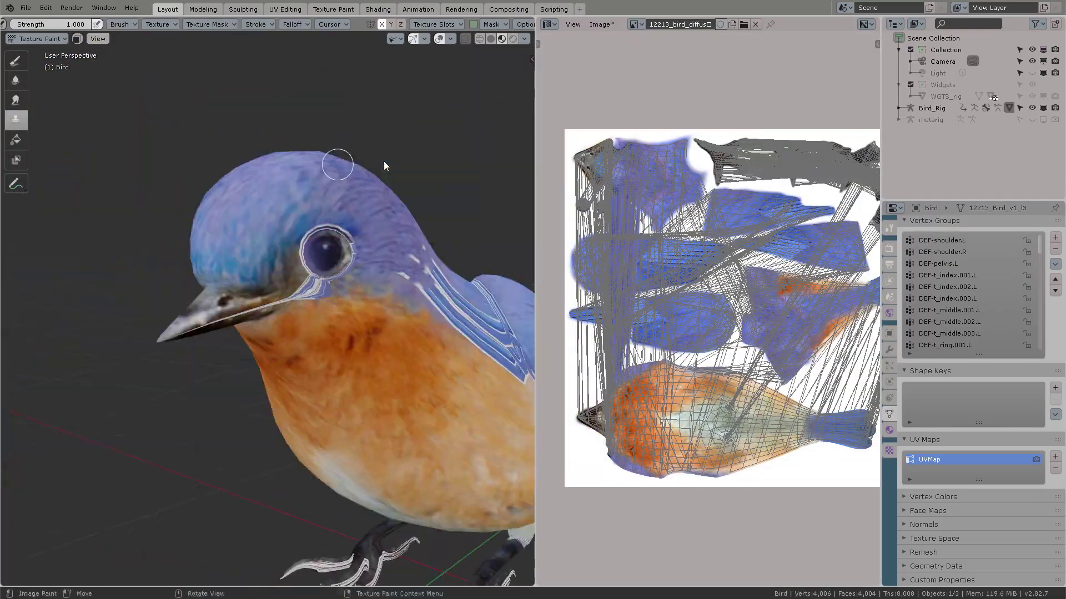
# Try cloning plumage colour over the striped texture artefacts on the bird's head, neck and wing.
pyautogui.moveTo(385, 165); pyautogui.dragTo(311, 222, button='middle')
pyautogui.moveTo(278, 267); pyautogui.dragTo(311, 249)
pyautogui.scroll(-2, 312, 254)
pyautogui.moveTo(311, 253); pyautogui.dragTo(355, 238, button='middle')
pyautogui.moveTo(336, 206); pyautogui.dragTo(312, 235)
pyautogui.moveTo(312, 236); pyautogui.dragTo(233, 277, button='middle')
pyautogui.moveTo(233, 283); pyautogui.dragTo(214, 300)
pyautogui.moveTo(214, 300)
pyautogui.mouseDown(button='middle')
pyautogui.moveTo(295, 261)
pyautogui.moveTo(388, 240)
pyautogui.moveTo(214, 328)
pyautogui.mouseUp(button='middle')
pyautogui.scroll(-2, 388, 239)
pyautogui.moveTo(222, 339); pyautogui.dragTo(196, 367)
pyautogui.hotkey('ctrl', 'z')
pyautogui.moveTo(196, 367); pyautogui.dragTo(156, 355, button='middle')
pyautogui.moveTo(380, 319); pyautogui.dragTo(183, 378, button='middle')
pyautogui.moveTo(176, 384); pyautogui.dragTo(163, 366)
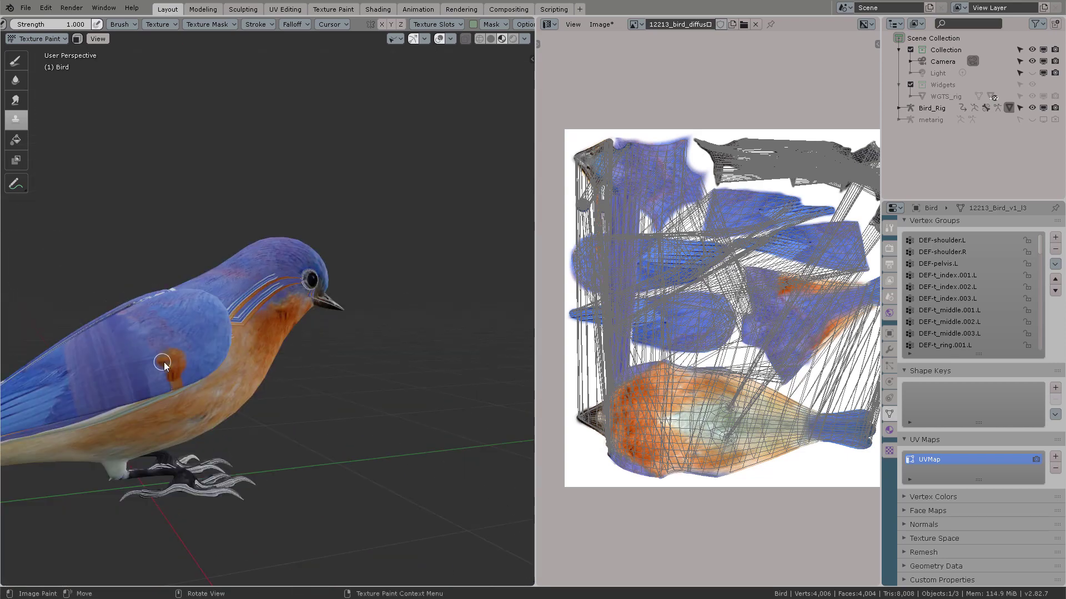
pyautogui.moveTo(163, 327); pyautogui.dragTo(237, 440, button='middle')
pyautogui.moveTo(252, 499); pyautogui.dragTo(454, 392, button='middle')
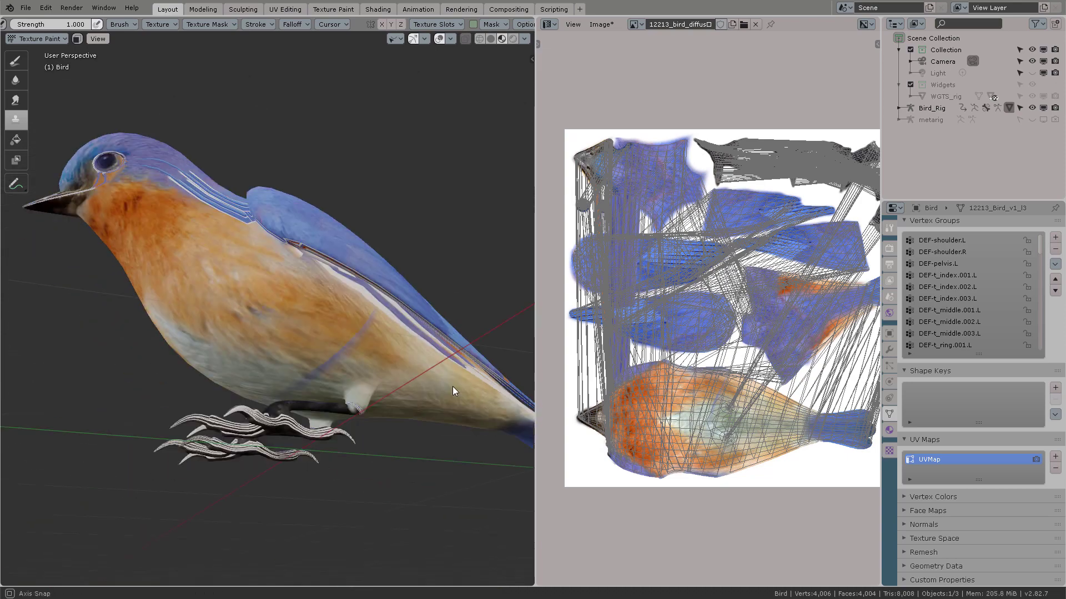
# Return the bird mesh to Edit Mode and delete its existing UV map.
pyautogui.scroll(-4, 439, 383)
pyautogui.moveTo(302, 362); pyautogui.dragTo(383, 353, button='middle')
pyautogui.scroll(3, 383, 353)
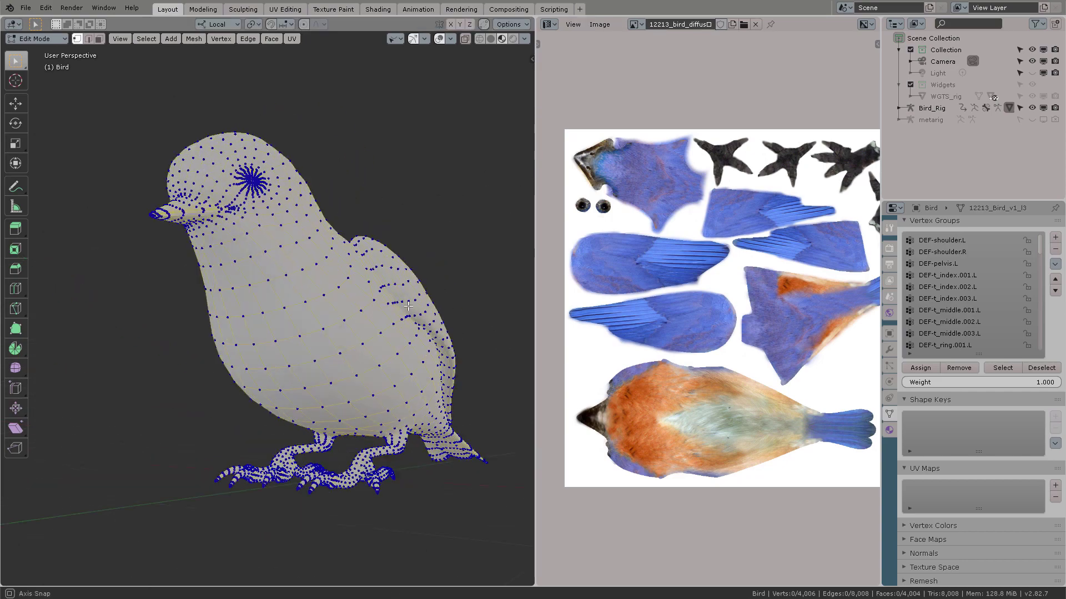
# Mark a seam along an edge path across the back of the bird's neck, using edge selection.
pyautogui.moveTo(408, 305); pyautogui.dragTo(327, 367, button='middle')
pyautogui.click(226, 299)
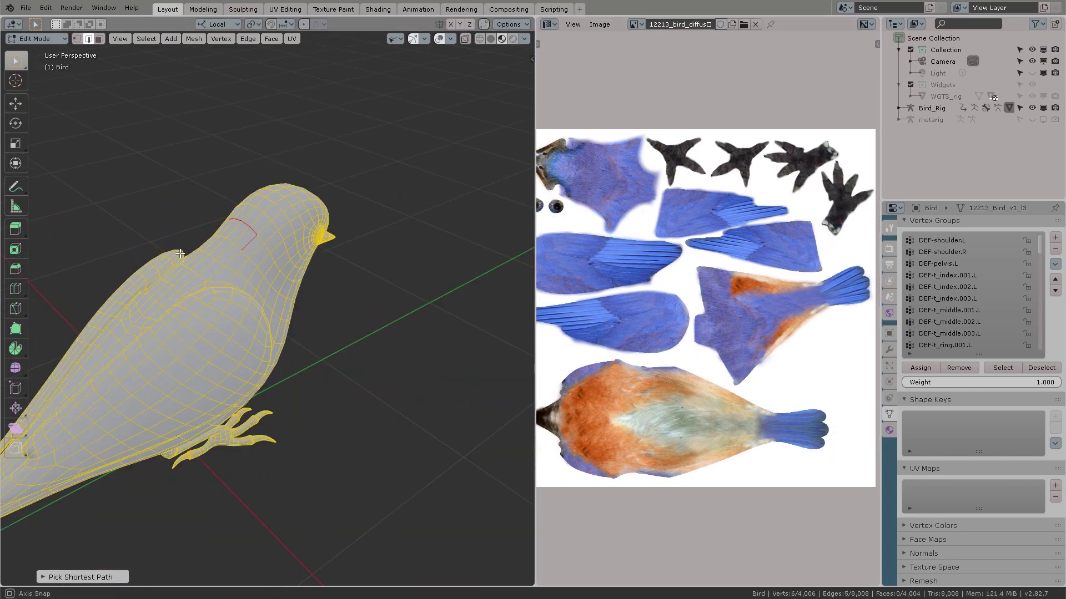
pyautogui.keyDown('ctrl'); pyautogui.click(294, 304); pyautogui.keyUp('ctrl')
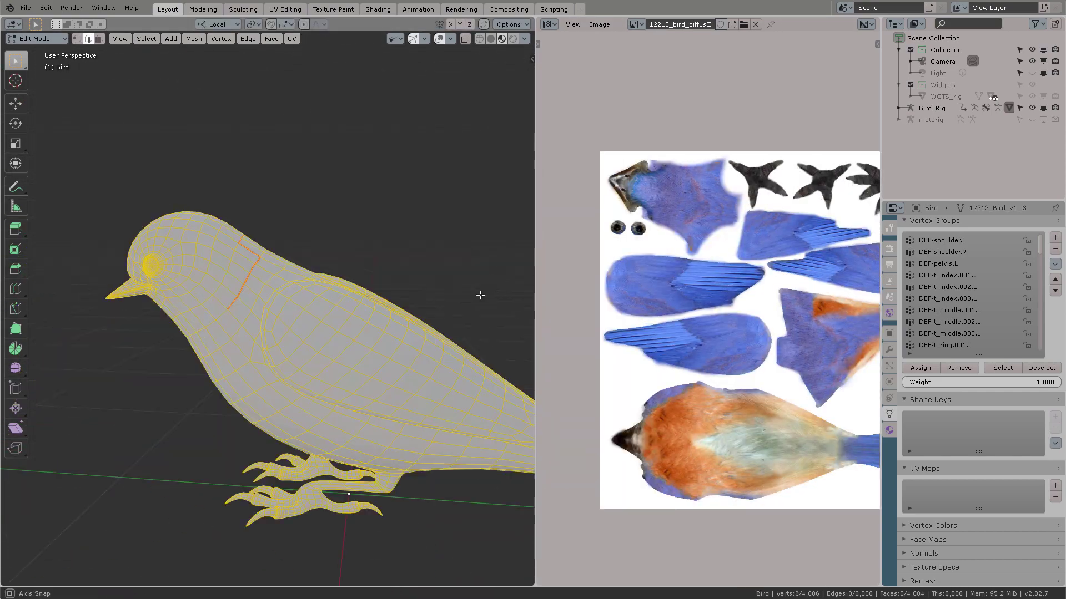
# Mark seams along the shortest edge paths from the neck past the cheeks and along both sides of the beak.
pyautogui.click(268, 291)
pyautogui.keyDown('shift'); pyautogui.click(247, 276); pyautogui.keyUp('shift')
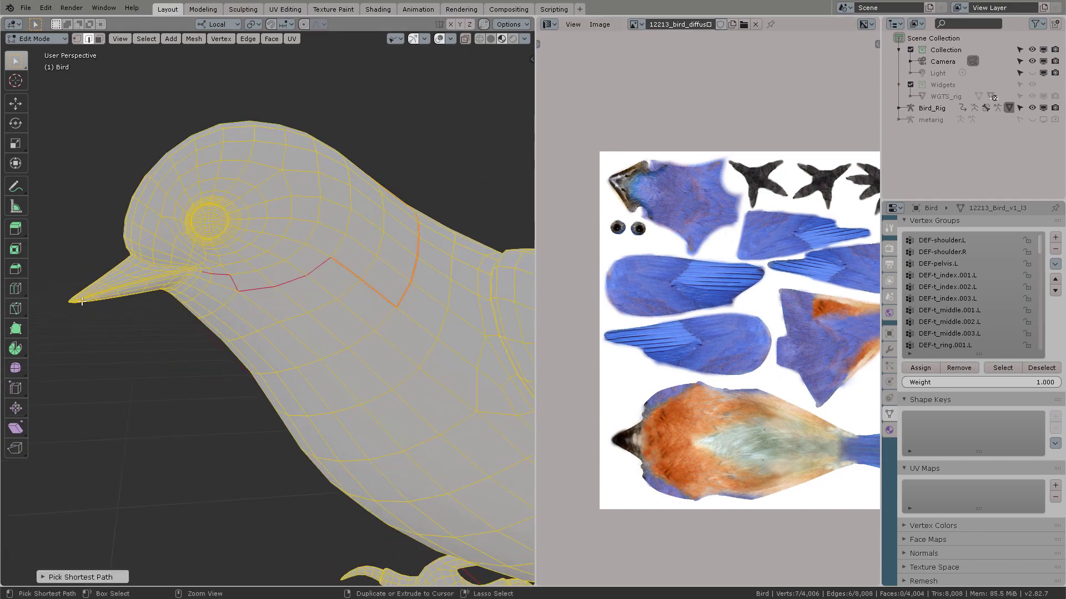
pyautogui.keyDown('ctrl'); pyautogui.click(352, 265); pyautogui.keyUp('ctrl')
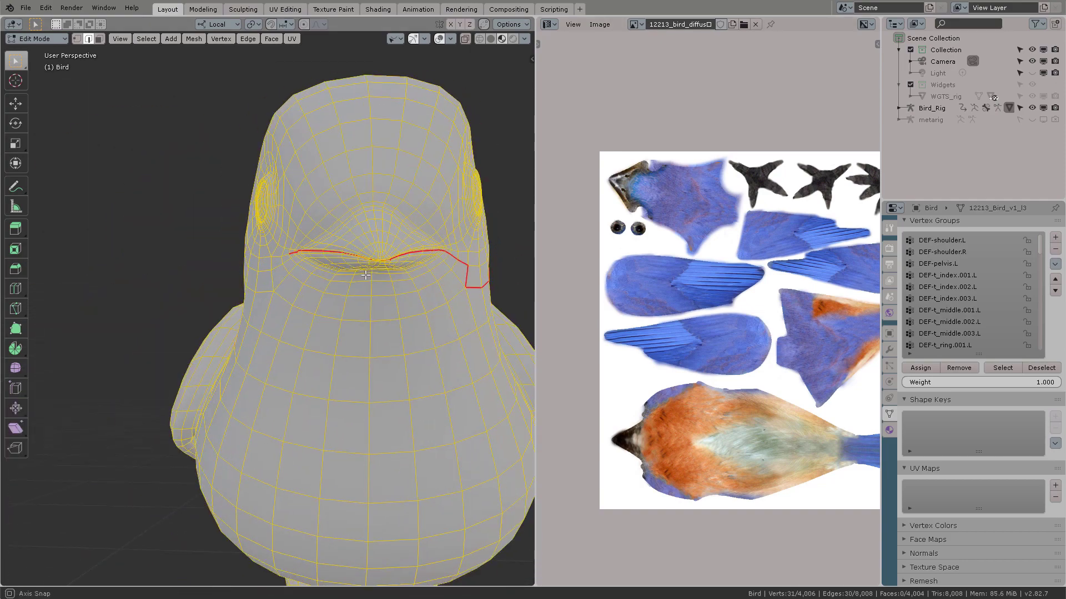
pyautogui.hotkey('alt', 'a')
# Extend the seams from both sides of the neck down to the wing outlines.
pyautogui.moveTo(333, 278); pyautogui.dragTo(455, 302, button='middle')
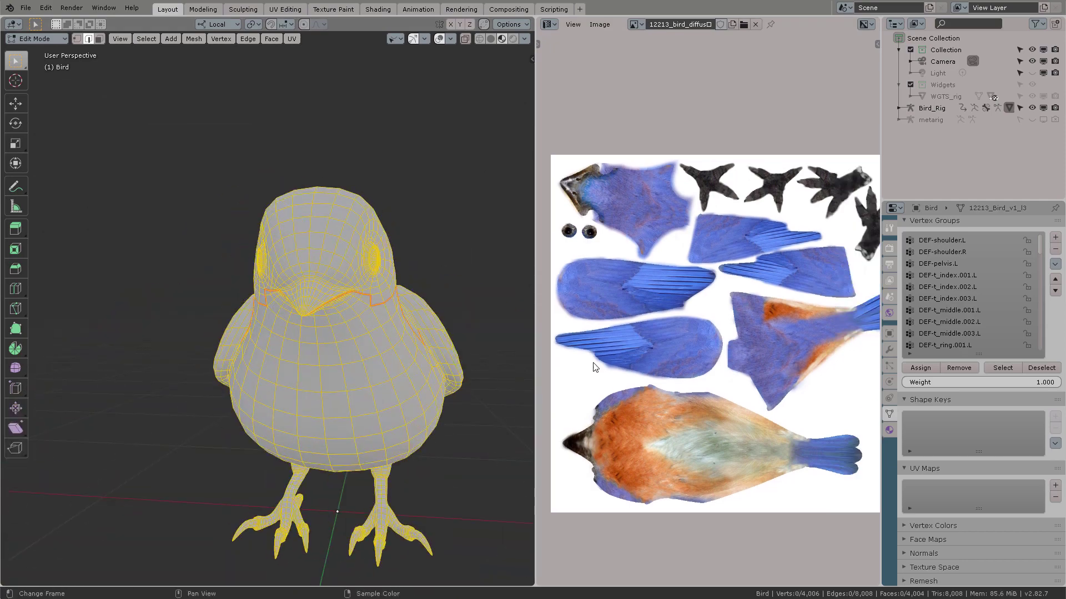
pyautogui.keyDown('ctrl'); pyautogui.click(431, 328); pyautogui.keyUp('ctrl')
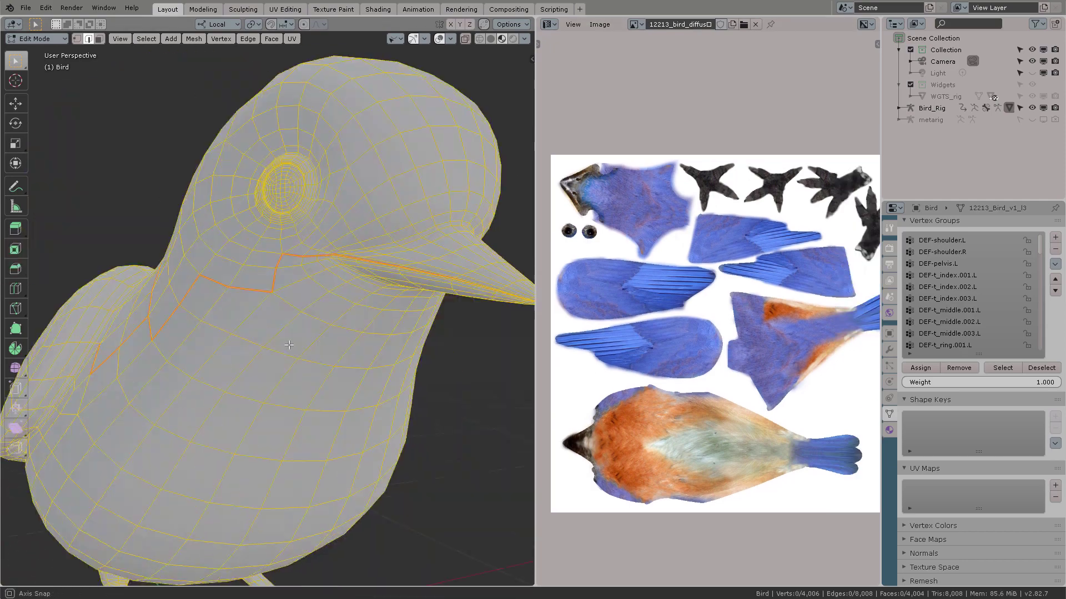
pyautogui.moveTo(311, 333); pyautogui.dragTo(333, 311, button='middle')
# Mark seams lengthwise around both feet's toes and around the tops of the legs.
pyautogui.keyDown('alt'); pyautogui.click(386, 326); pyautogui.keyUp('alt')
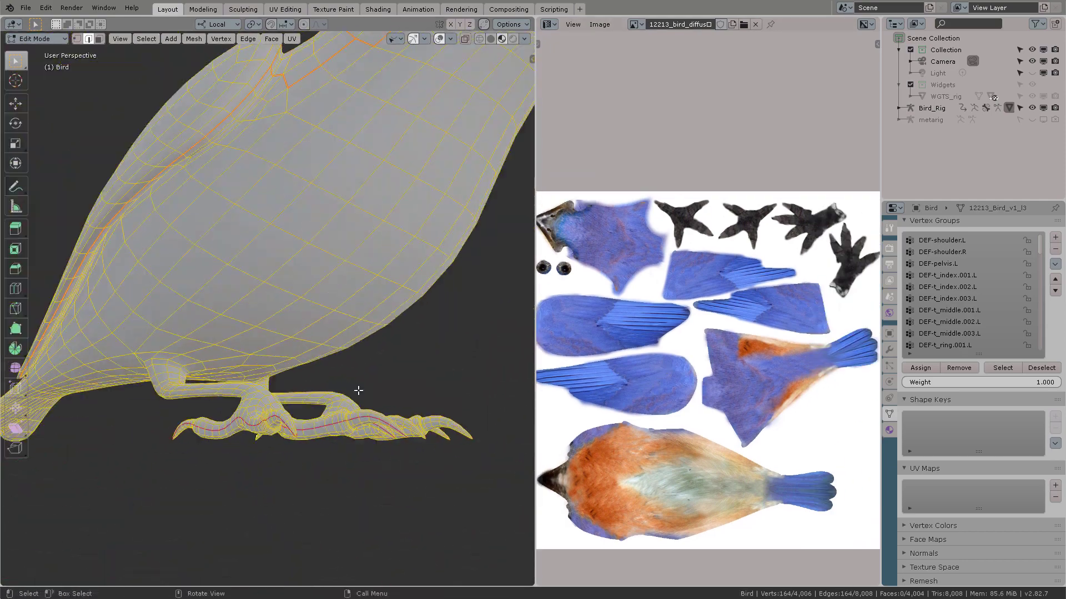
pyautogui.keyDown('alt'); pyautogui.keyDown('shift'); pyautogui.click(289, 397); pyautogui.keyUp('shift'); pyautogui.keyUp('alt')
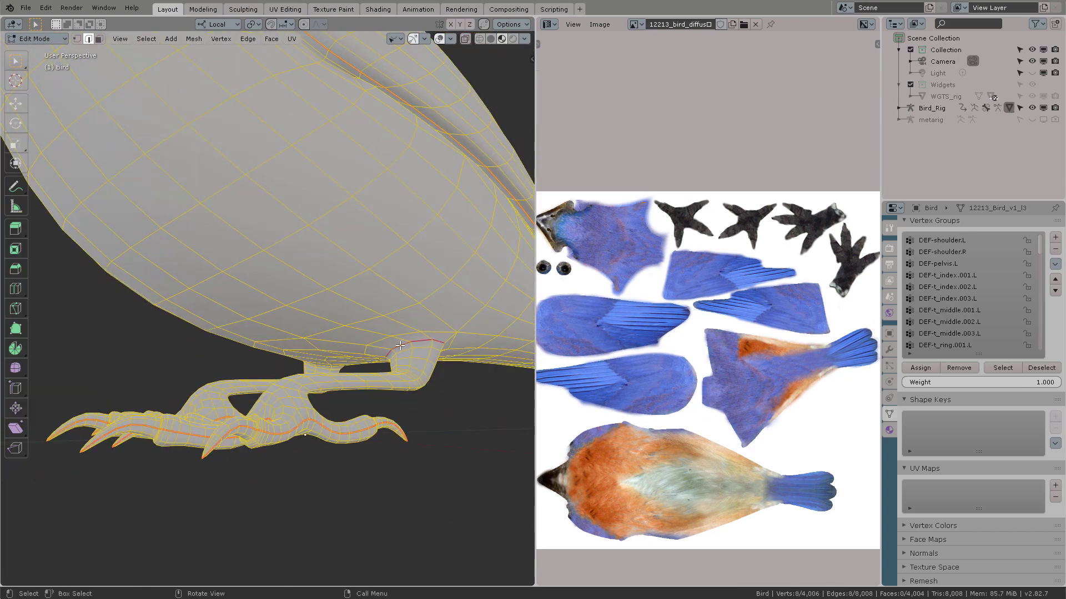
pyautogui.moveTo(267, 355); pyautogui.dragTo(355, 339, button='middle')
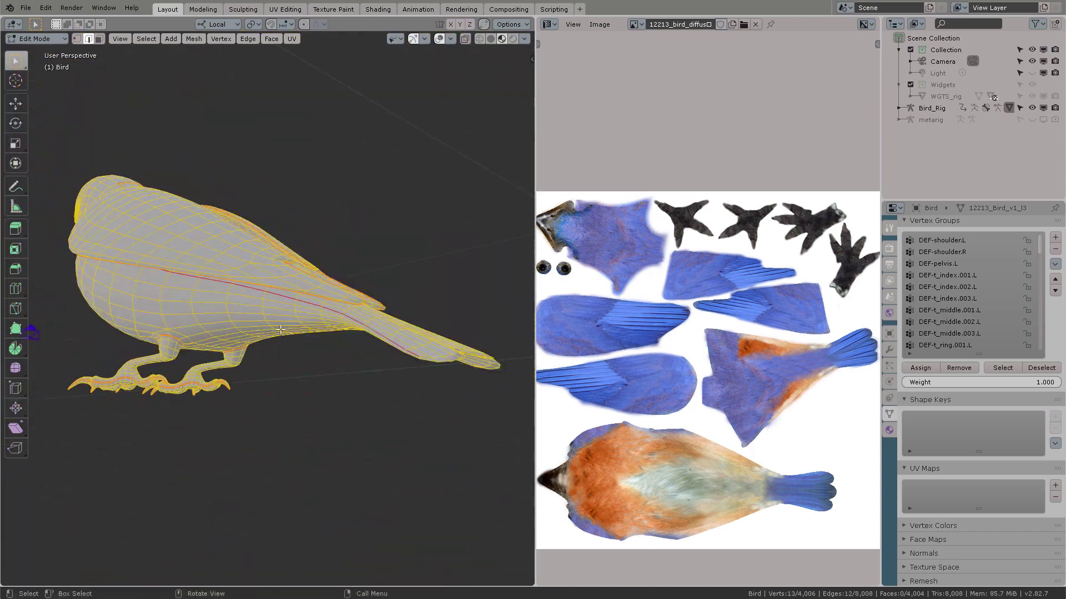
# Select the edge path along the bird's side beneath the wing to the tail and clear the selection.
pyautogui.moveTo(333, 288); pyautogui.dragTo(289, 261, button='middle')
pyautogui.keyDown('alt'); pyautogui.click(311, 311); pyautogui.keyUp('alt')
pyautogui.click(145, 38)
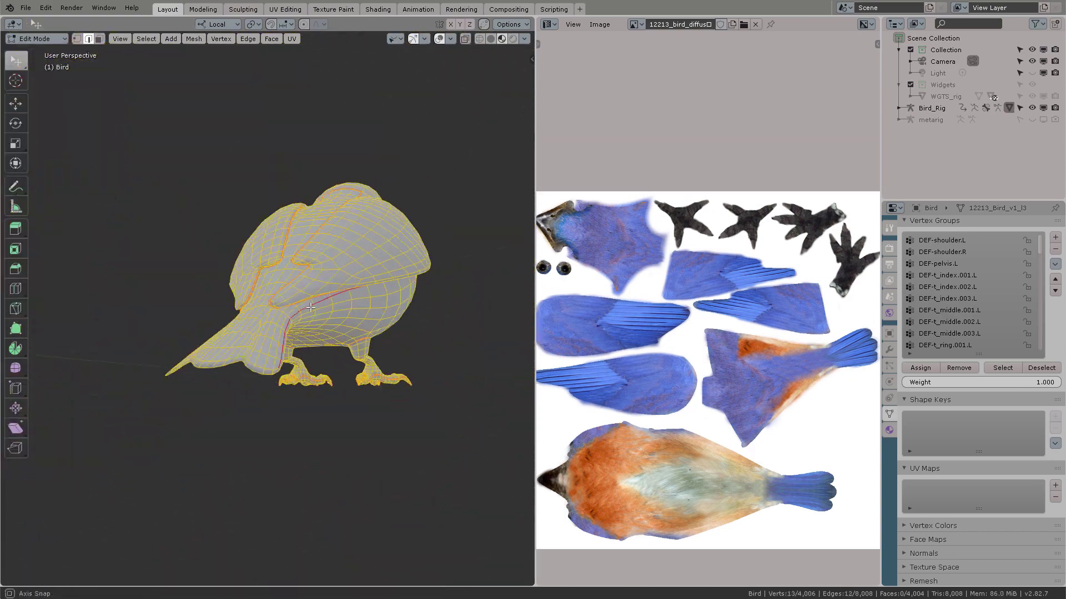
pyautogui.moveTo(266, 288); pyautogui.dragTo(294, 322, button='middle')
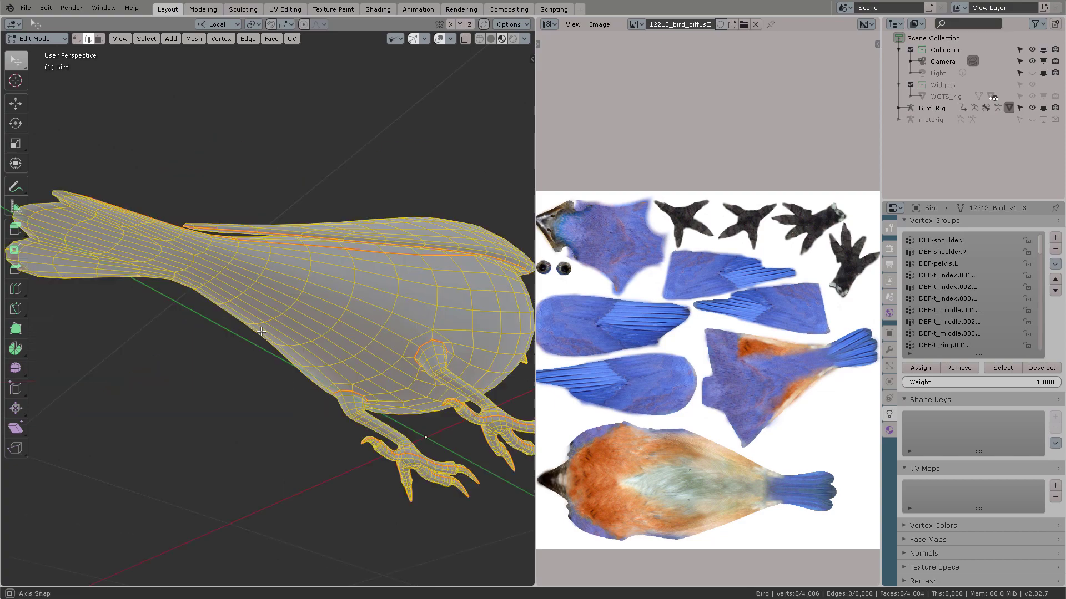
# Mark seams around the eyes and unwrap the whole bird mesh.
pyautogui.moveTo(388, 278); pyautogui.dragTo(269, 289, button='middle')
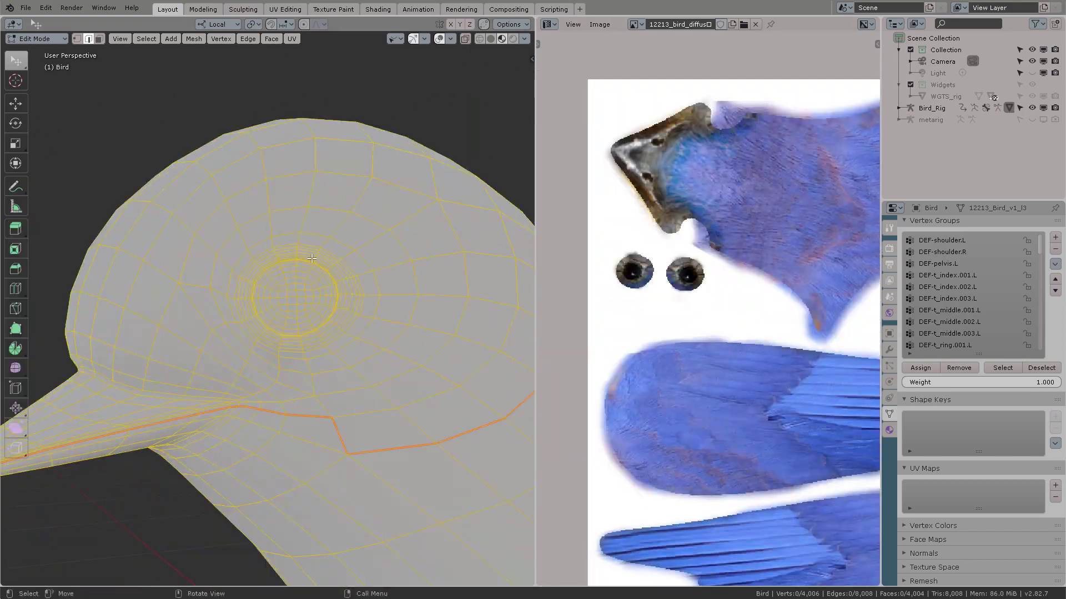
pyautogui.scroll(-10, 309, 246)
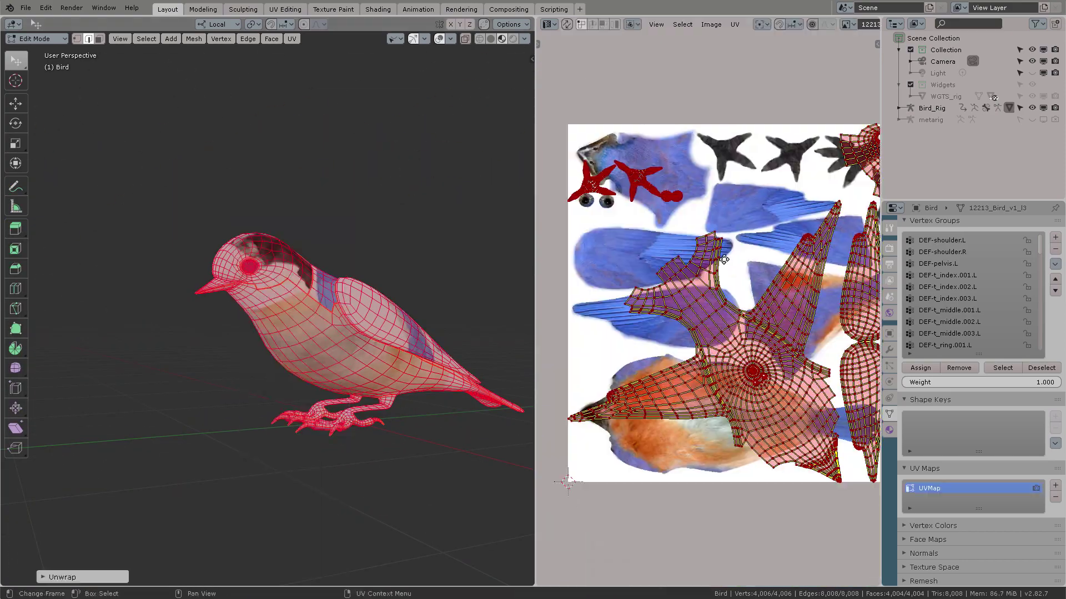
# Move all UV islands beside the texture in a maximized UV editor, and fit the two eye islands onto the eye artwork.
pyautogui.moveTo(411, 300); pyautogui.dragTo(373, 312, button='middle')
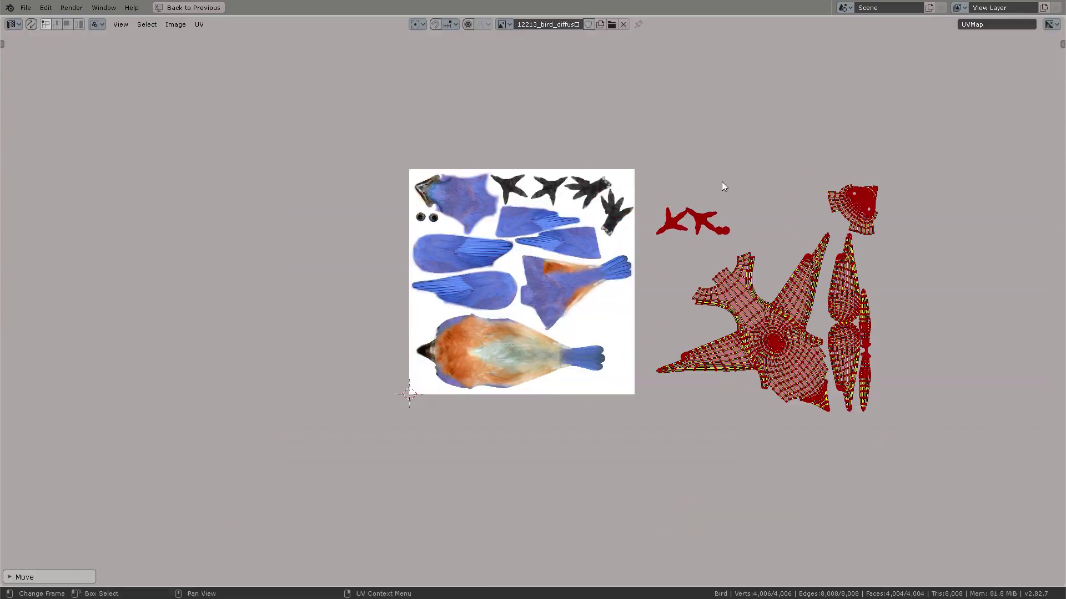
pyautogui.scroll(3, 722, 187)
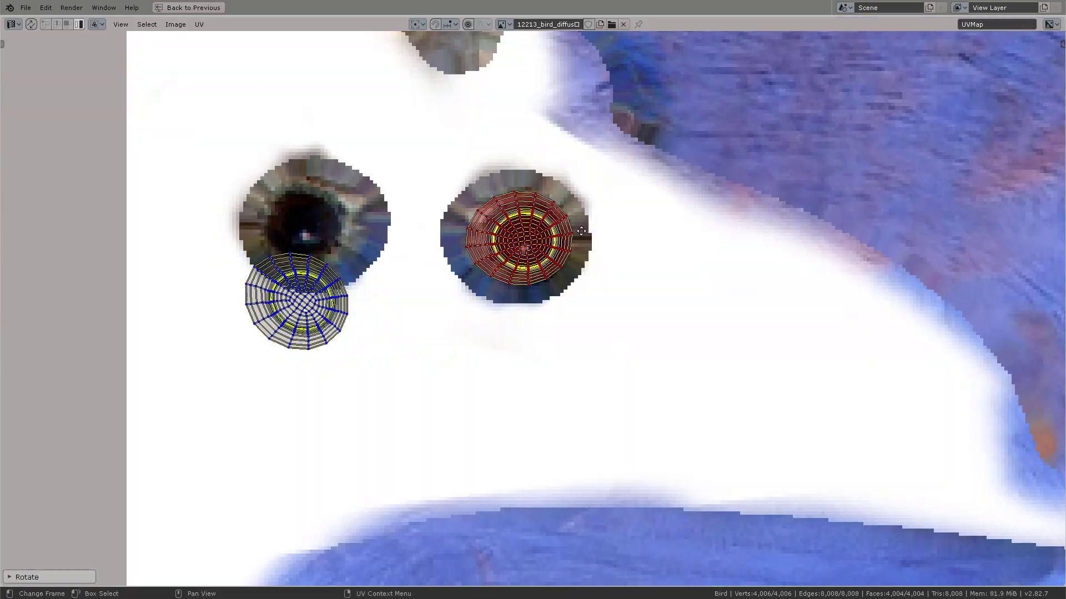
pyautogui.press('r')
pyautogui.click(268, 303)
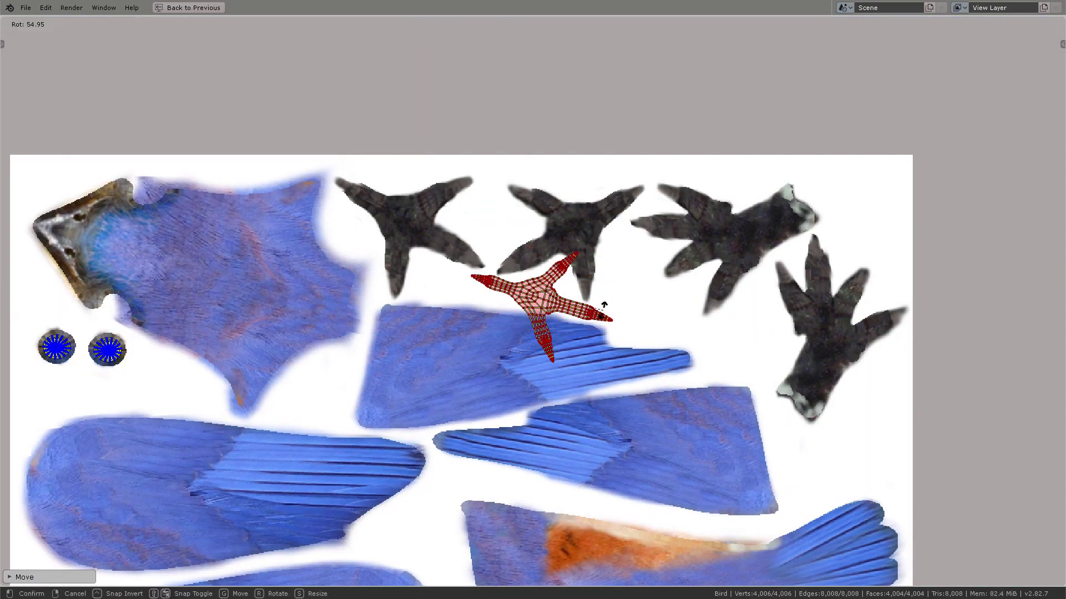
# Rotate and move the two star-shaped foot islands onto the first two foot images, shaping the toes with proportional editing.
pyautogui.press('g')
pyautogui.click(466, 137)
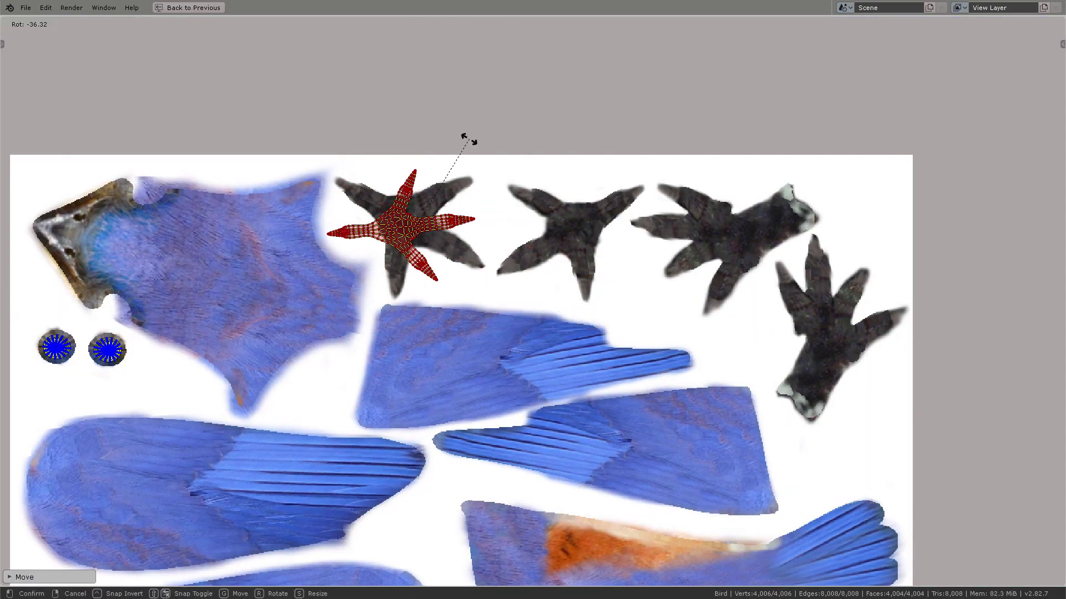
pyautogui.press('r')
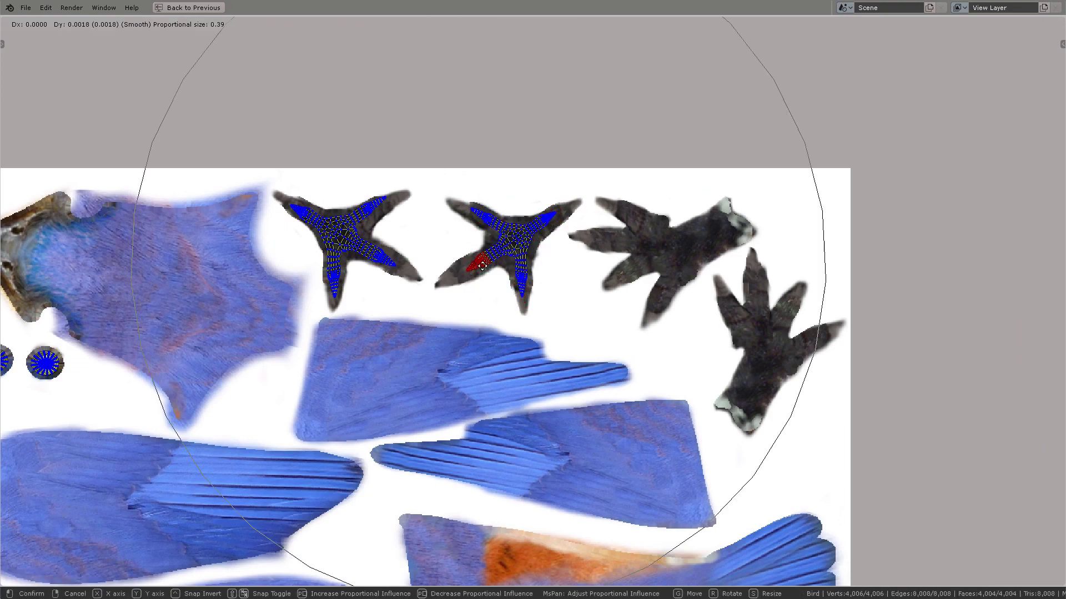
pyautogui.click(535, 290)
pyautogui.click(469, 210)
pyautogui.press('g')
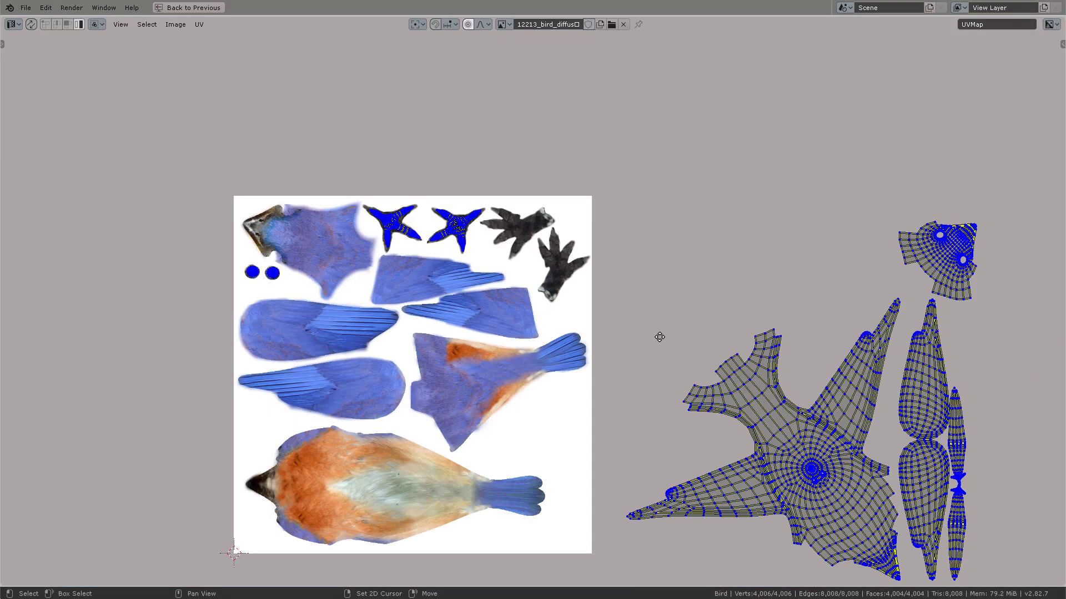
# Place, rotate and scale the two wing islands over the large wing images on the texture.
pyautogui.press('g')
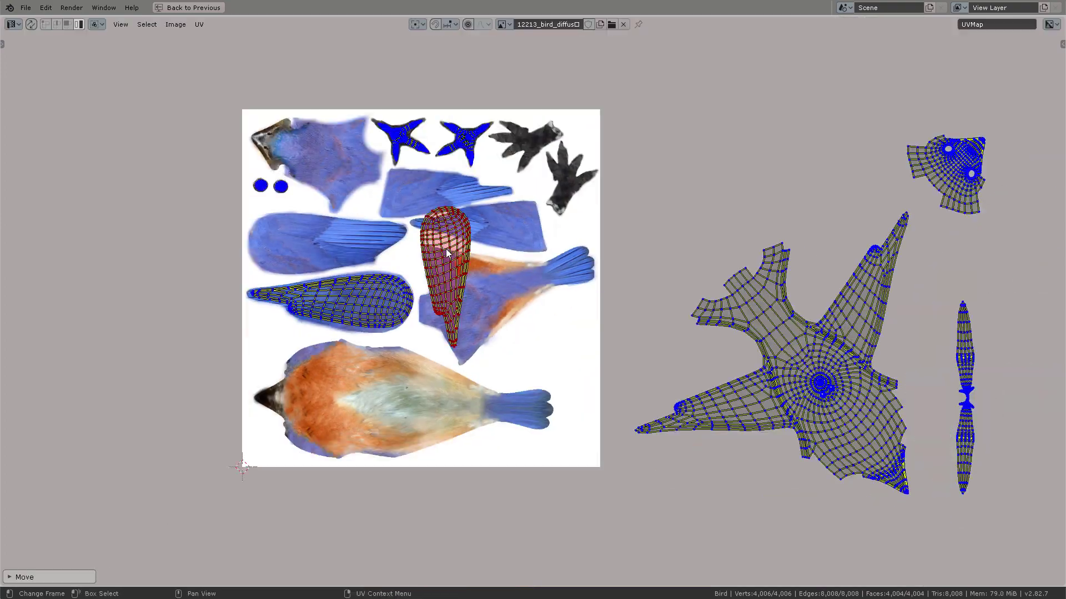
pyautogui.press('g')
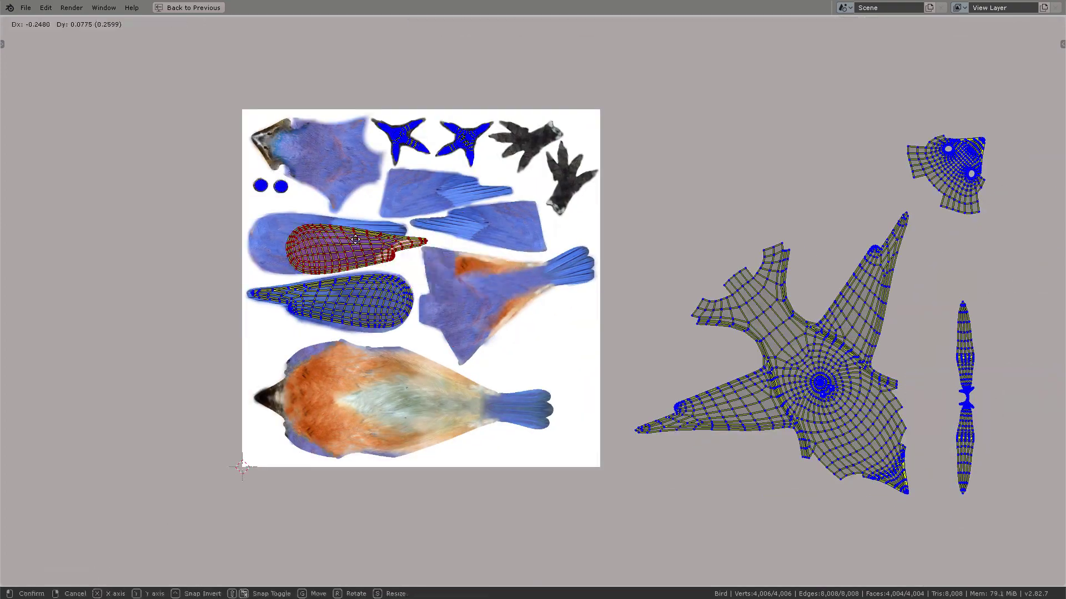
pyautogui.press('s')
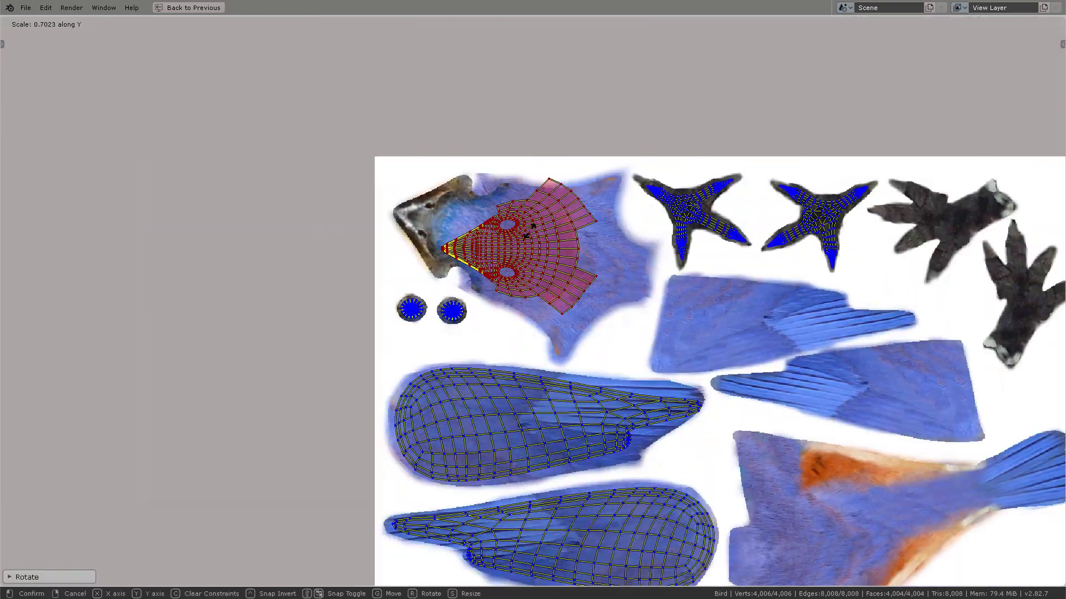
# Scale, rotate and move the head island over the beak and blue head image on the texture.
pyautogui.click(529, 231)
pyautogui.press('r')
pyautogui.press('g')
pyautogui.press('s')
pyautogui.click(516, 233)
pyautogui.press('g')
pyautogui.click(513, 235)
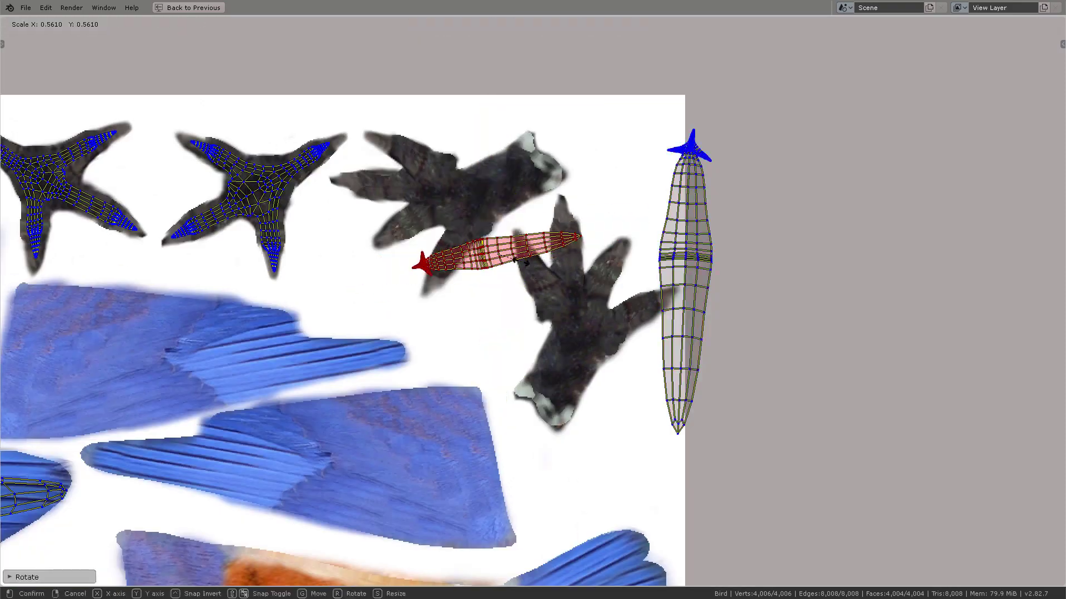
# Scale down a narrow claw-ended island and move it over the remaining foot images.
pyautogui.click(718, 137)
pyautogui.press('g')
pyautogui.click(583, 303)
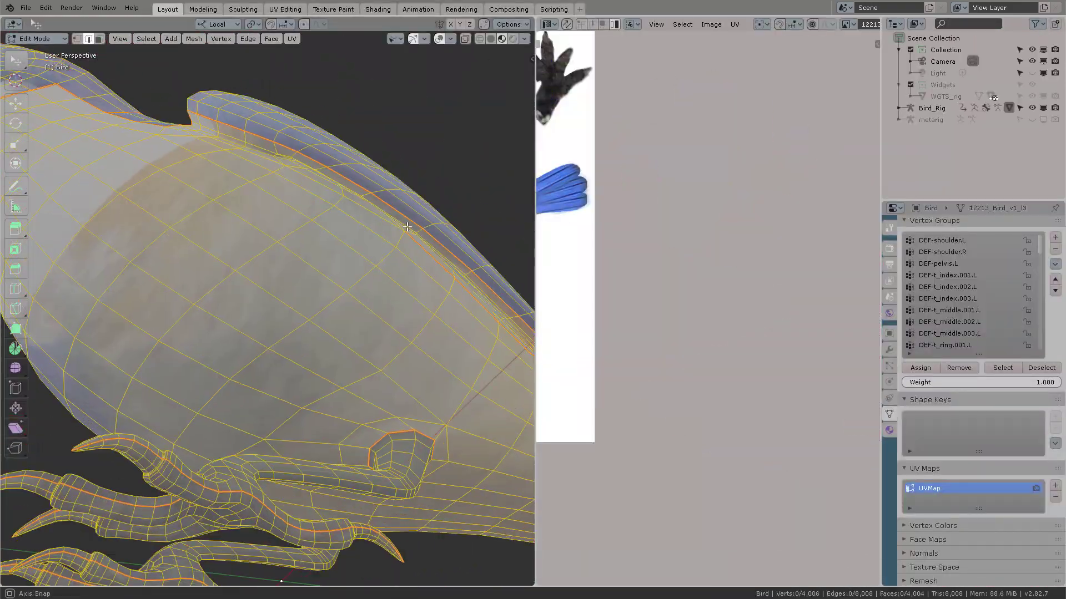
# Select the whole mesh, then move and scale the belly island over the large orange belly image on the texture.
pyautogui.moveTo(407, 226); pyautogui.dragTo(413, 309, button='middle')
pyautogui.press('a')
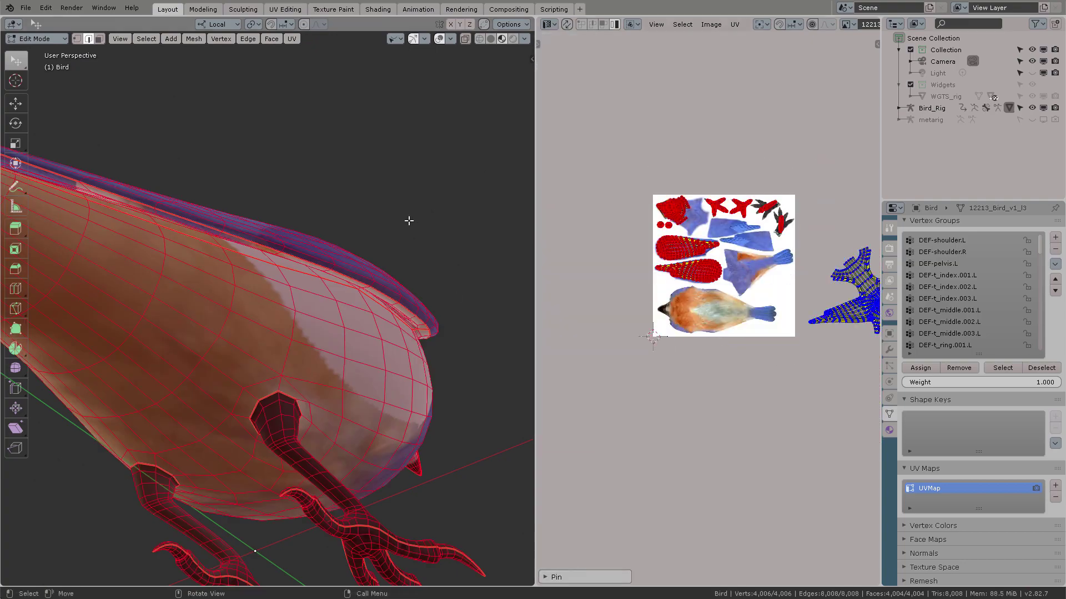
pyautogui.click(734, 25)
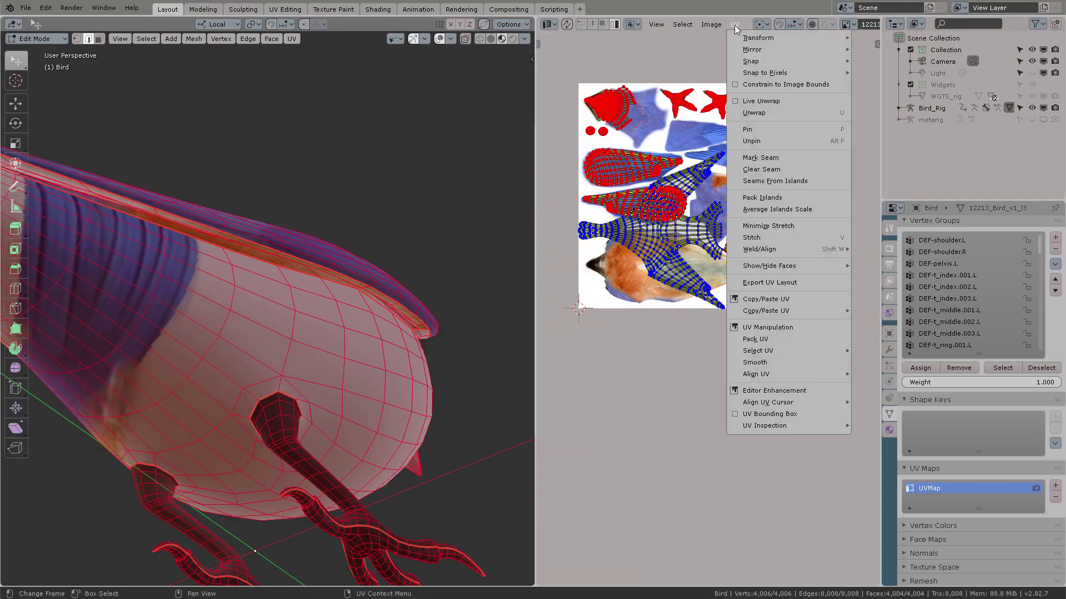
pyautogui.click(753, 166)
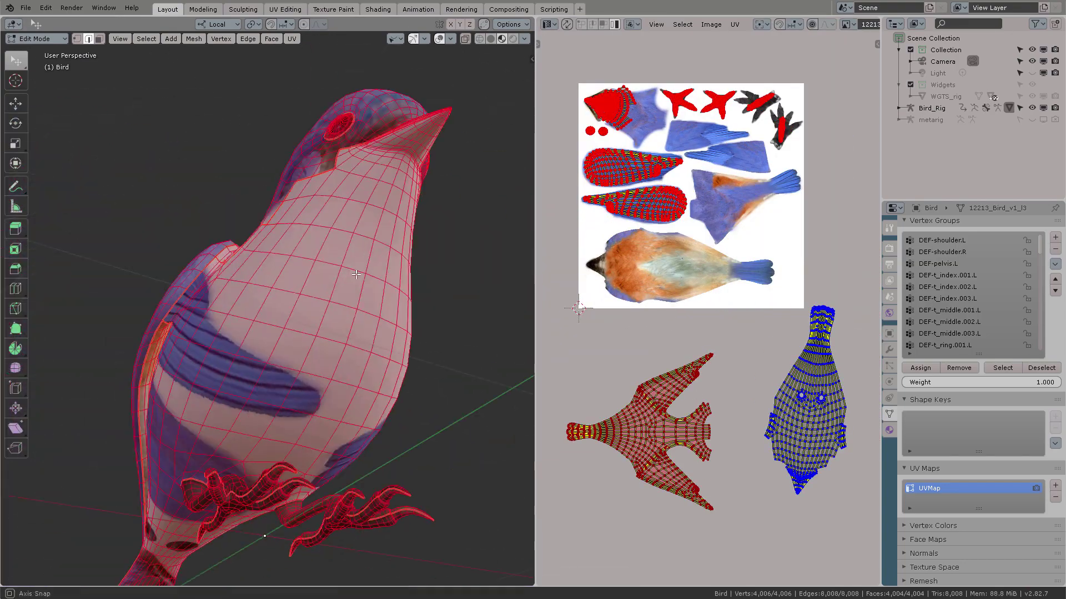
pyautogui.press('g')
pyautogui.click(735, 277)
pyautogui.hotkey('ctrl', 'space')
pyautogui.scroll(5, 735, 278)
pyautogui.press('s')
pyautogui.click(623, 268)
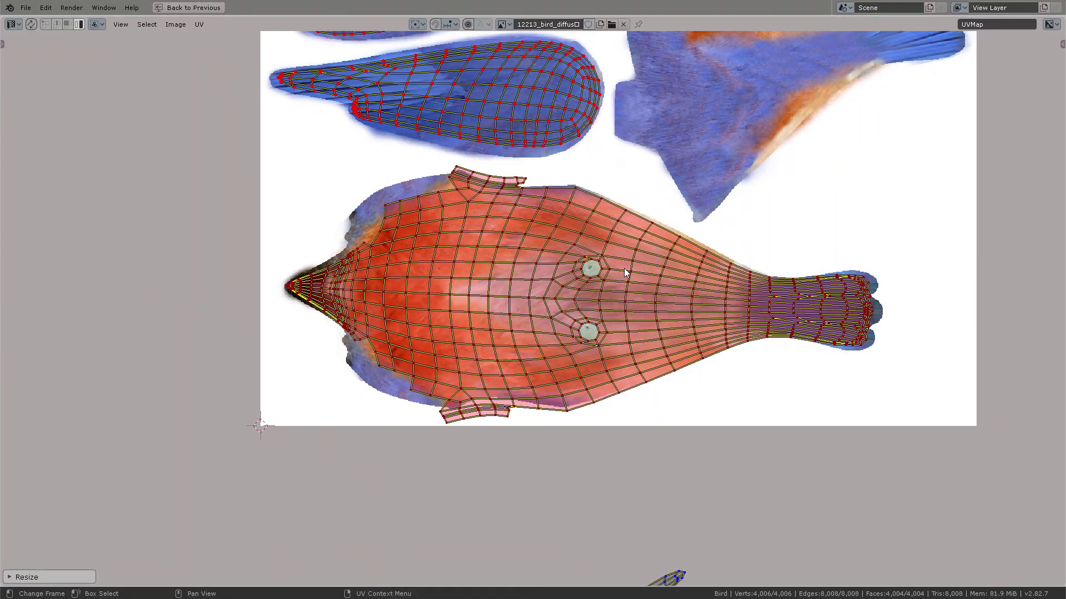
# Move the back island beside the tail image and set the sticky selection mode to Disabled.
pyautogui.scroll(-3, 624, 268)
pyautogui.press('l')
pyautogui.press('g')
pyautogui.click(709, 245)
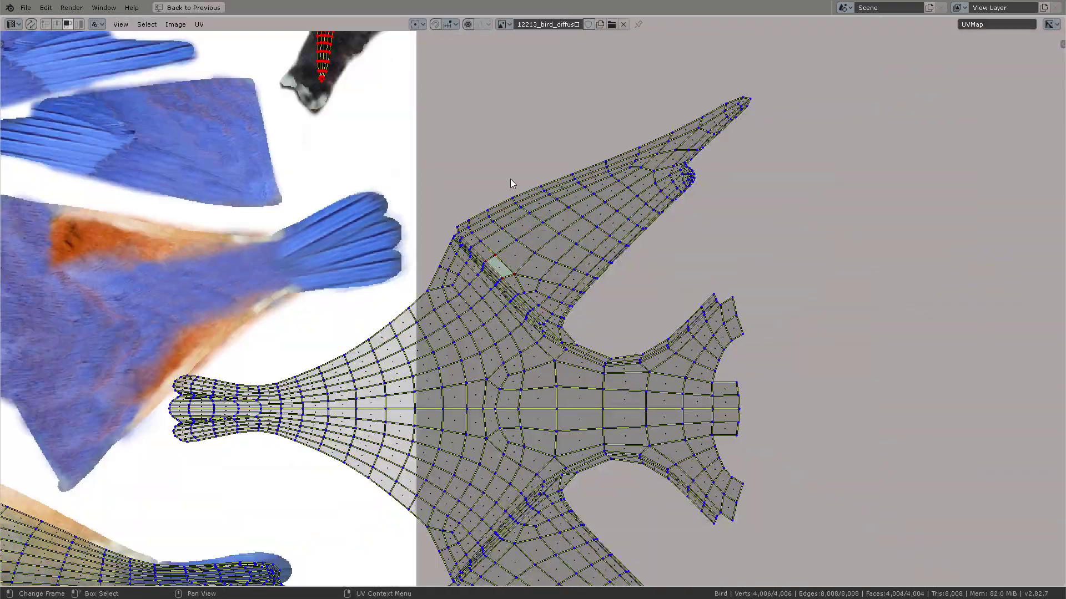
pyautogui.click(97, 25)
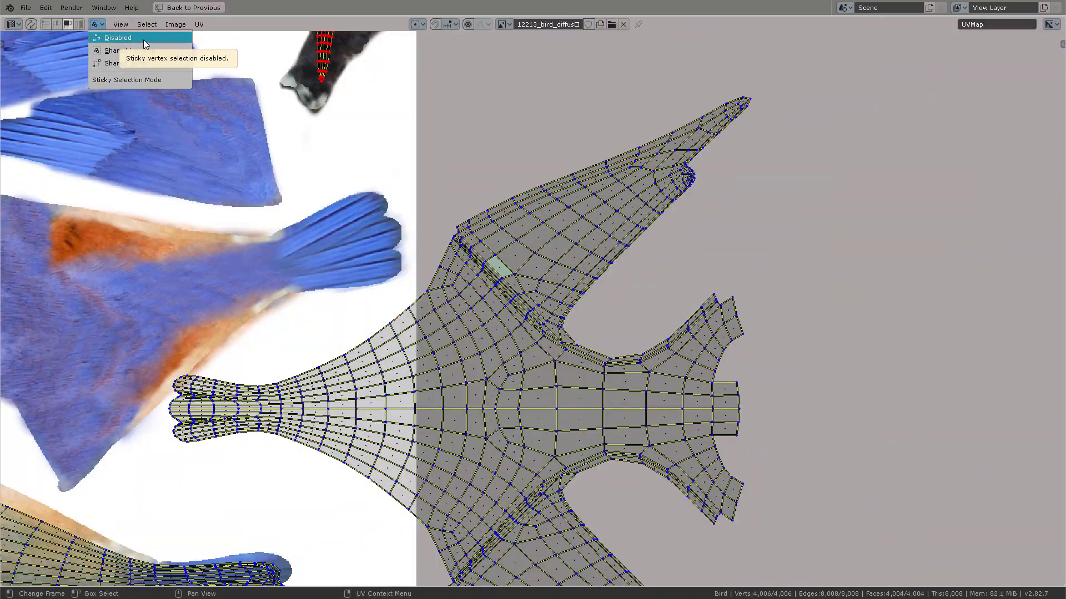
pyautogui.click(144, 44)
pyautogui.click(504, 239)
pyautogui.press('g')
pyautogui.rightClick(499, 161)
# Detach the first wing's faces from the back island and fit them by moving and rotating over the lower small wing image.
pyautogui.scroll(2, 488, 238)
pyautogui.keyDown('ctrl'); pyautogui.moveTo(405, 161); pyautogui.dragTo(447, 233, button='right'); pyautogui.keyUp('ctrl')
pyautogui.press('g')
pyautogui.press('c')
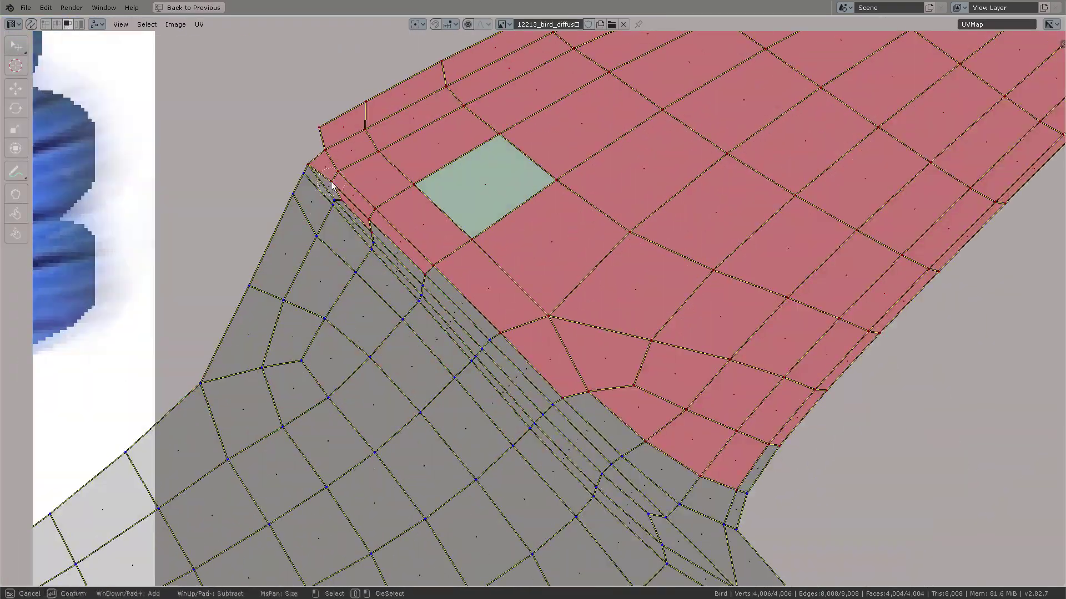
pyautogui.scroll(-7, 669, 533)
pyautogui.press('g')
pyautogui.click(664, 217)
pyautogui.press('r')
pyautogui.click(371, 195)
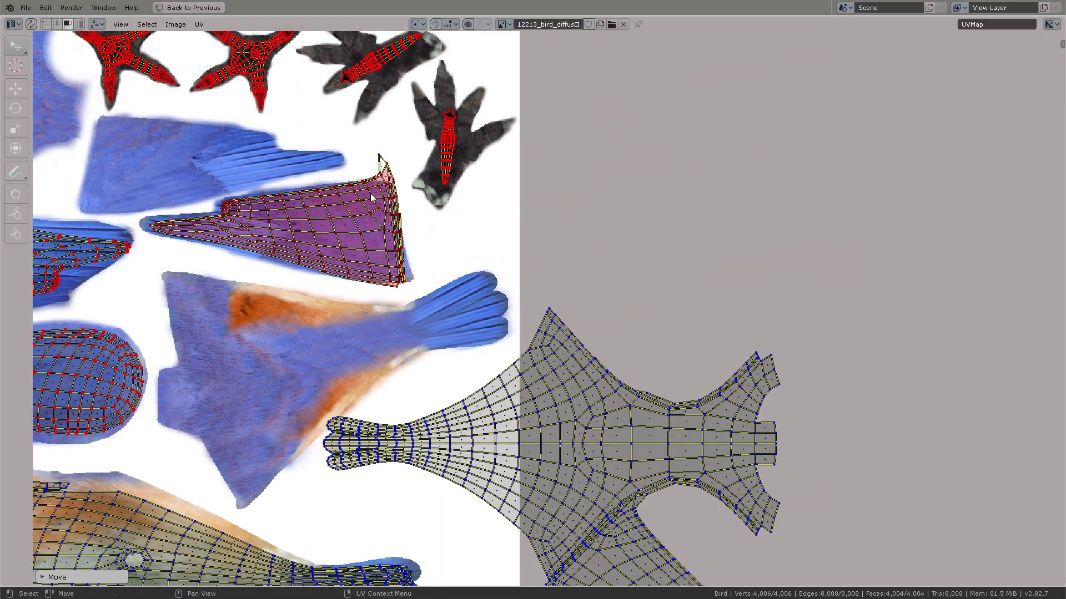
# Circle-select the remaining wing's faces on the back island, then move and rotate them over the upper small wing image.
pyautogui.scroll(7, 578, 278)
pyautogui.press('c')
pyautogui.moveTo(294, 388); pyautogui.dragTo(474, 206)
pyautogui.scroll(-3, 449, 461)
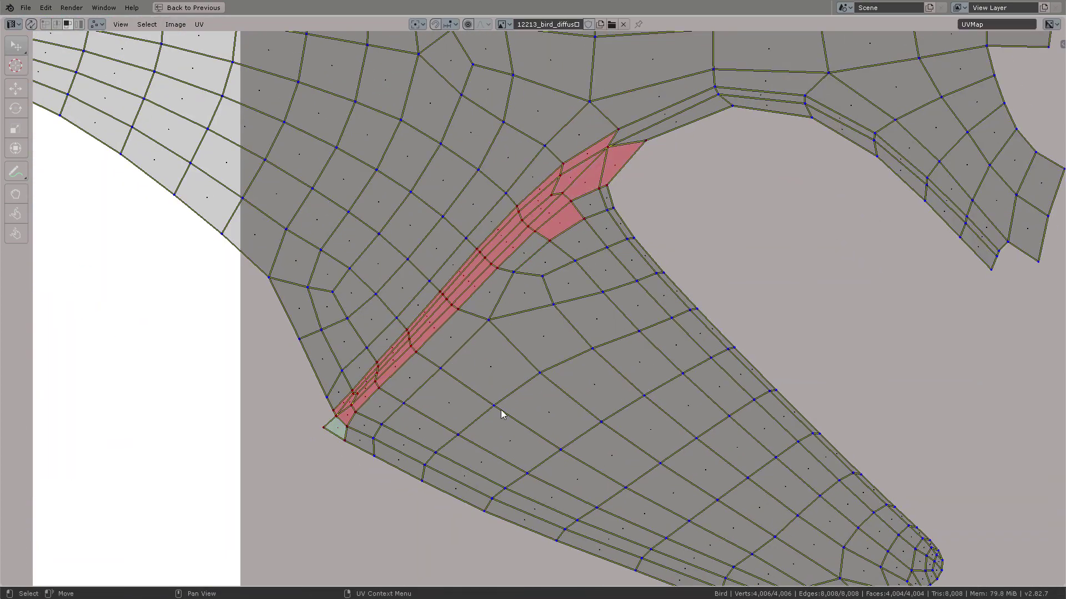
pyautogui.press('c')
pyautogui.moveTo(502, 414)
pyautogui.mouseDown()
pyautogui.moveTo(663, 374)
pyautogui.moveTo(832, 508)
pyautogui.mouseUp()
pyautogui.scroll(-6, 582, 335)
pyautogui.press('g')
pyautogui.click(732, 135)
pyautogui.press('r')
pyautogui.click(720, 128)
pyautogui.press('g')
pyautogui.click(531, 202)
# Scale the upper small wing island along Y to fit its image and tuck in the other wing's protruding corner.
pyautogui.scroll(4, 530, 202)
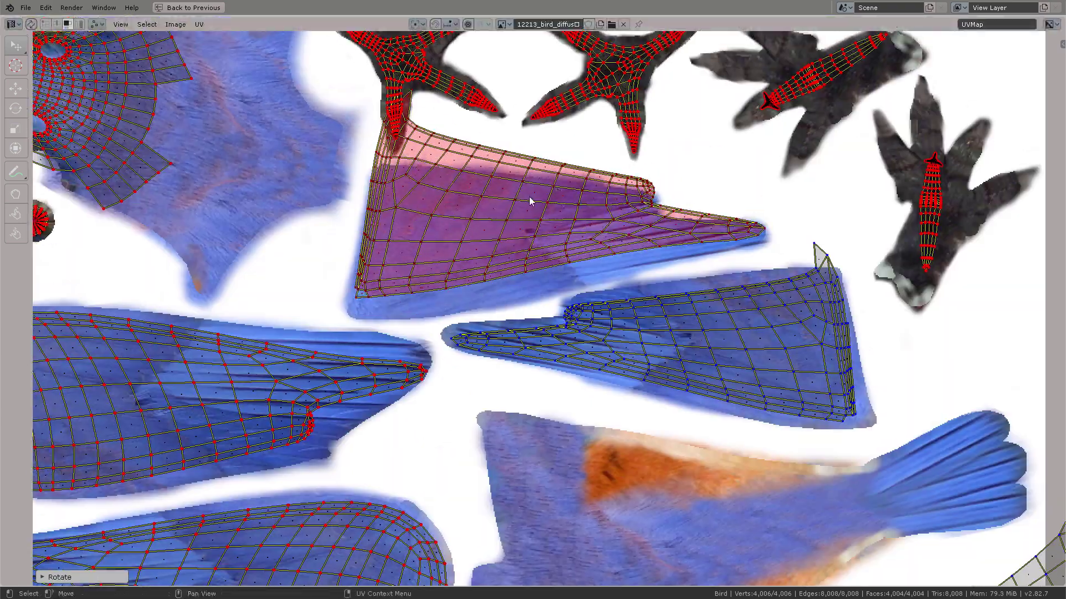
pyautogui.press('s')
pyautogui.press('y')
pyautogui.click(557, 192)
pyautogui.hotkey('alt', 'a')
pyautogui.moveTo(766, 272); pyautogui.dragTo(560, 242, button='middle')
pyautogui.moveTo(633, 215); pyautogui.dragTo(641, 238)
pyautogui.scroll(-4, 610, 238)
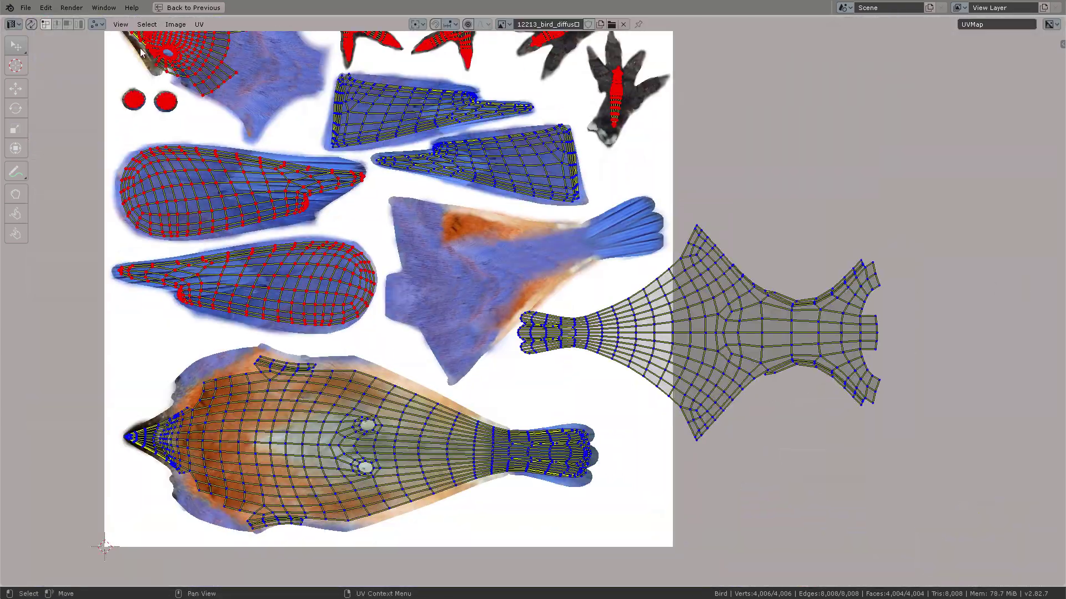
# Rotate the remaining back island 180 degrees and move it over the blue back and tail image.
pyautogui.click(78, 24)
pyautogui.click(666, 330)
pyautogui.press('r')
pyautogui.press('1')
pyautogui.press('8')
pyautogui.press('0')
pyautogui.press('Return')
pyautogui.press('g')
pyautogui.click(622, 289)
pyautogui.moveTo(621, 277); pyautogui.dragTo(686, 342, button='middle')
# Circle-select the neck faces of the back island, then move and rotate them against the rear edge of the head island.
pyautogui.click(71, 26)
pyautogui.press('c')
pyautogui.moveTo(540, 300); pyautogui.dragTo(547, 369)
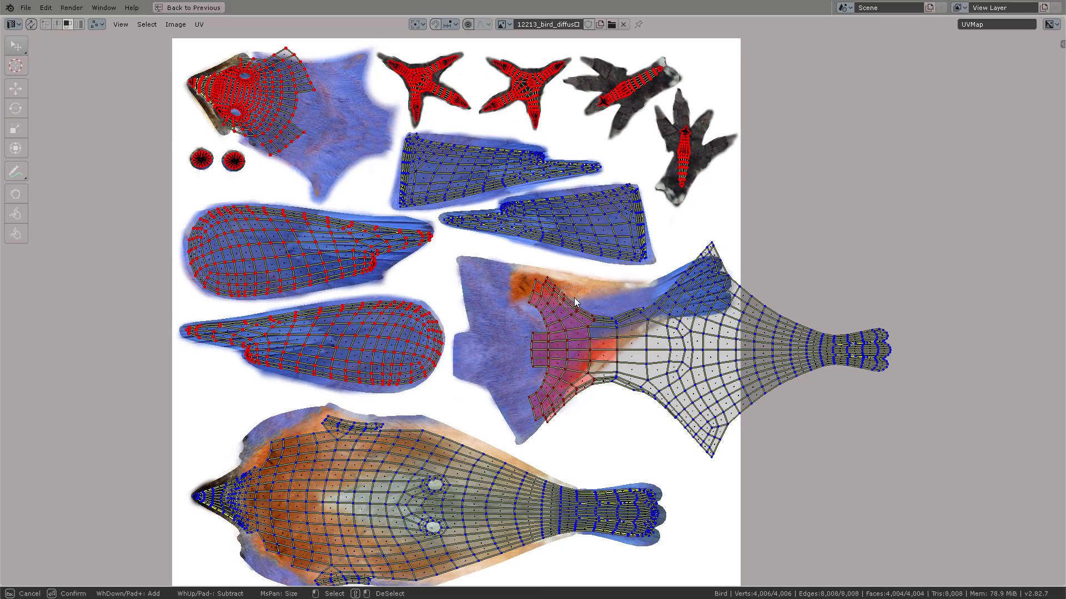
pyautogui.press('Escape')
pyautogui.press('g')
pyautogui.click(370, 107)
pyautogui.press('r')
pyautogui.click(471, 242)
pyautogui.press('g')
pyautogui.click(461, 244)
# Switch to vertex selection and stitch the neck faces to the head island.
pyautogui.click(46, 25)
pyautogui.scroll(3, 437, 222)
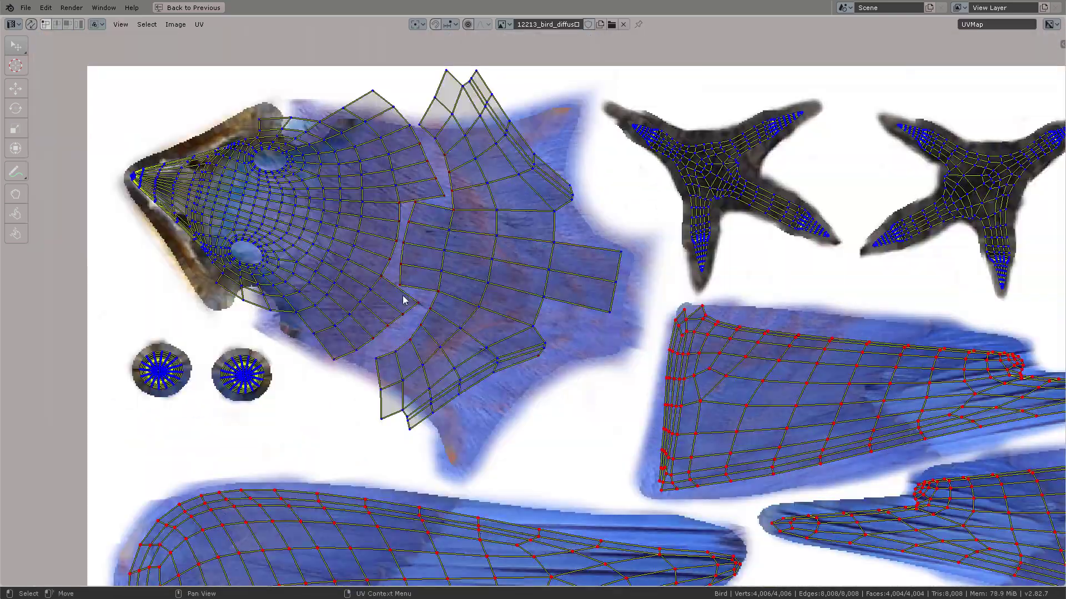
pyautogui.scroll(-1, 424, 253)
pyautogui.click(198, 24)
pyautogui.click(216, 238)
pyautogui.scroll(4, 438, 214)
# Try to merge the head and neck UVs by distance.
pyautogui.click(199, 24)
pyautogui.click(368, 261)
pyautogui.hotkey('ctrl', 'z')
# Weld the remaining separate vertices along the border between the head and neck UVs.
pyautogui.click(198, 24)
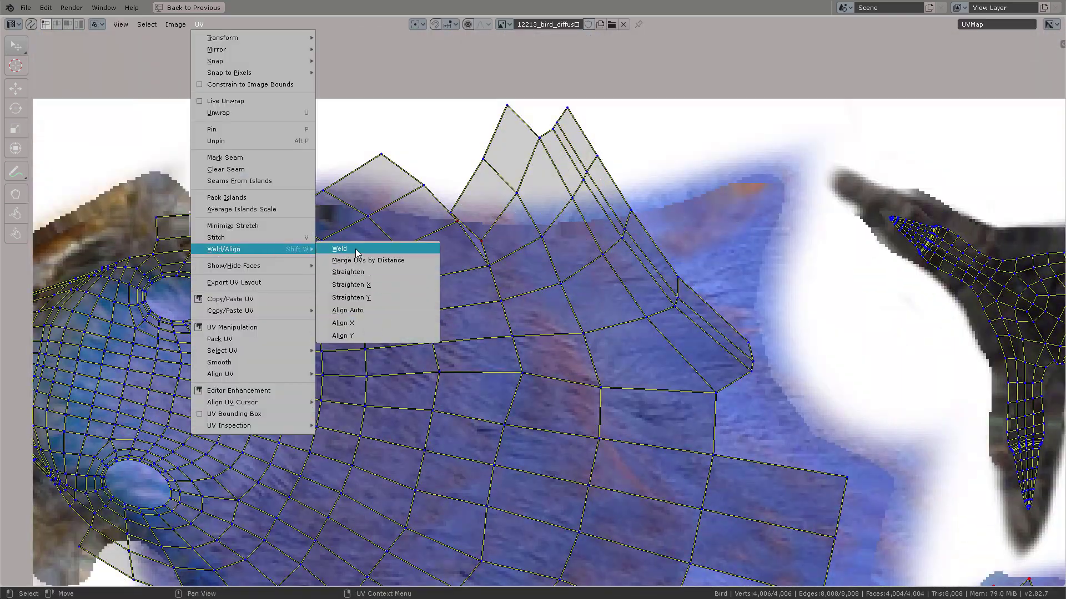
pyautogui.click(356, 253)
pyautogui.click(199, 25)
pyautogui.click(344, 251)
pyautogui.scroll(-4, 423, 205)
pyautogui.scroll(5, 400, 353)
pyautogui.click(198, 24)
pyautogui.click(344, 250)
pyautogui.scroll(-6, 503, 327)
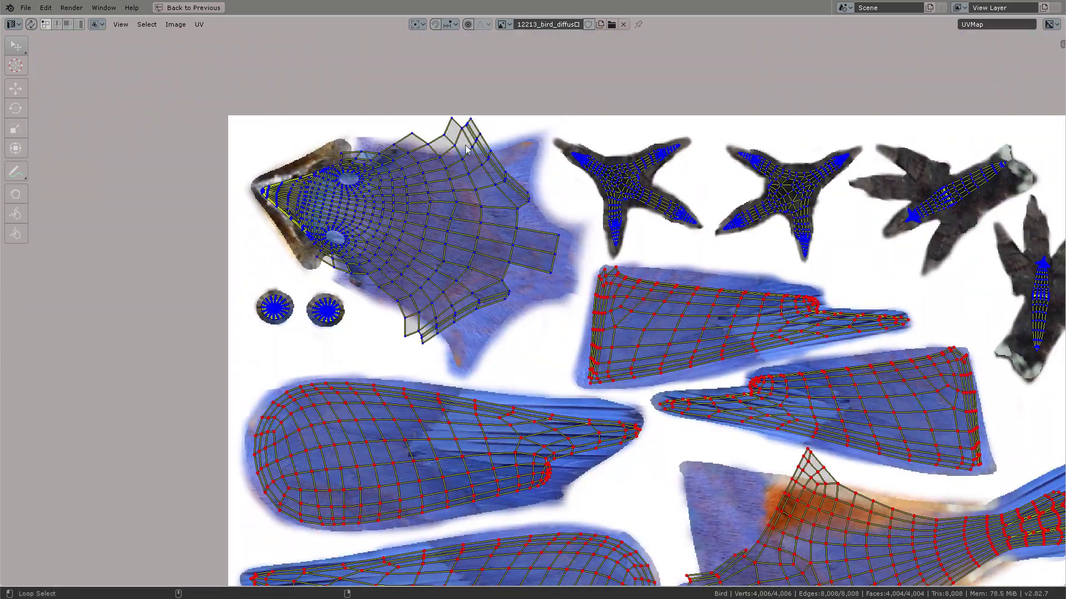
# Enable proportional editing and pull the neck's upper corner UVs inside the blue head image.
pyautogui.moveTo(433, 106); pyautogui.dragTo(497, 167)
pyautogui.press('o')
pyautogui.press('g')
pyautogui.click(468, 171)
pyautogui.click(405, 336)
pyautogui.press('g')
pyautogui.hotkey('ctrl', 'z')
# Move the two eye islands aside and shape the neck's lower corner UVs into the blue head image with proportional editing.
pyautogui.moveTo(249, 283); pyautogui.dragTo(351, 333)
pyautogui.press('p')
pyautogui.click(405, 335)
pyautogui.press('g')
pyautogui.click(438, 319)
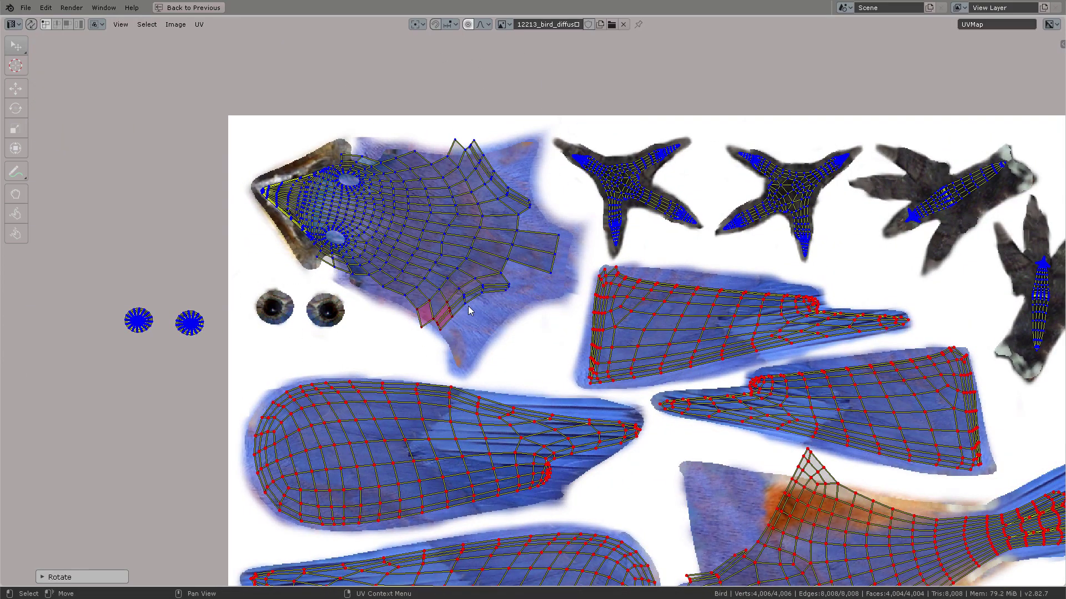
pyautogui.press('g')
pyautogui.click(422, 331)
# Restore the split layout, check the textured bird in Object Mode and return to Edit Mode.
pyautogui.scroll(-5, 524, 195)
pyautogui.press('Home')
pyautogui.hotkey('ctrl', 'space')
pyautogui.press('Tab')
pyautogui.moveTo(259, 291); pyautogui.dragTo(322, 388, button='middle')
pyautogui.hotkey('ctrl', 'Tab')
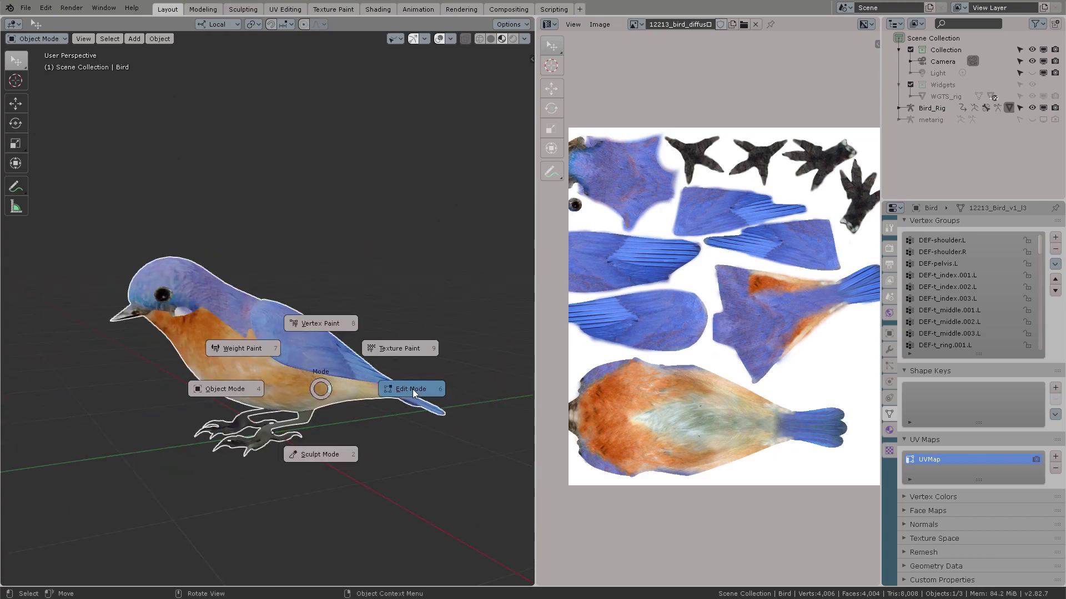
pyautogui.click(412, 388)
# Resize the narrow claw-ended island over its foot image and check the bird in Object Mode.
pyautogui.scroll(5, 855, 172)
pyautogui.press('l')
pyautogui.press('g')
pyautogui.moveTo(233, 333); pyautogui.dragTo(311, 355, button='middle')
pyautogui.scroll(-5, 833, 245)
pyautogui.moveTo(833, 244); pyautogui.dragTo(792, 328, button='middle')
pyautogui.press('a')
pyautogui.scroll(5, 781, 269)
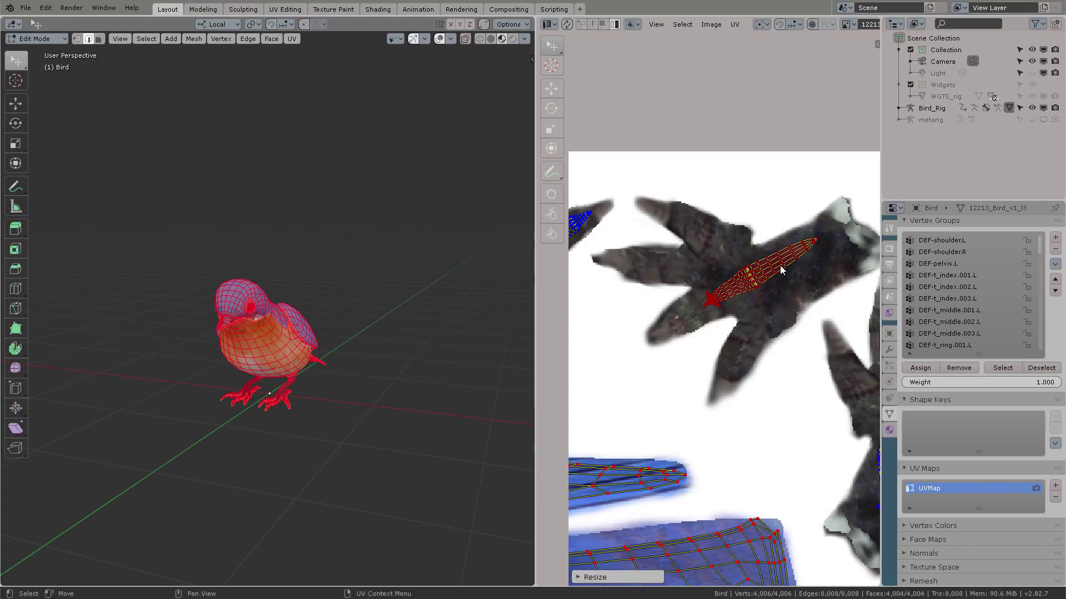
pyautogui.press('Tab')
pyautogui.moveTo(278, 339); pyautogui.dragTo(391, 311, button='middle')
pyautogui.scroll(3, 373, 275)
pyautogui.scroll(-4, 744, 310)
# Move the UVs around both eye holes of the head island outward with proportional editing.
pyautogui.press('Tab')
pyautogui.scroll(4, 748, 318)
pyautogui.scroll(-1, 748, 318)
pyautogui.press('1')
pyautogui.press('o')
pyautogui.click(763, 272)
pyautogui.press('g')
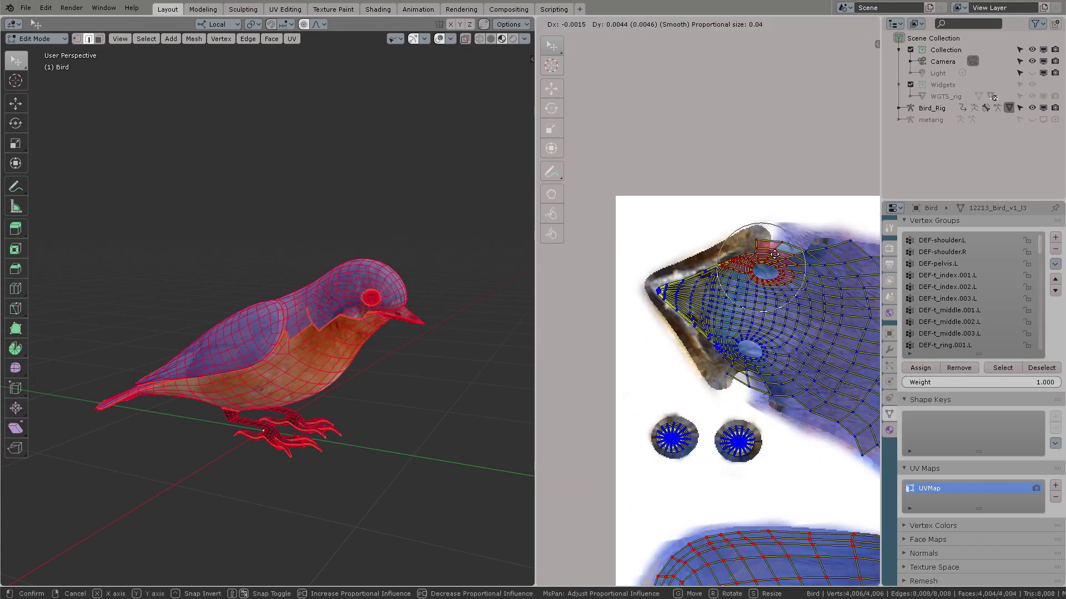
pyautogui.click(777, 249)
pyautogui.press('g')
pyautogui.press('g')
pyautogui.click(699, 265)
# Check the textured head, then relax the head island's UVs between the eye holes with an enlarged Relax brush.
pyautogui.scroll(-4, 721, 311)
pyautogui.moveTo(422, 289)
pyautogui.mouseDown(button='middle')
pyautogui.moveTo(305, 285)
pyautogui.moveTo(310, 356)
pyautogui.moveTo(425, 278)
pyautogui.mouseUp(button='middle')
pyautogui.press('Tab')
pyautogui.scroll(6, 666, 239)
pyautogui.press('Tab')
pyautogui.press('Tab')
pyautogui.press('Tab')
pyautogui.moveTo(666, 277); pyautogui.dragTo(713, 279, button='middle')
pyautogui.click(551, 213)
pyautogui.press('f')
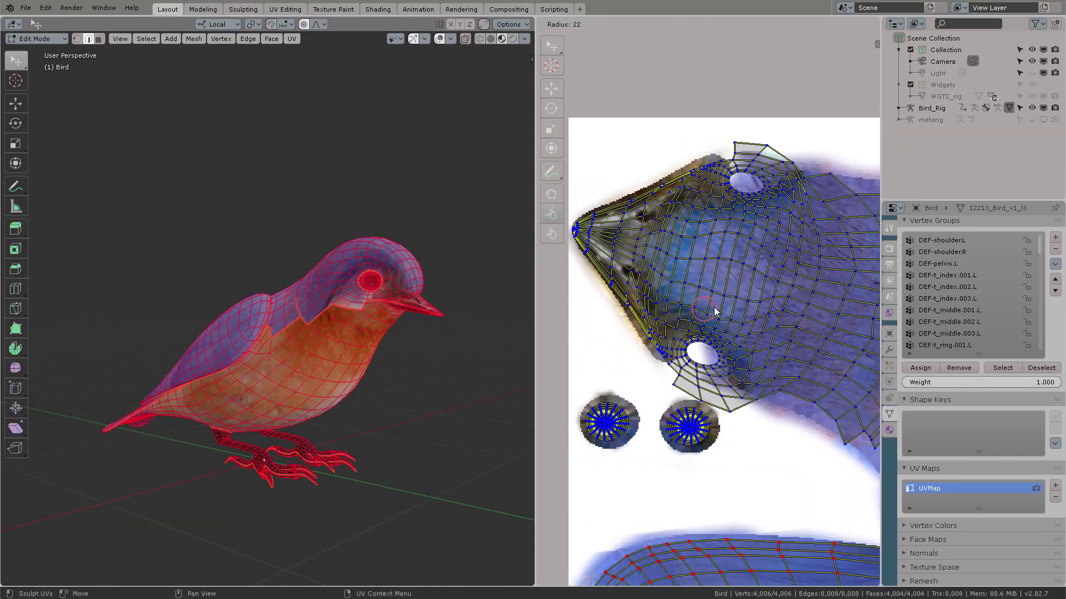
pyautogui.click(744, 309)
pyautogui.moveTo(721, 305); pyautogui.dragTo(803, 222)
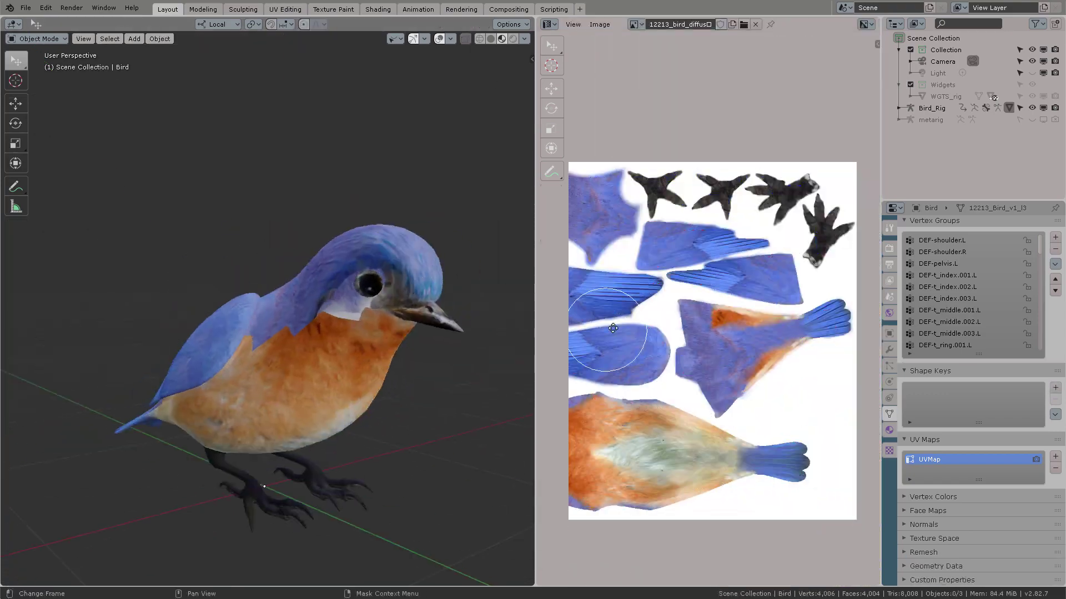
# In Texture Paint mode, clone over the white patch below the eye with a 16 px brush at 0.797 strength.
pyautogui.press('Tab')
pyautogui.scroll(5, 722, 311)
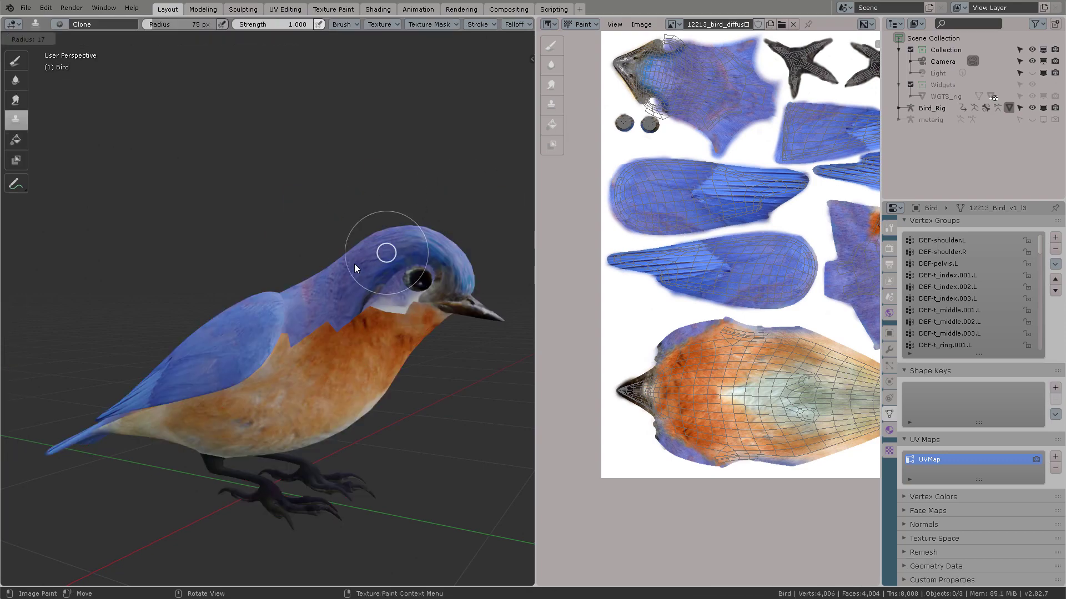
pyautogui.moveTo(399, 302); pyautogui.dragTo(304, 264, button='middle')
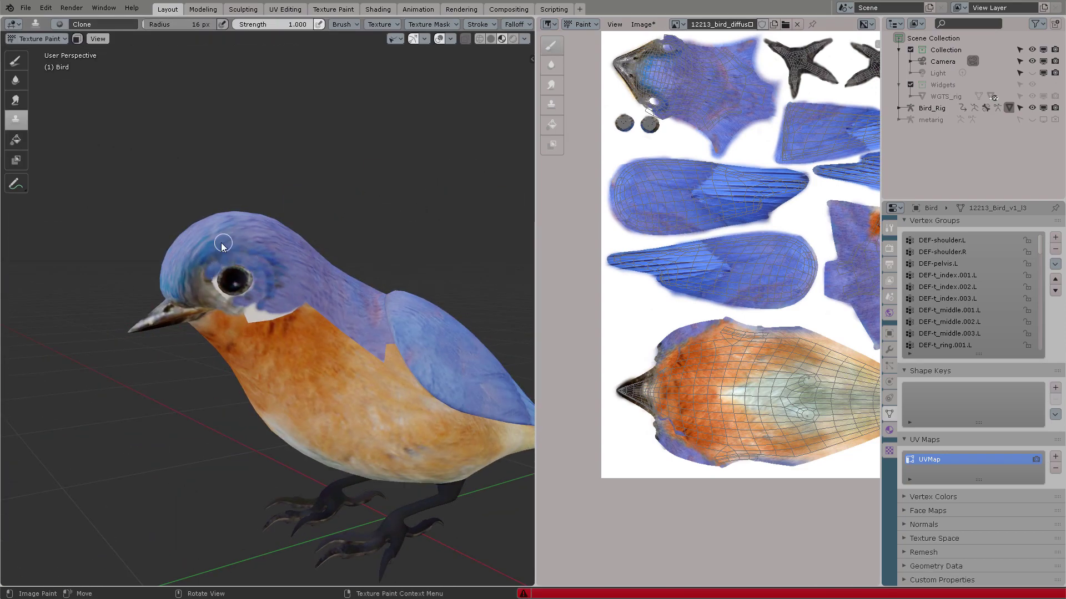
pyautogui.moveTo(269, 248); pyautogui.dragTo(258, 235, button='middle')
pyautogui.moveTo(228, 300); pyautogui.dragTo(254, 307)
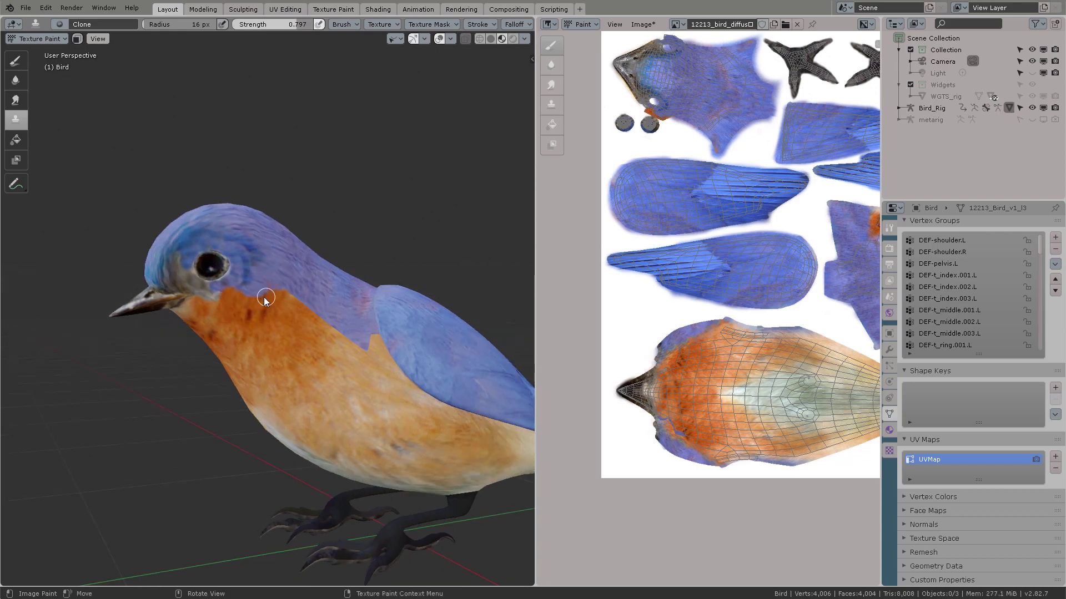
# Save the file and clone over the jagged border between the blue neck and orange breast on the bird's side.
pyautogui.moveTo(266, 300); pyautogui.dragTo(408, 319, button='middle')
pyautogui.hotkey('ctrl', 's')
pyautogui.scroll(2, 411, 308)
pyautogui.moveTo(319, 326); pyautogui.dragTo(194, 352, button='middle')
pyautogui.scroll(-2, 272, 337)
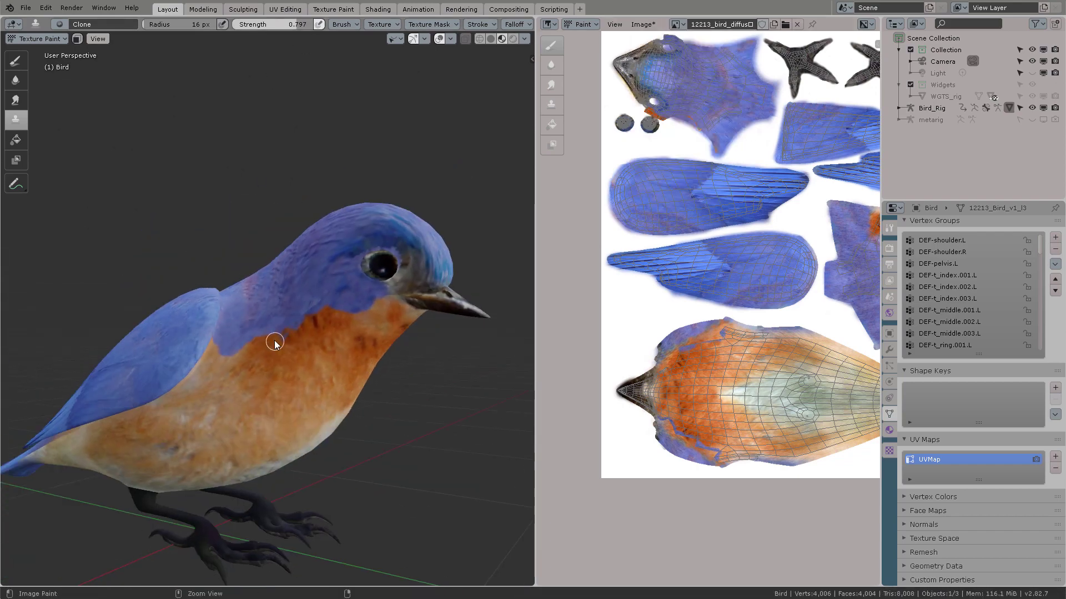
pyautogui.moveTo(326, 339); pyautogui.dragTo(187, 383, button='middle')
pyautogui.scroll(3, 266, 322)
pyautogui.scroll(2, 187, 388)
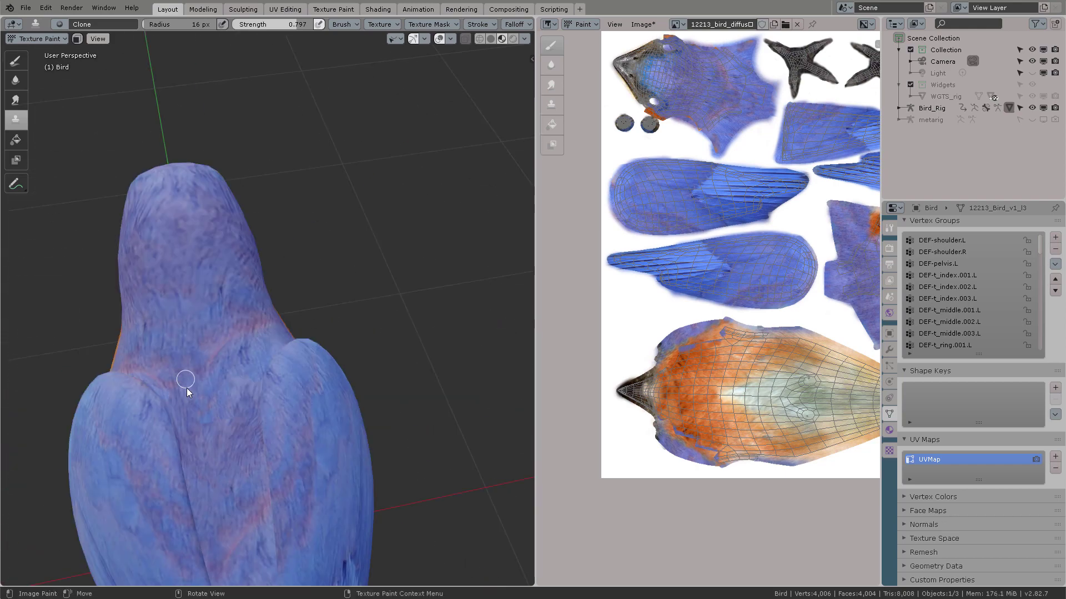
# Check the repainted back, neck and side of the bird, and save the blend file.
pyautogui.moveTo(247, 340); pyautogui.dragTo(278, 335, button='middle')
pyautogui.scroll(-3, 249, 320)
pyautogui.scroll(2, 333, 264)
pyautogui.moveTo(264, 283); pyautogui.dragTo(310, 333, button='middle')
pyautogui.scroll(-3, 231, 269)
pyautogui.hotkey('ctrl', 's')
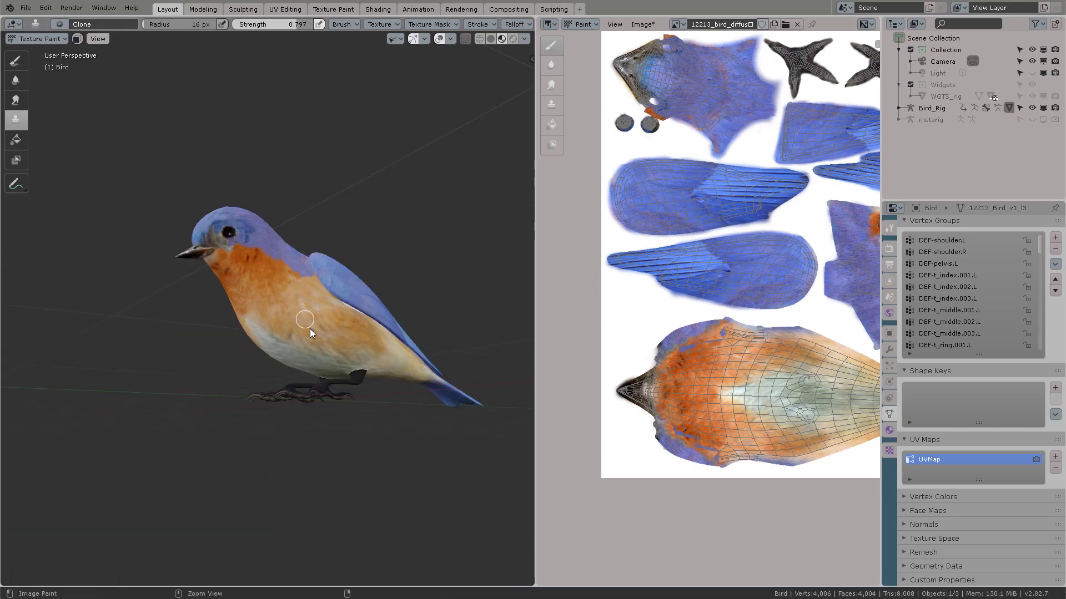
# Check the bird's front and both sides, and save the painted 12213_bird_diffuse image to disk.
pyautogui.moveTo(413, 239)
pyautogui.mouseDown(button='middle')
pyautogui.moveTo(368, 238)
pyautogui.moveTo(456, 248)
pyautogui.mouseUp(button='middle')
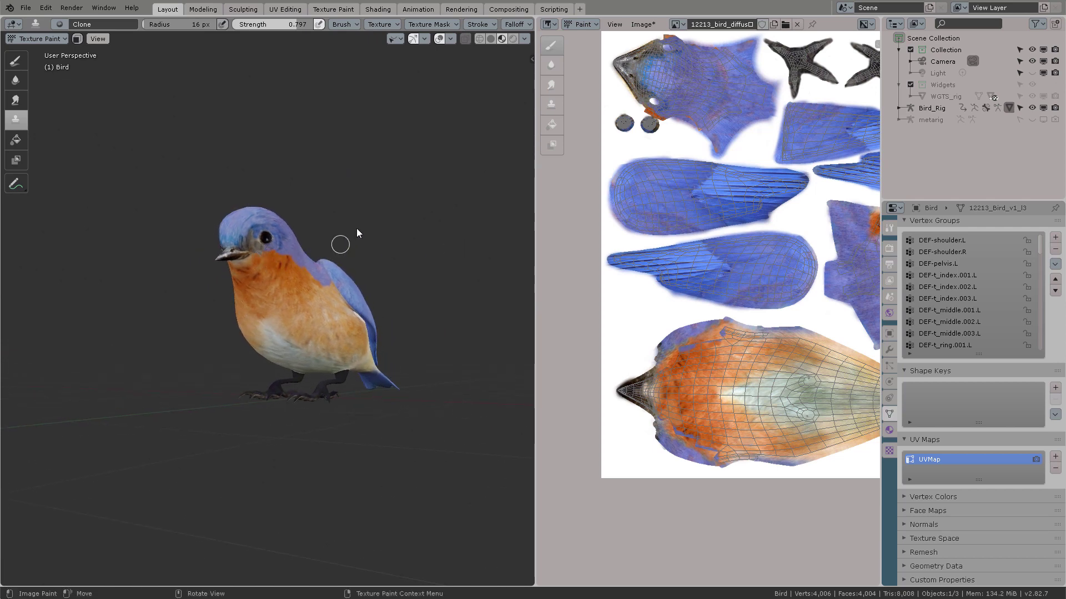
pyautogui.moveTo(357, 229); pyautogui.dragTo(415, 261, button='middle')
pyautogui.scroll(2, 415, 261)
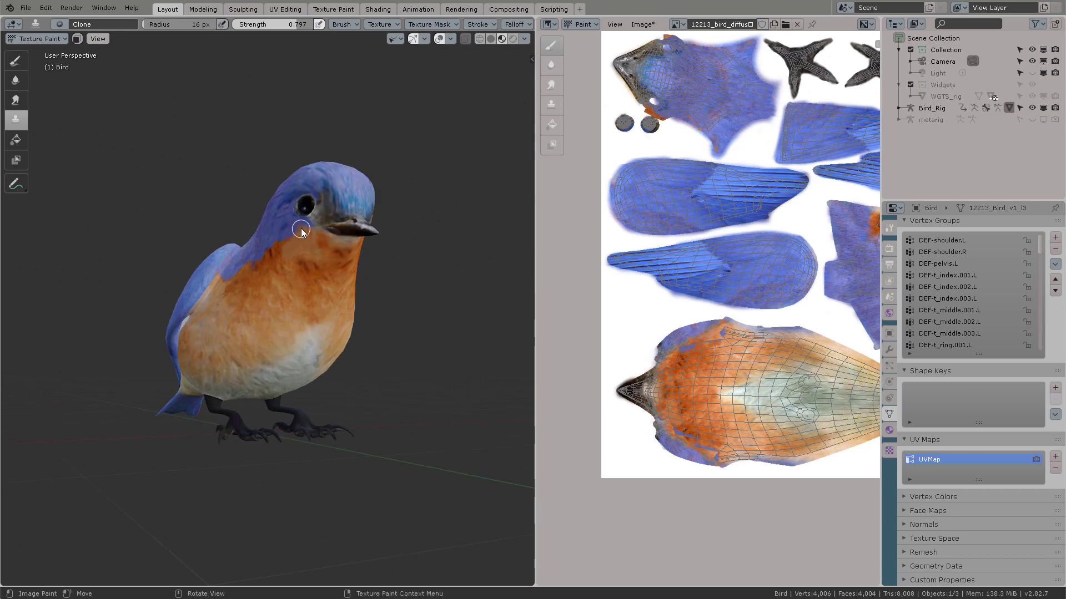
pyautogui.moveTo(451, 211); pyautogui.dragTo(605, 89, button='middle')
pyautogui.click(648, 22)
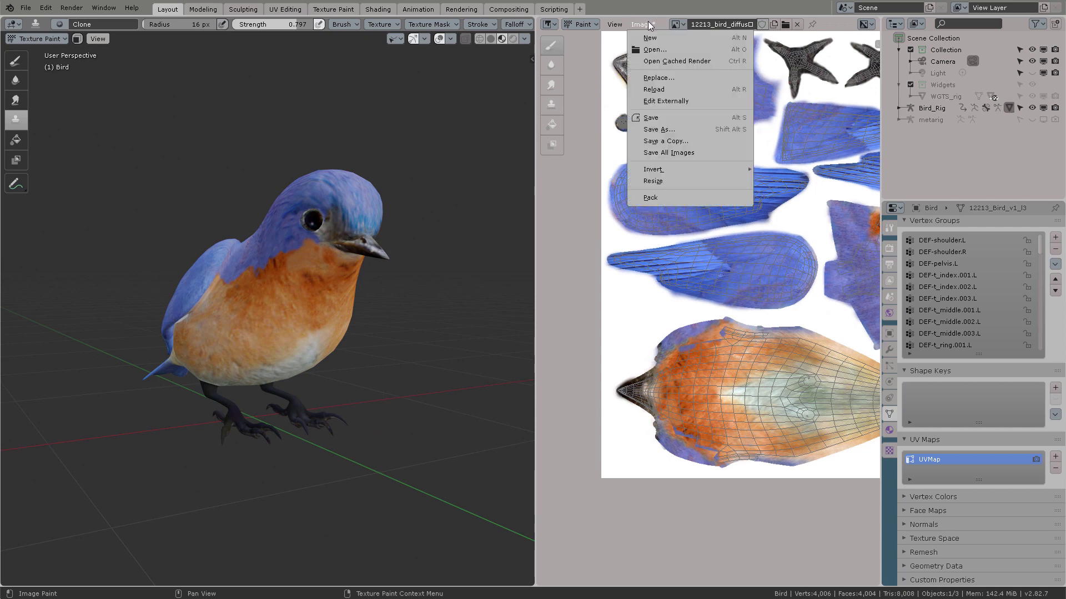
pyautogui.click(655, 117)
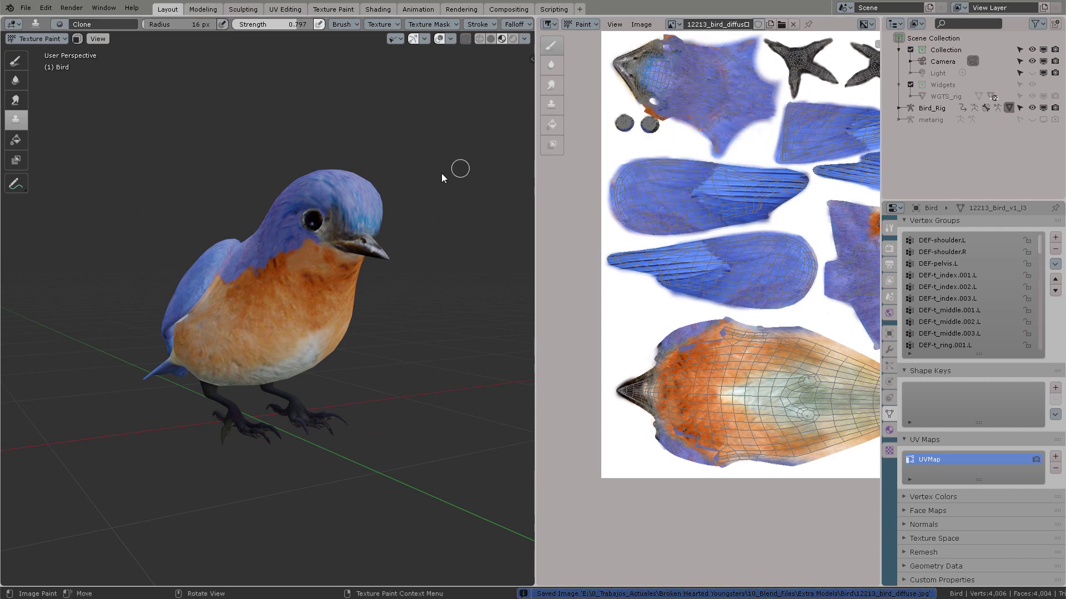
# Return the bird to Object Mode, deselect it and save the file.
pyautogui.moveTo(441, 174)
pyautogui.mouseDown(button='middle')
pyautogui.moveTo(318, 161)
pyautogui.moveTo(417, 166)
pyautogui.mouseUp(button='middle')
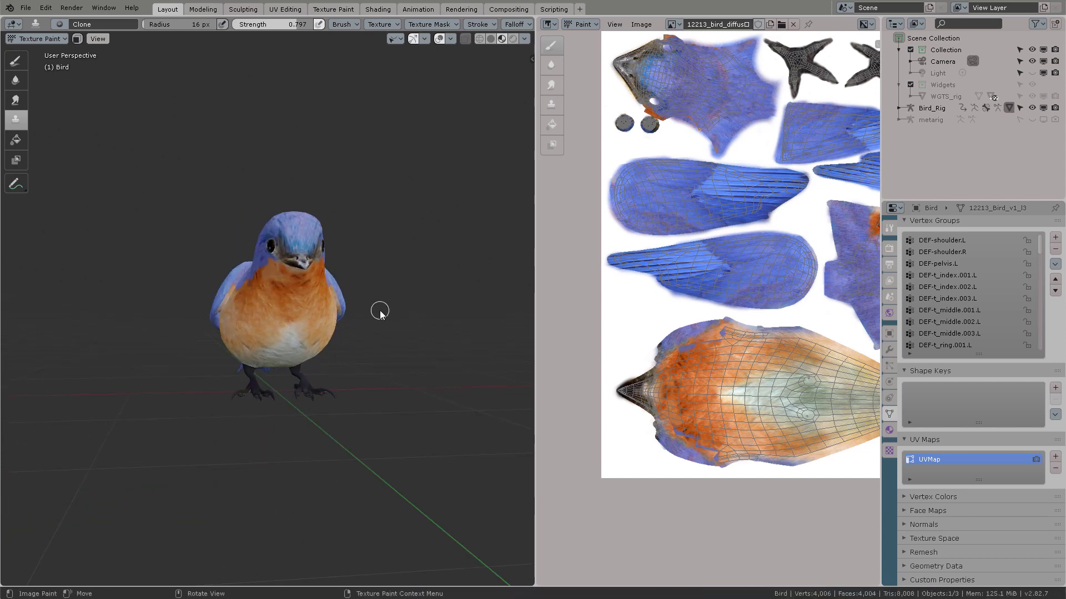
pyautogui.moveTo(380, 314); pyautogui.dragTo(432, 321, button='middle')
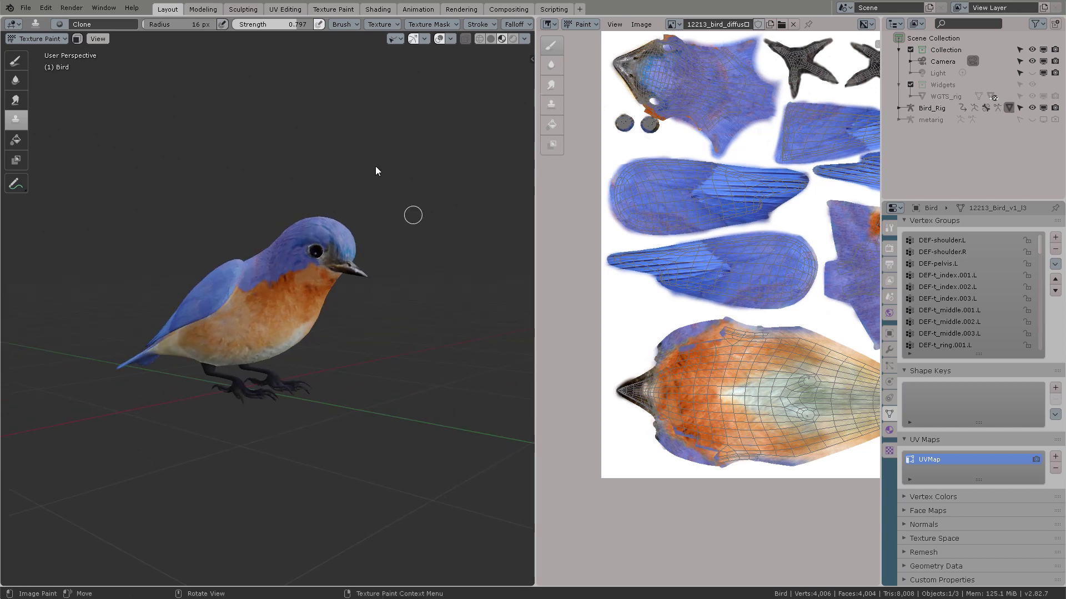
pyautogui.click(240, 151)
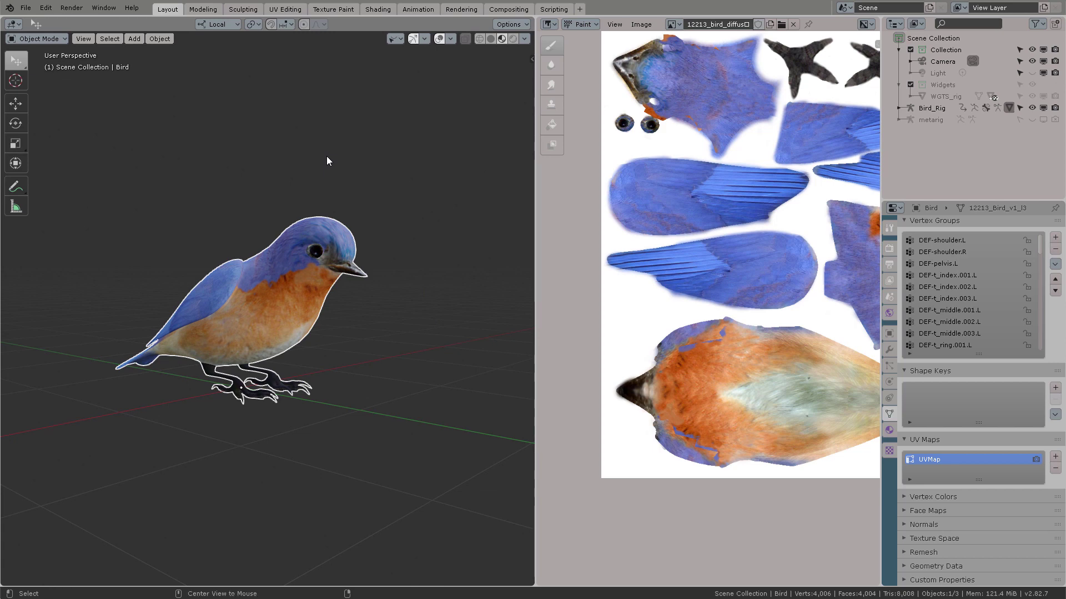
pyautogui.hotkey('alt', 'a')
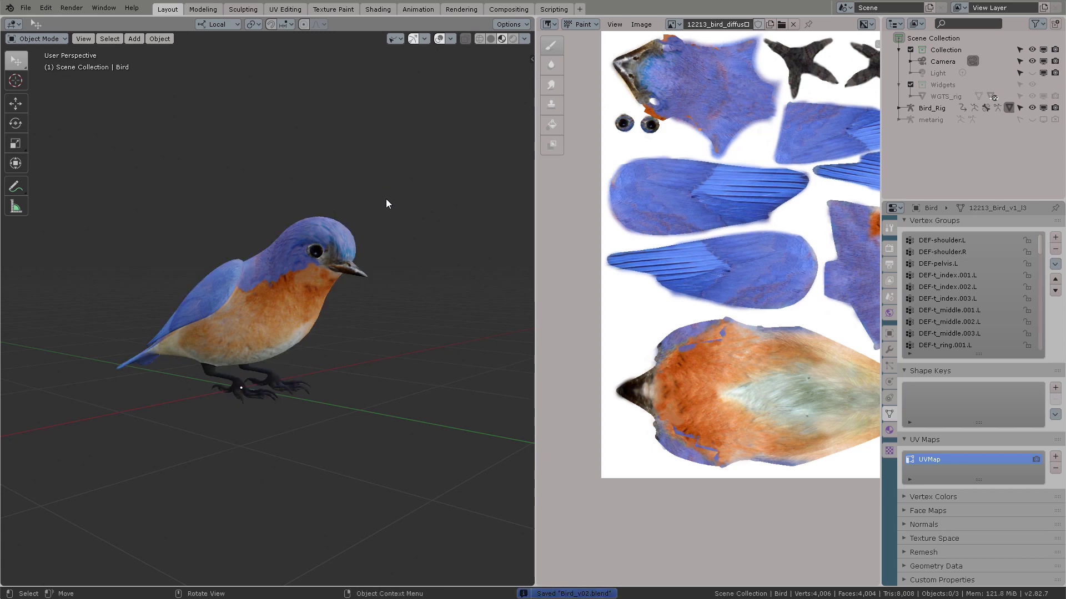
# Join the 3D viewport with the image editor so that the viewport takes over both areas.
pyautogui.moveTo(386, 203); pyautogui.dragTo(396, 204, button='middle')
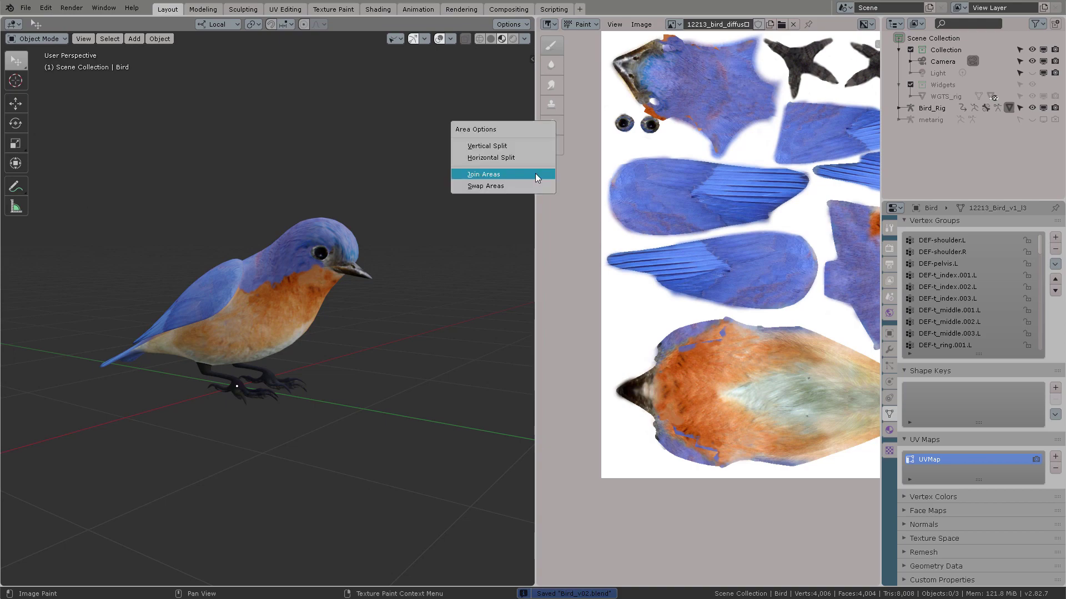
pyautogui.click(535, 173)
pyautogui.click(678, 189)
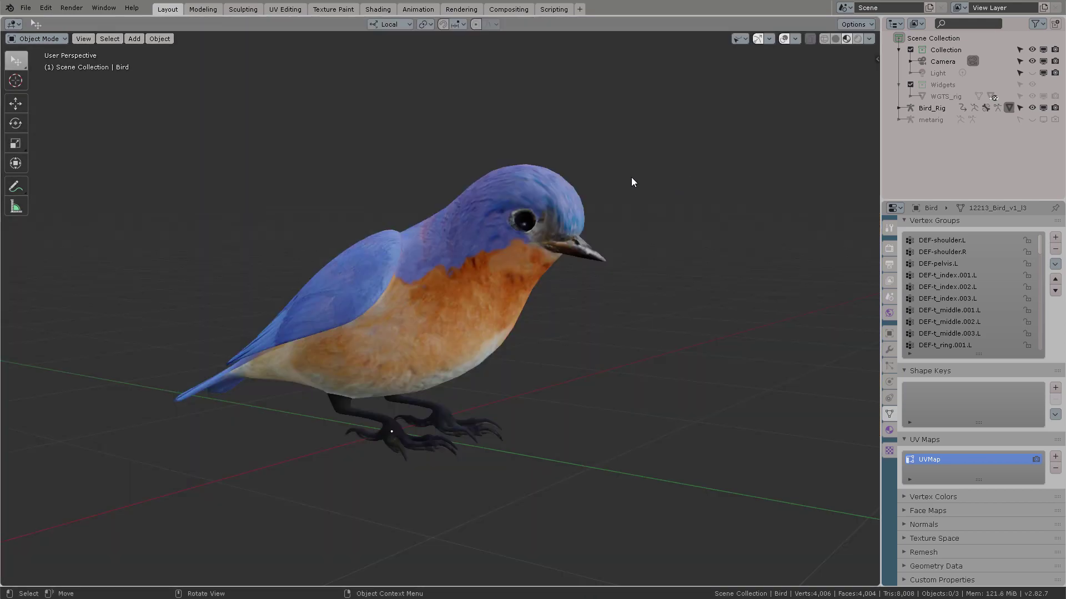
pyautogui.moveTo(631, 181); pyautogui.dragTo(582, 178, button='middle')
pyautogui.scroll(-3, 604, 187)
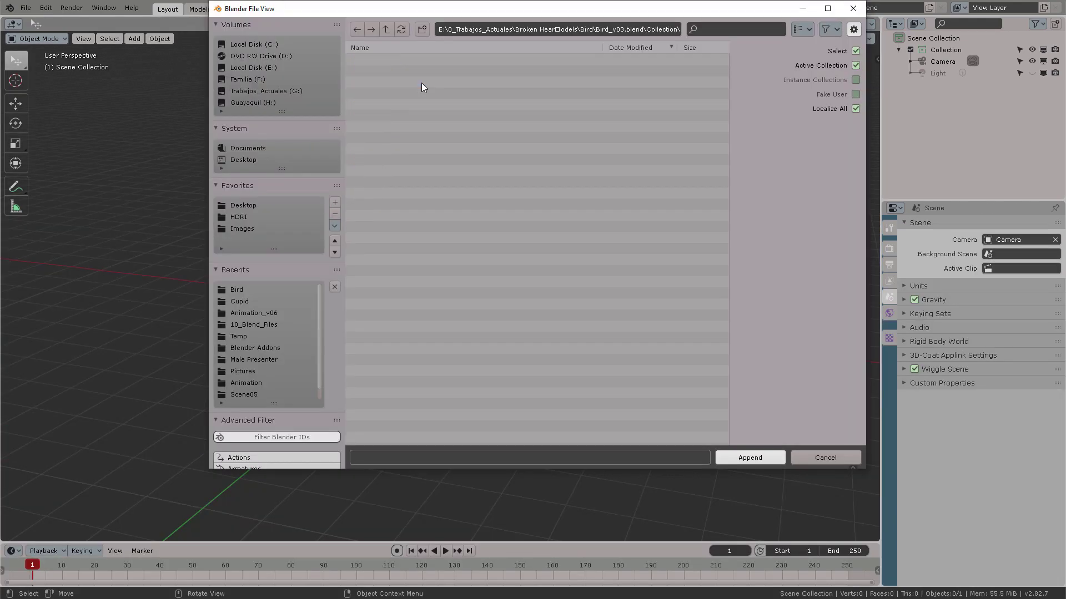
# Append the Bird collection from Bird_v03.blend to a new scene and collapse it in the outliner.
pyautogui.doubleClick(394, 59)
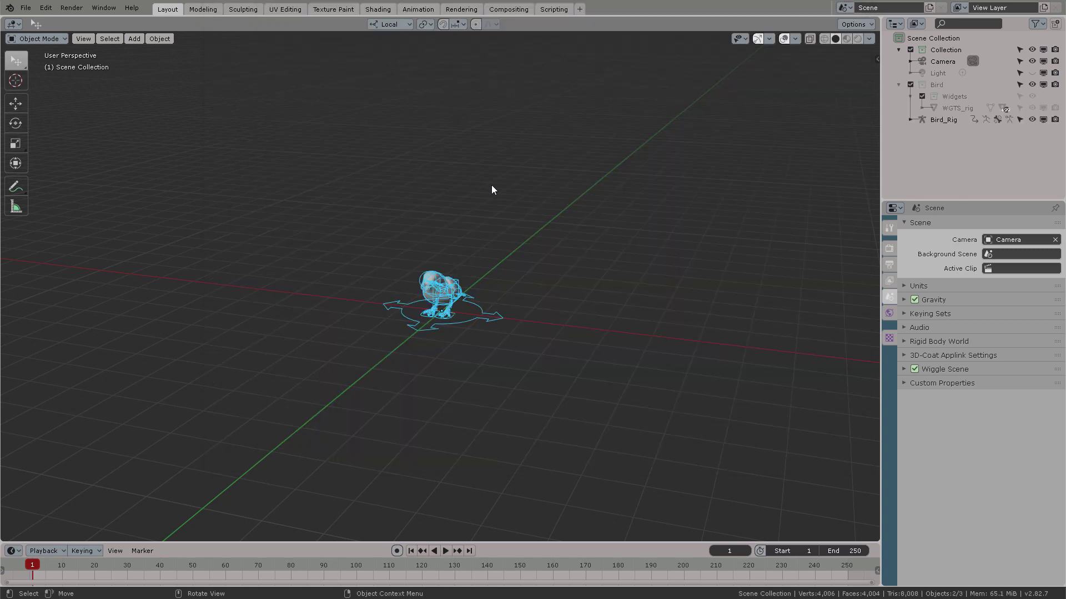
pyautogui.click(902, 84)
pyautogui.scroll(6, 594, 260)
pyautogui.moveTo(549, 270); pyautogui.dragTo(562, 240, button='middle')
pyautogui.scroll(3, 565, 240)
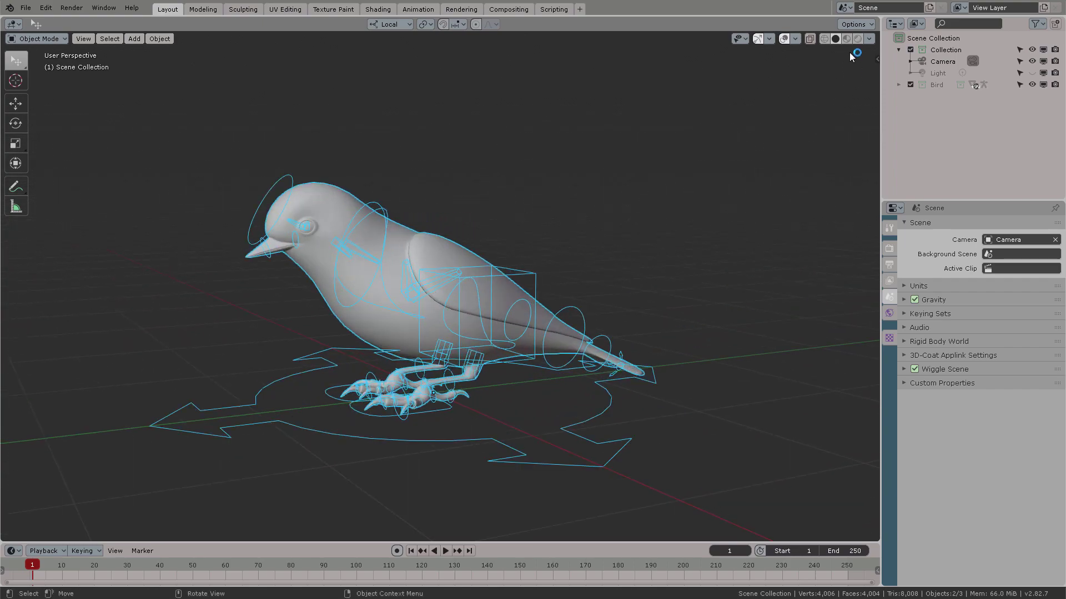
# Display the appended bird with its textures in Material Preview shading and select its rig.
pyautogui.click(846, 38)
pyautogui.moveTo(601, 179)
pyautogui.mouseDown(button='middle')
pyautogui.moveTo(710, 183)
pyautogui.moveTo(682, 180)
pyautogui.moveTo(692, 186)
pyautogui.mouseUp(button='middle')
pyautogui.scroll(-3, 635, 242)
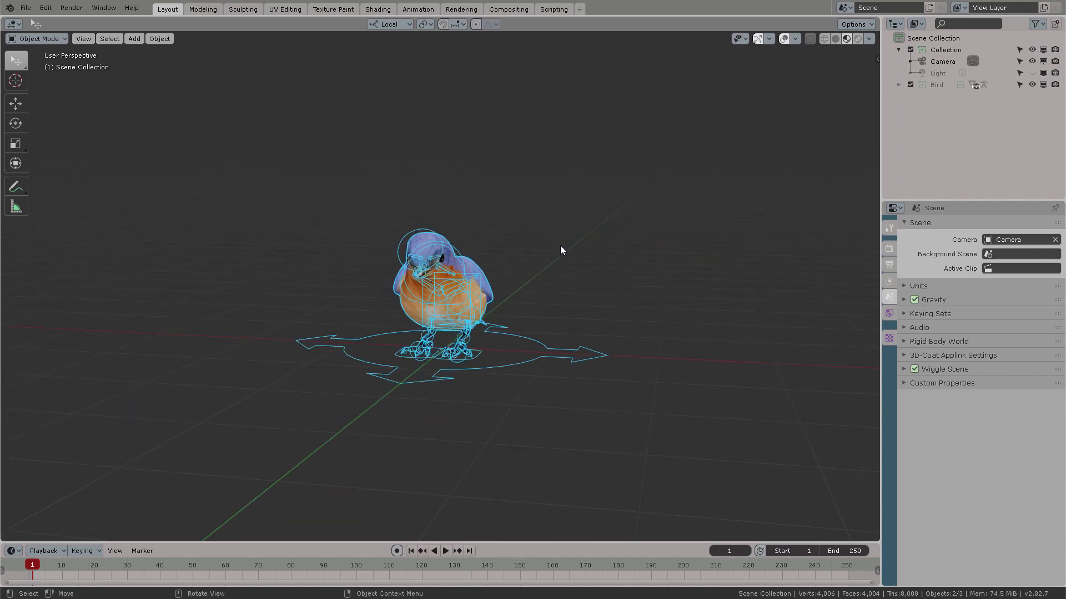
pyautogui.click(592, 262)
pyautogui.moveTo(592, 261); pyautogui.dragTo(647, 172, button='middle')
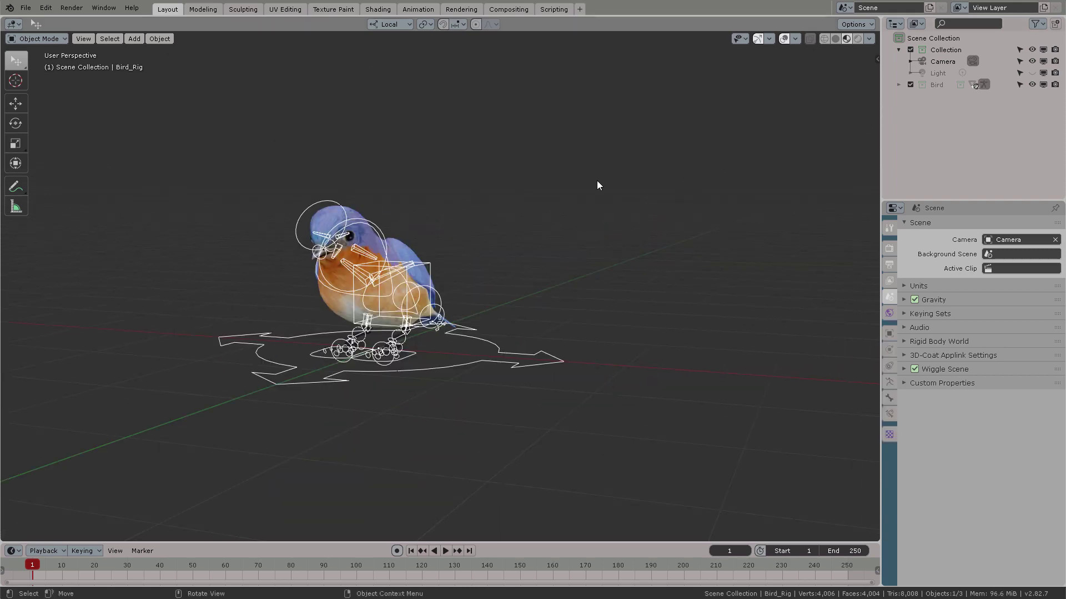
# Append a second copy of the Bird collection from Bird_v03.blend.
pyautogui.click(27, 8)
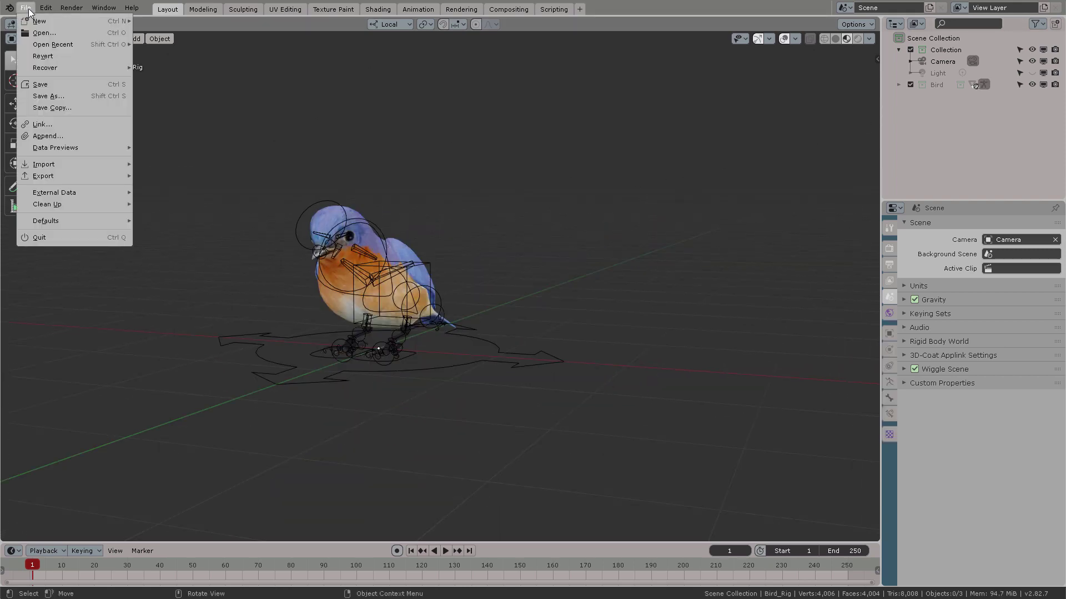
pyautogui.click(65, 136)
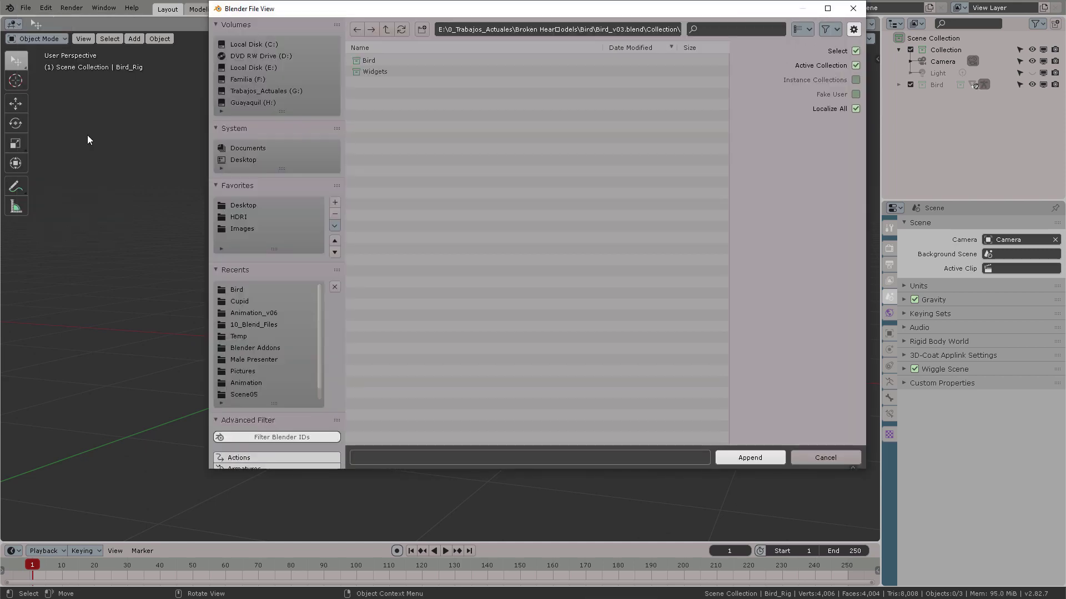
pyautogui.doubleClick(375, 62)
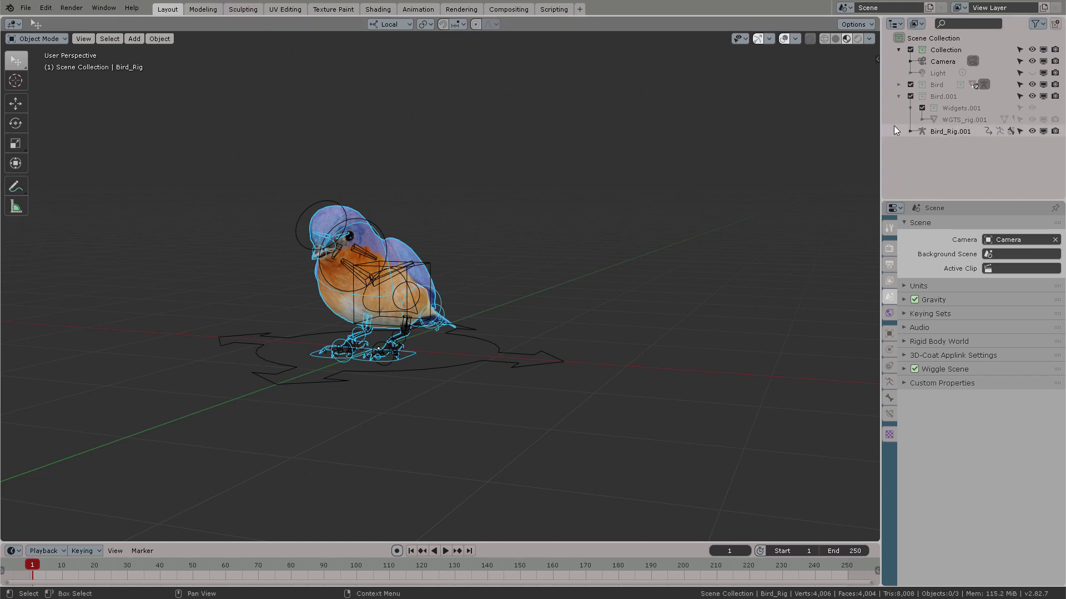
# Rename the second appended collection BirdFemale and the original Bird collection BirdMale.
pyautogui.doubleClick(937, 95)
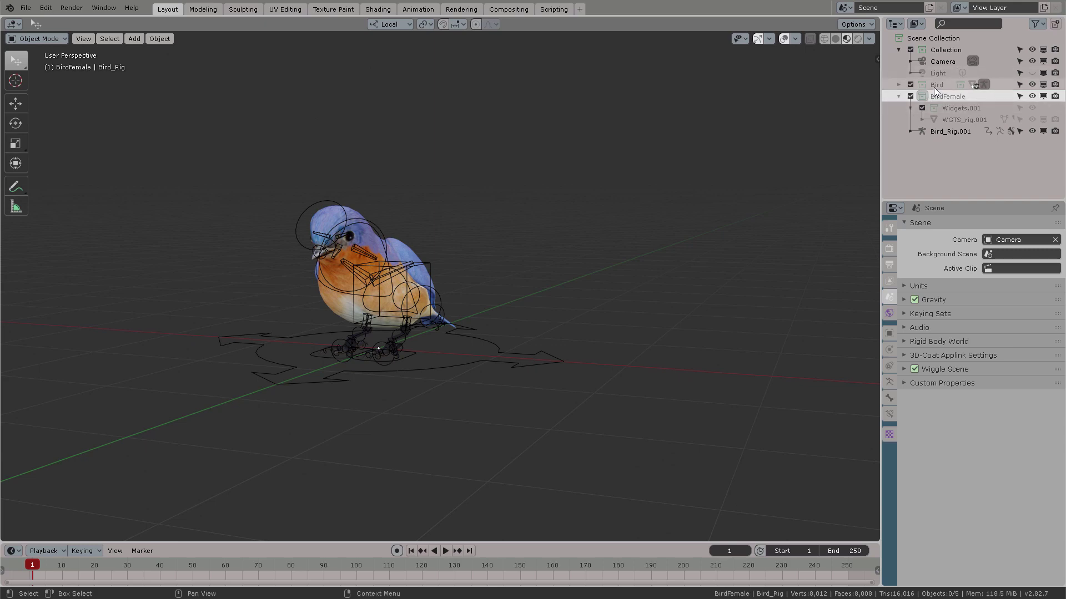
pyautogui.doubleClick(938, 88)
pyautogui.press('End')
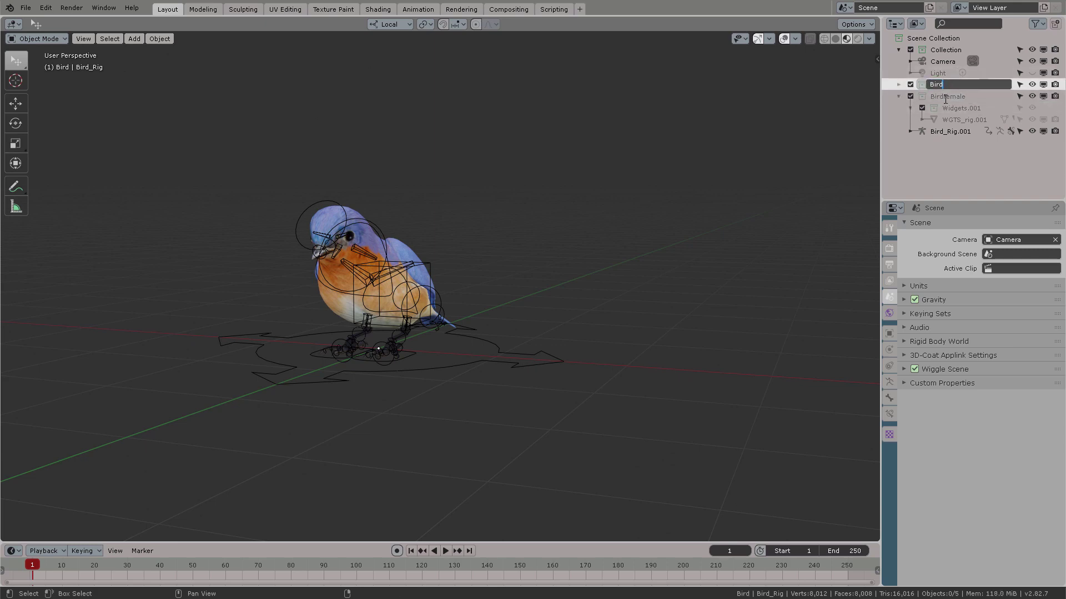
pyautogui.write('Male')
pyautogui.press('Return')
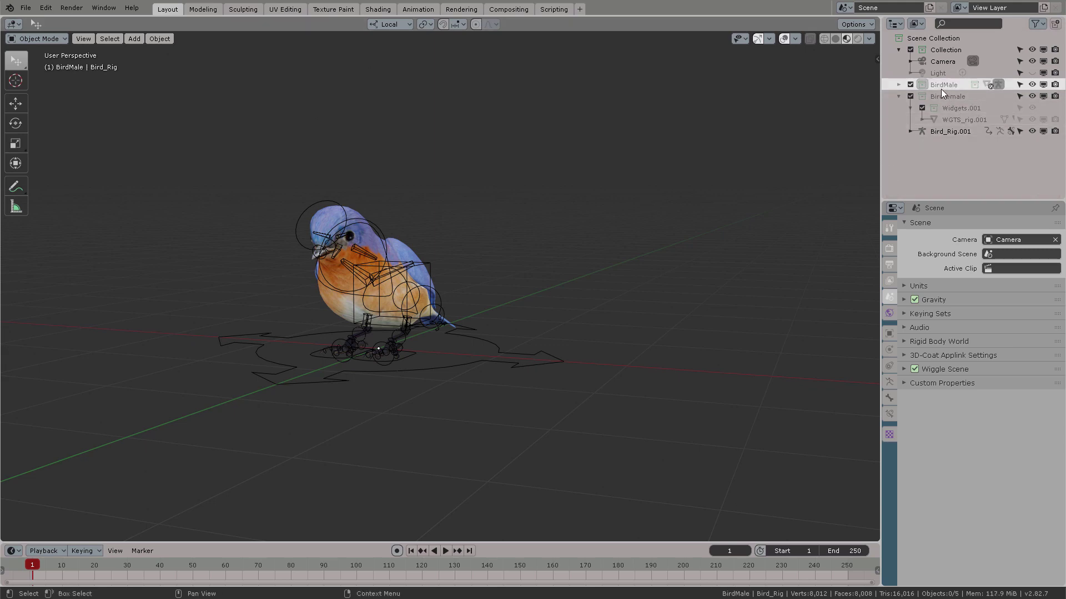
# With the BirdMale collection excluded from the view layer, move the BirdFemale rig sideways away from the male's position, and re-enable BirdMale.
pyautogui.click(911, 84)
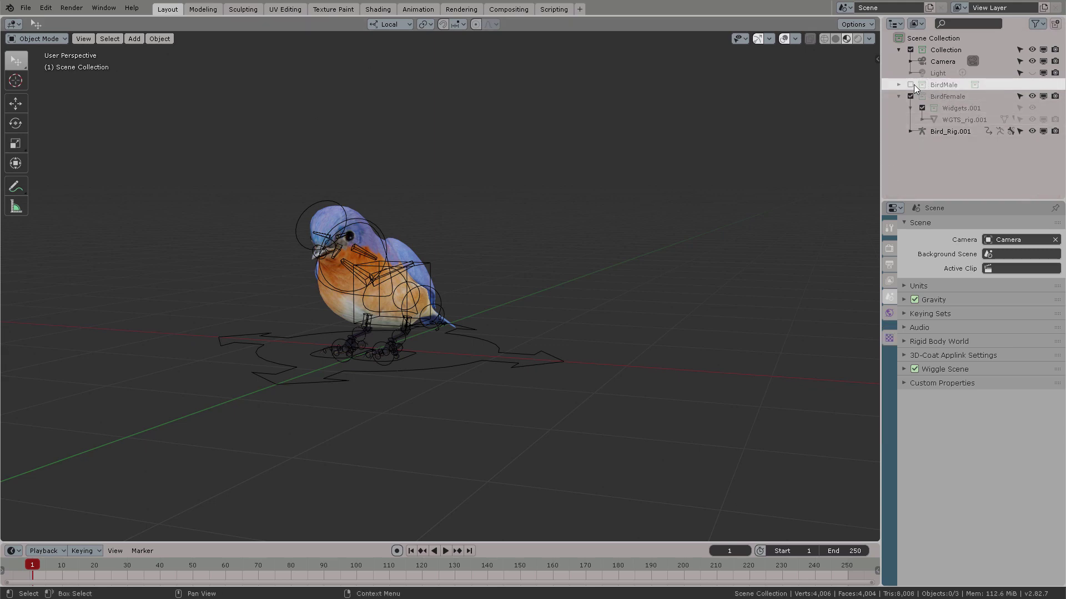
pyautogui.click(942, 96)
pyautogui.click(478, 341)
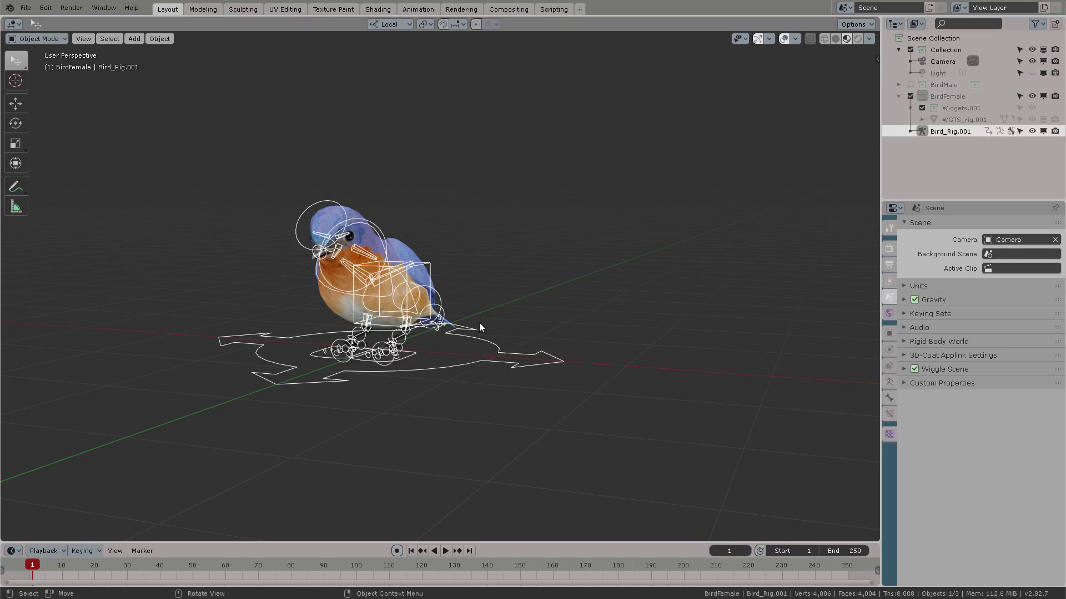
pyautogui.press('g')
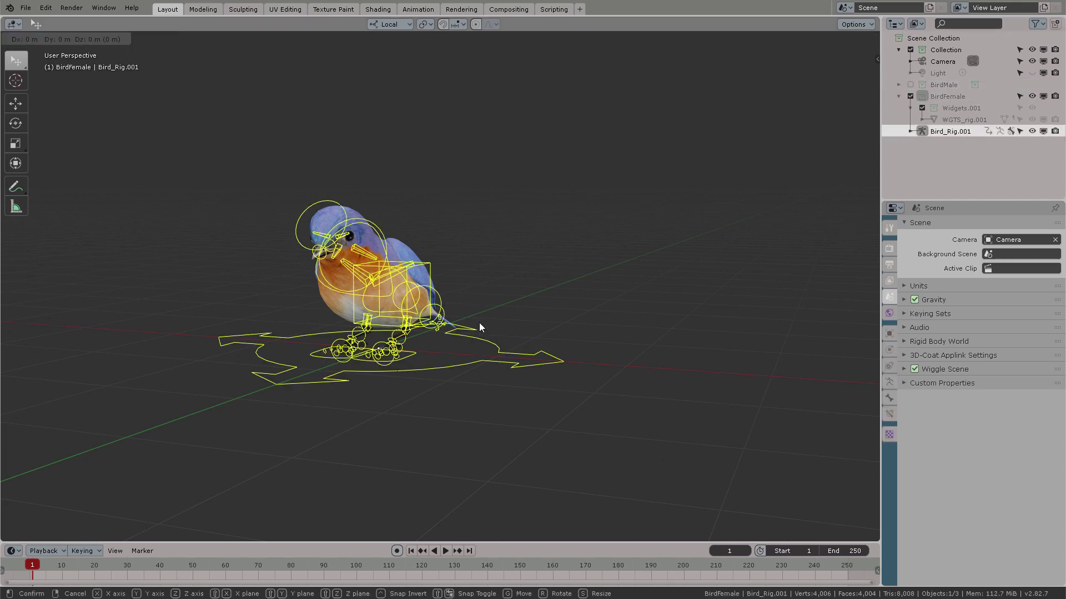
pyautogui.click(626, 337)
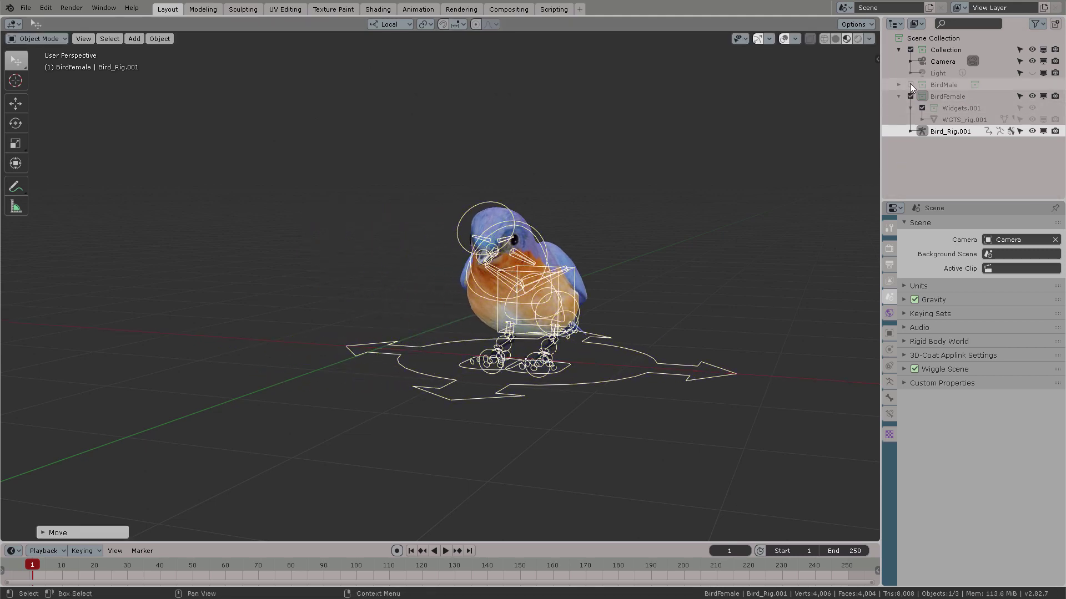
pyautogui.click(910, 84)
pyautogui.click(497, 174)
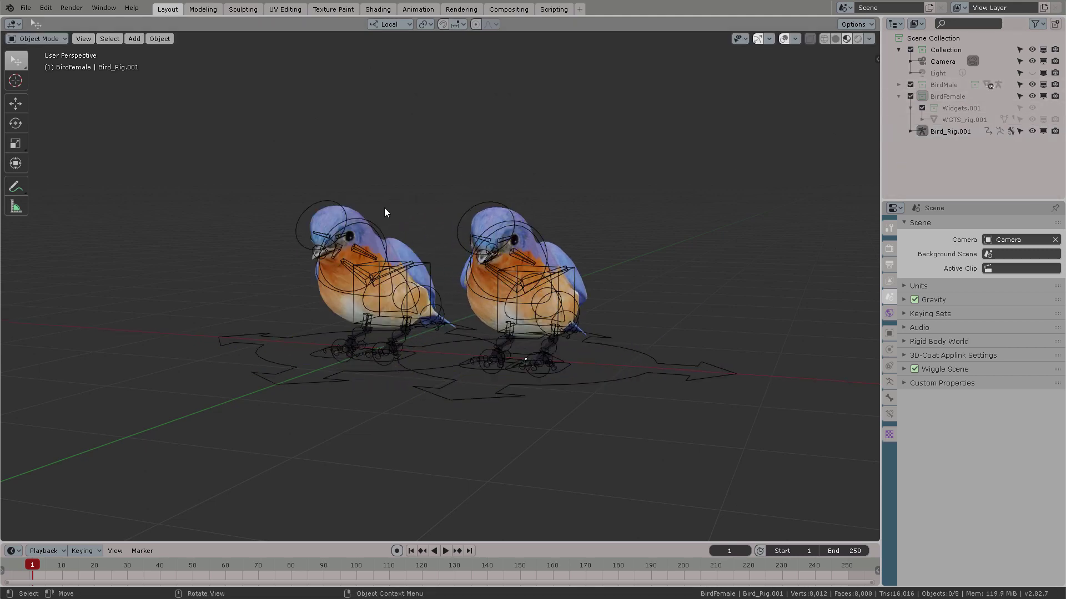
# Try rotating the neck control of the male bird's rig in Pose Mode, then undo the rotation and deselect the control.
pyautogui.click(372, 221)
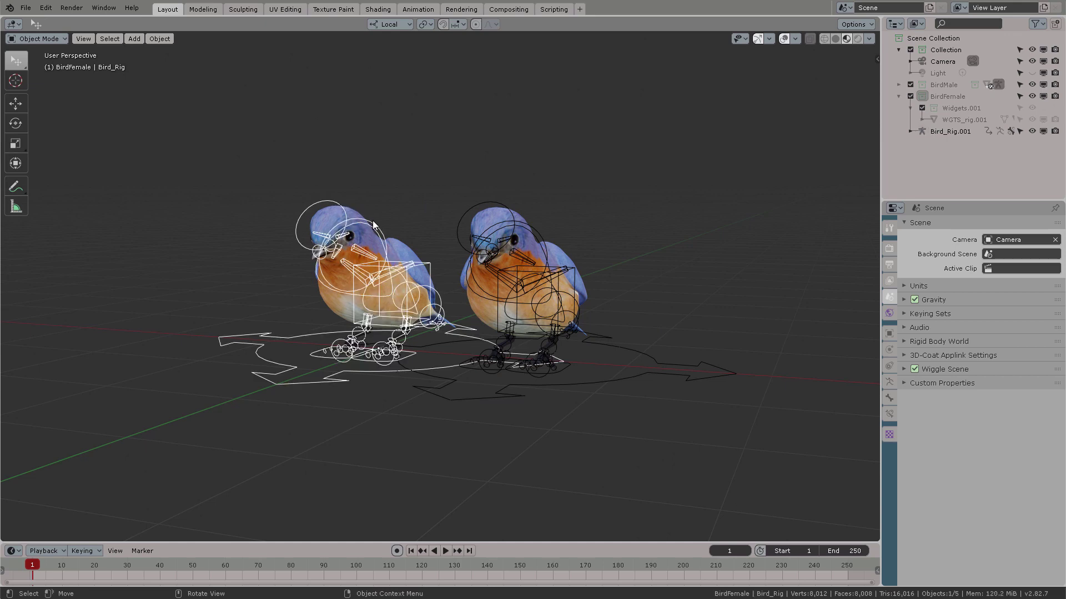
pyautogui.hotkey('ctrl', 'Tab')
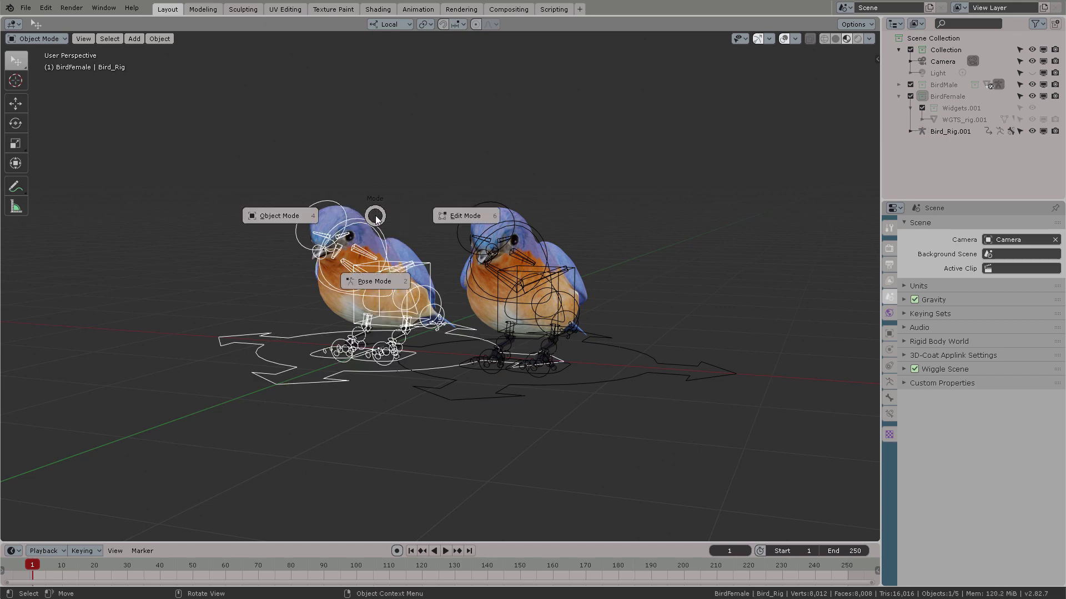
pyautogui.click(381, 282)
pyautogui.moveTo(349, 232); pyautogui.dragTo(377, 208)
pyautogui.hotkey('ctrl', 'z')
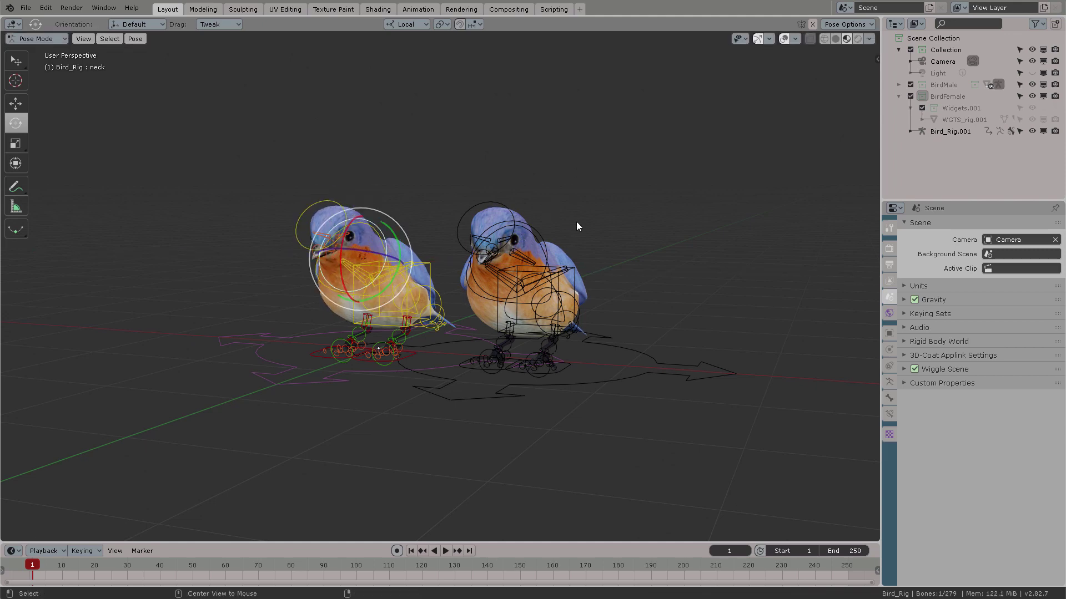
pyautogui.hotkey('alt', 'a')
pyautogui.moveTo(557, 276); pyautogui.dragTo(553, 248, button='middle')
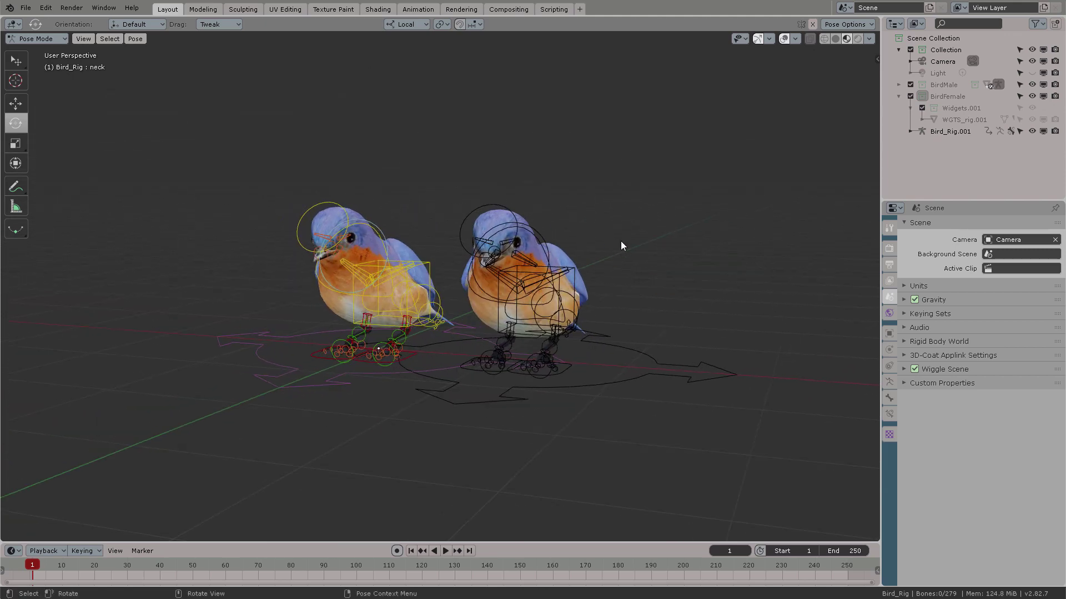
# Collapse the BirdFemale collection in the outliner and return the male bird's rig to Object Mode.
pyautogui.click(899, 96)
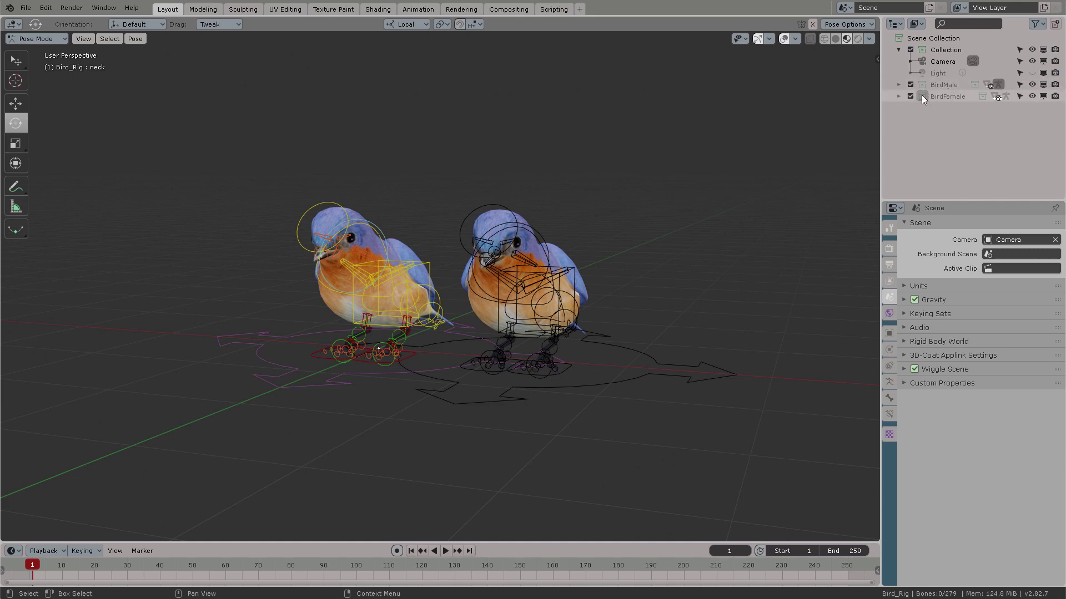
pyautogui.moveTo(587, 204); pyautogui.dragTo(597, 221, button='middle')
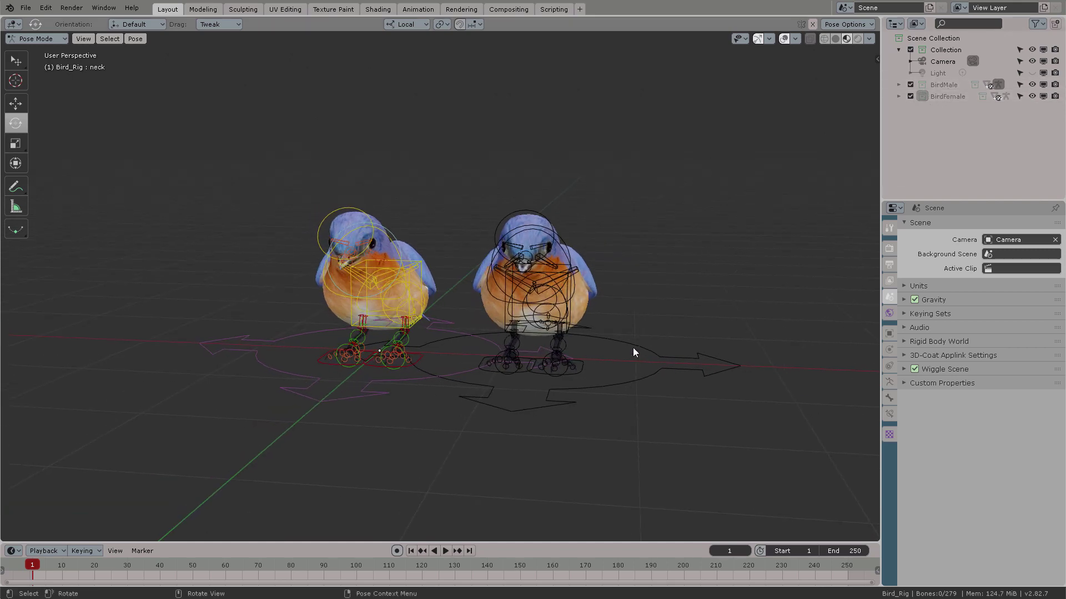
pyautogui.press('Tab')
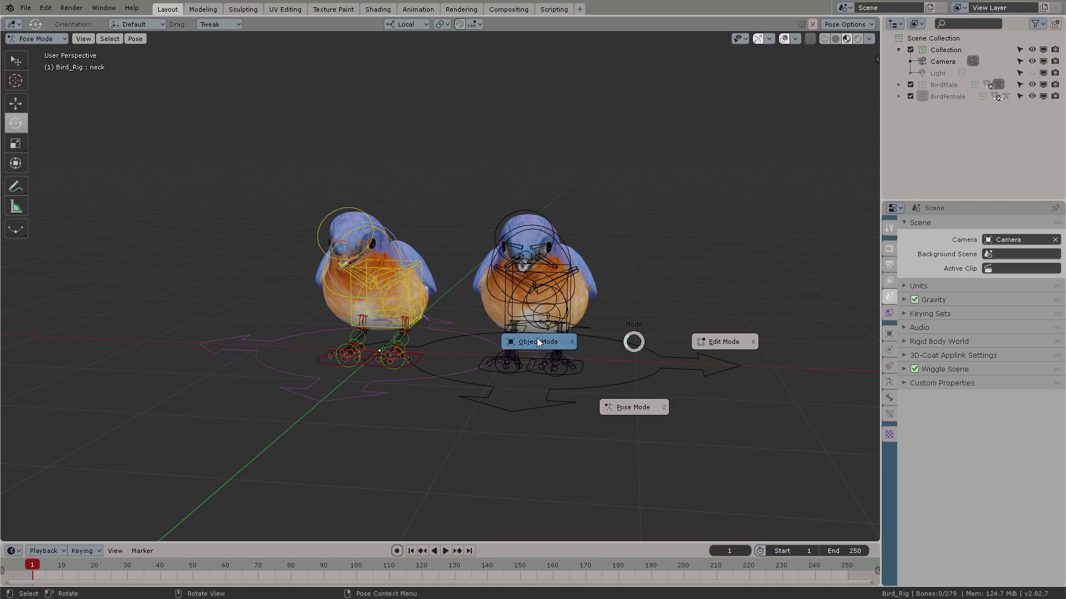
pyautogui.click(539, 342)
# Check the female bird's rig by selecting its root control in Pose Mode, then return to Object Mode and view both birds deselected.
pyautogui.click(615, 337)
pyautogui.hotkey('ctrl', 'Tab')
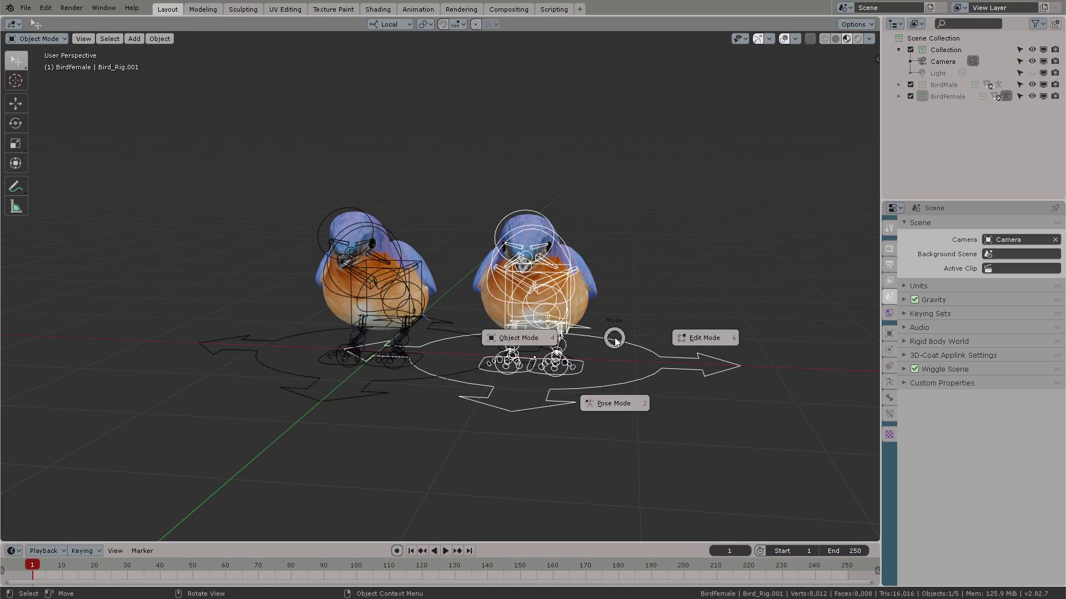
pyautogui.click(613, 400)
pyautogui.click(608, 336)
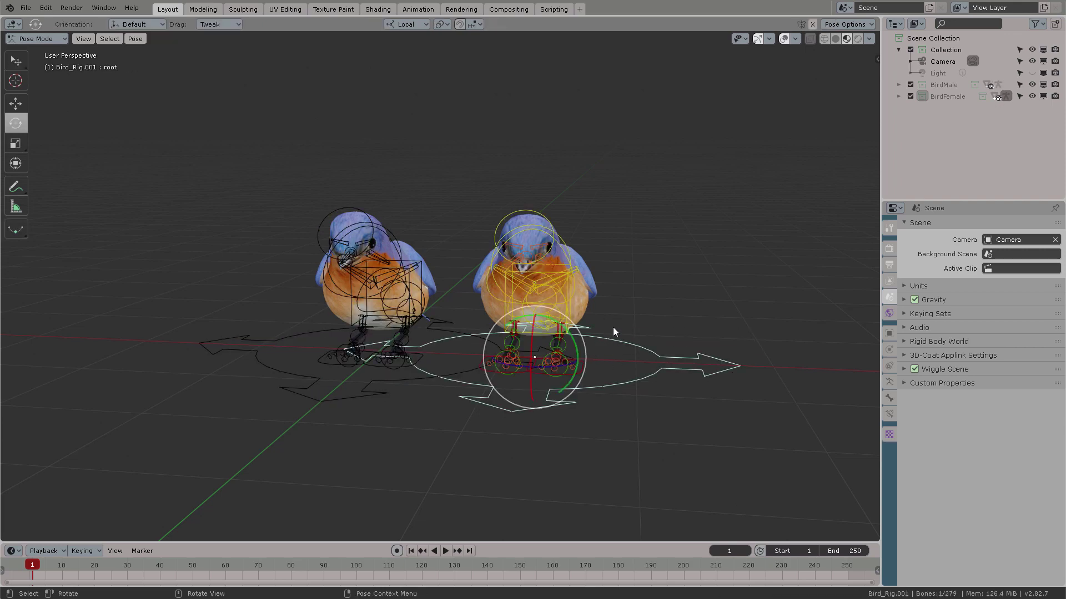
pyautogui.hotkey('alt', 'a')
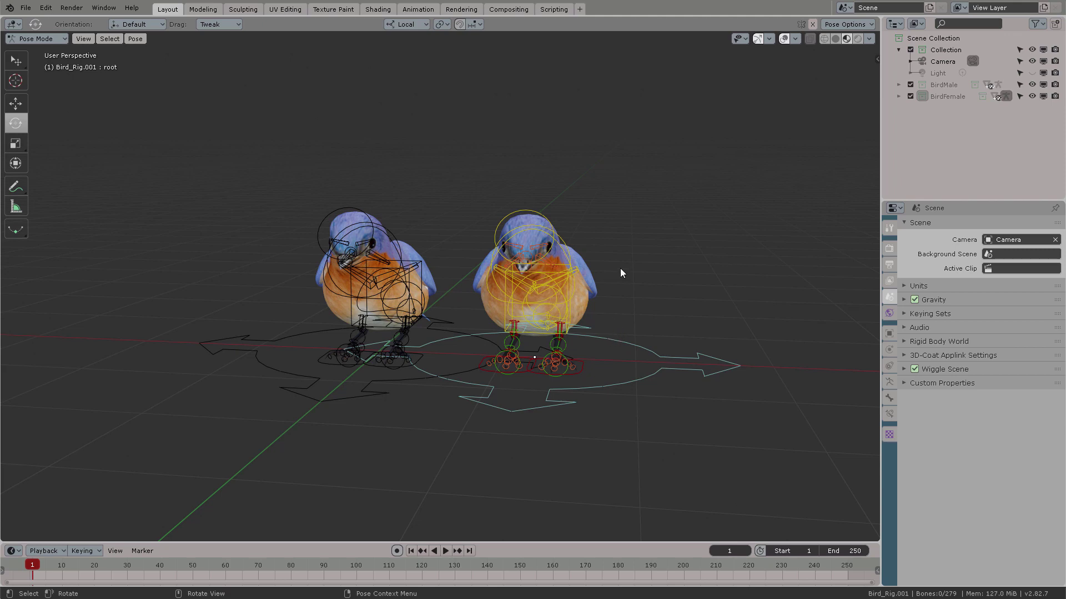
pyautogui.hotkey('ctrl', 'Tab')
pyautogui.click(505, 282)
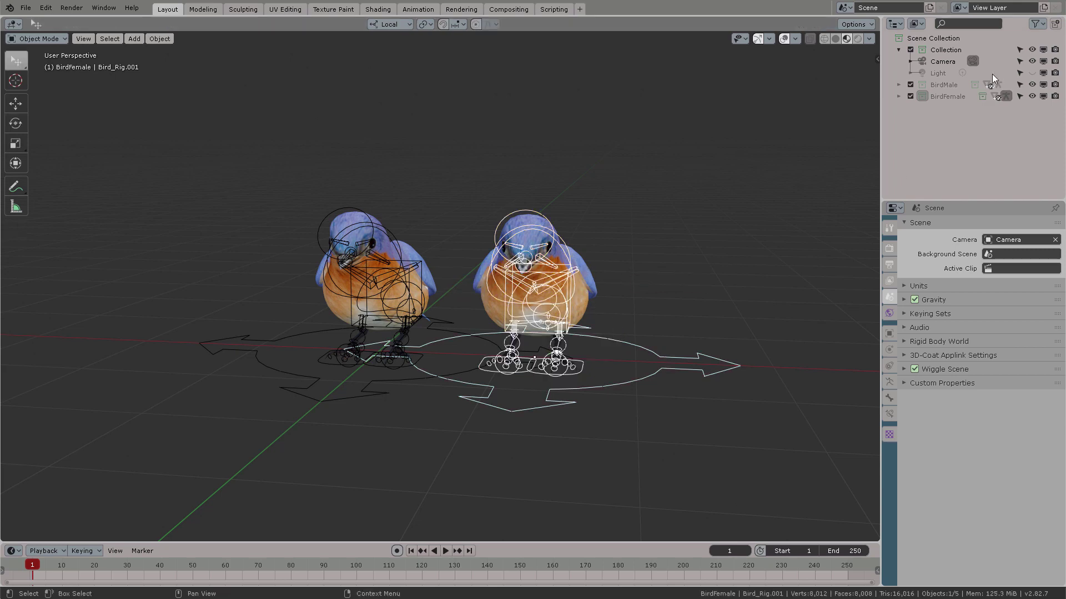
pyautogui.hotkey('alt', 'a')
pyautogui.moveTo(649, 255)
pyautogui.mouseDown(button='middle')
pyautogui.moveTo(619, 245)
pyautogui.moveTo(724, 258)
pyautogui.moveTo(649, 258)
pyautogui.mouseUp(button='middle')
pyautogui.scroll(4, 621, 244)
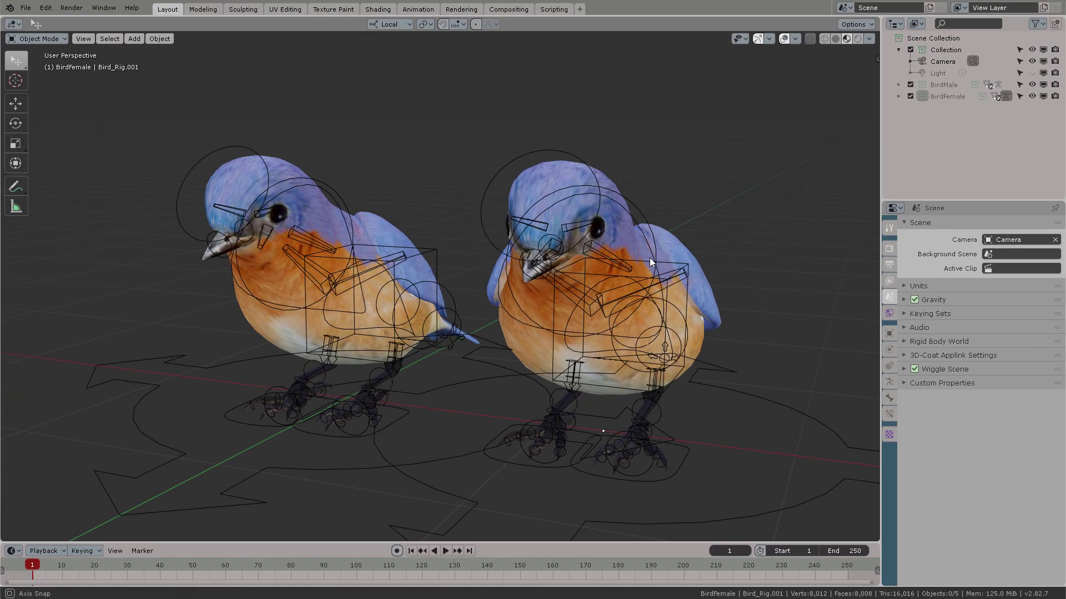